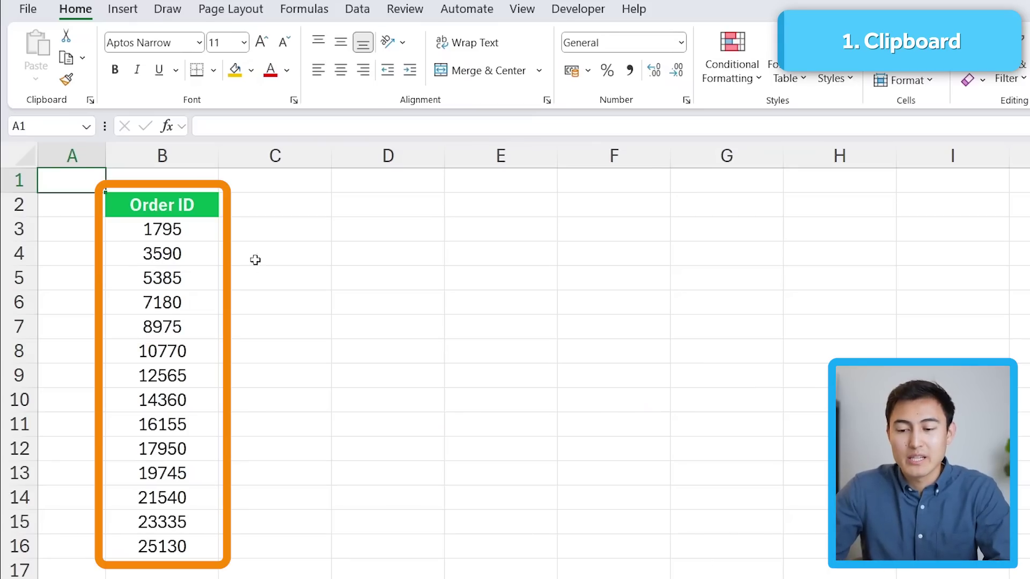
- Copy the order ID in cell B4 and paste it into cell D4
left_click(150, 255)
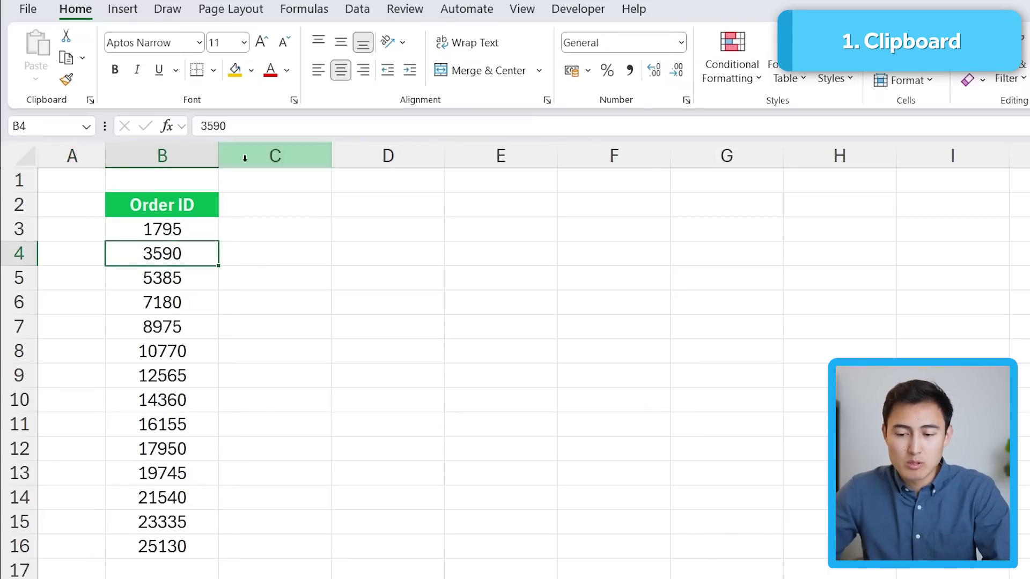
key("ctrl+c")
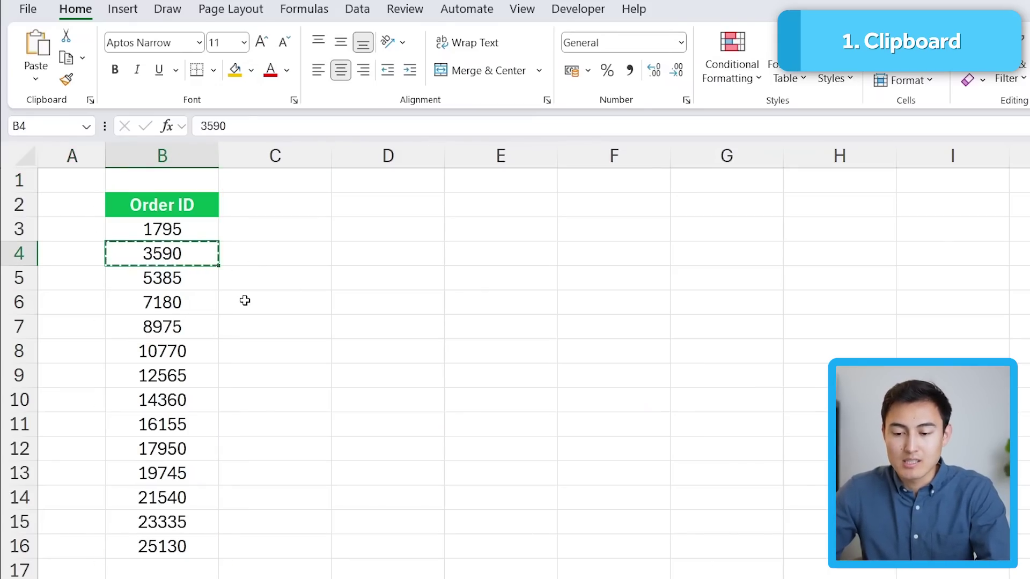
key("Right")
key("Right")
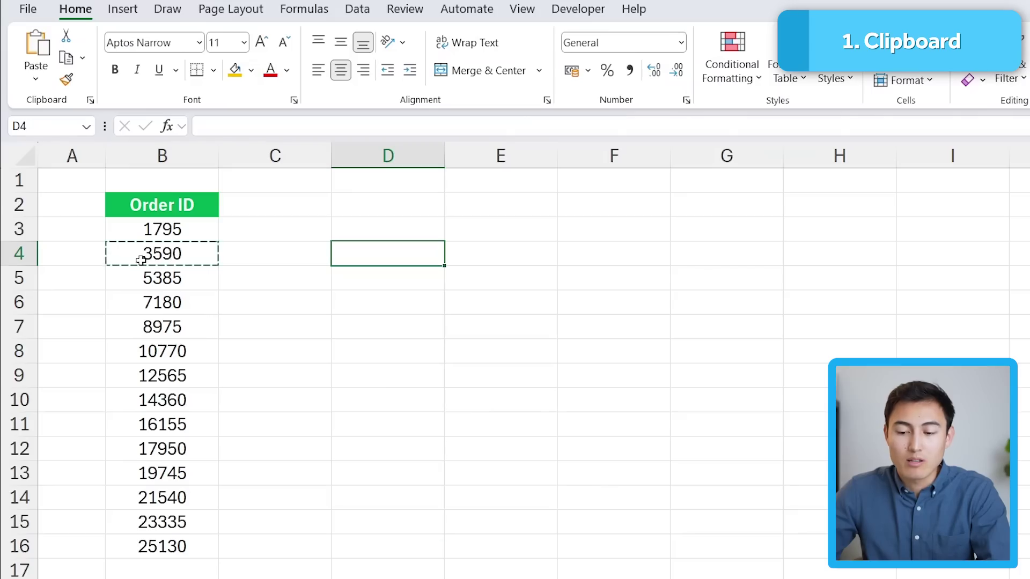
key("ctrl+v")
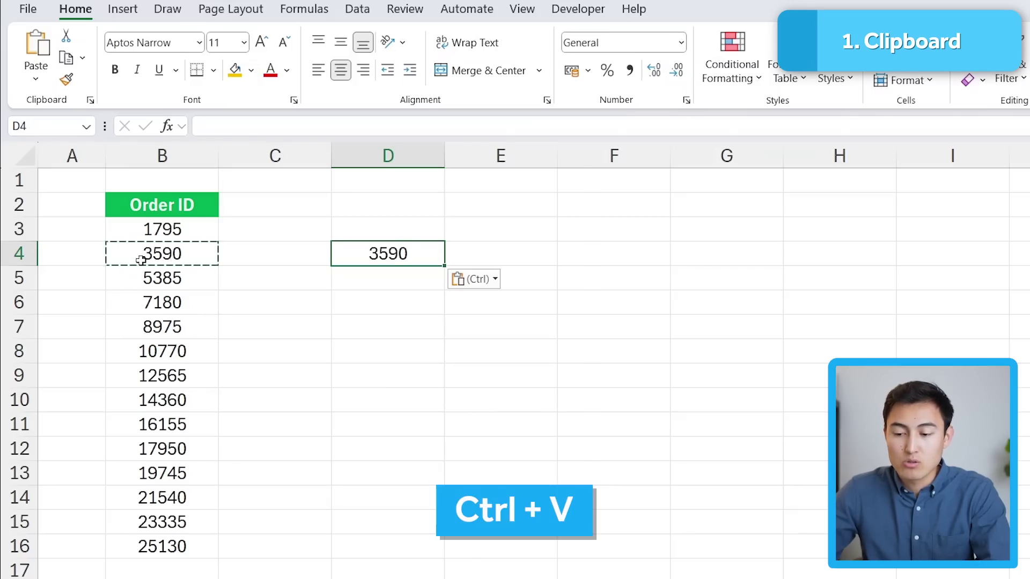
left_click(163, 301)
left_click(161, 351)
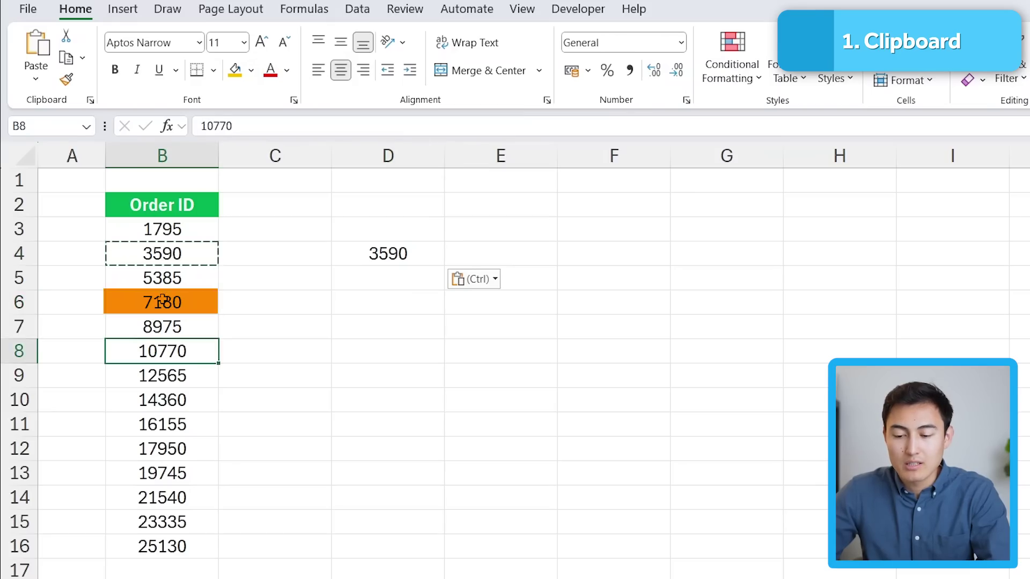
left_click(194, 378)
left_click(194, 400)
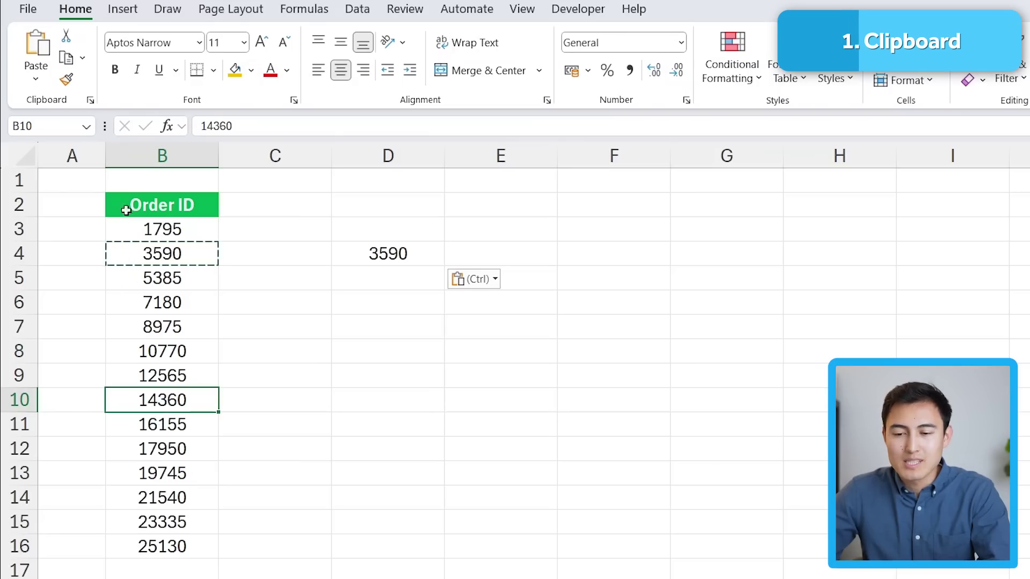
- Show the Clipboard pane and clear all the items it holds
left_click(91, 100)
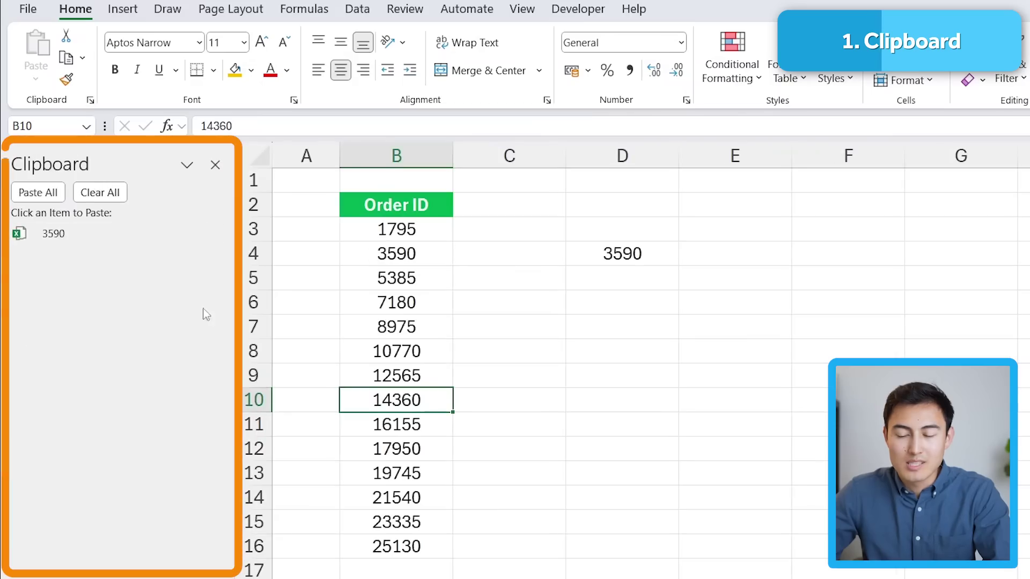
left_click(96, 197)
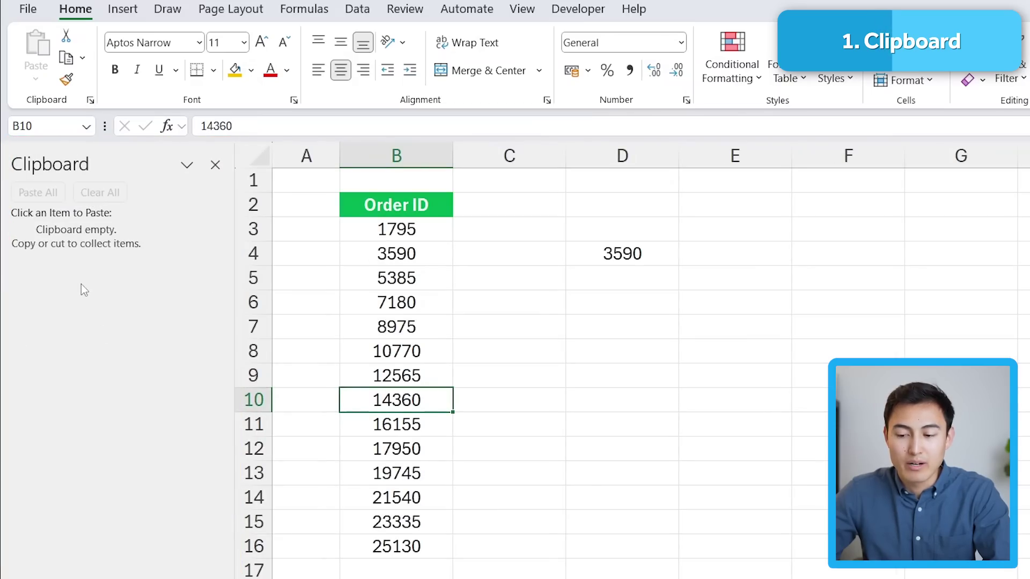
- Collect the order IDs in cells B8, B10, B12 and B16 on the clipboard by copying each one separately
key("Up")
key("Up")
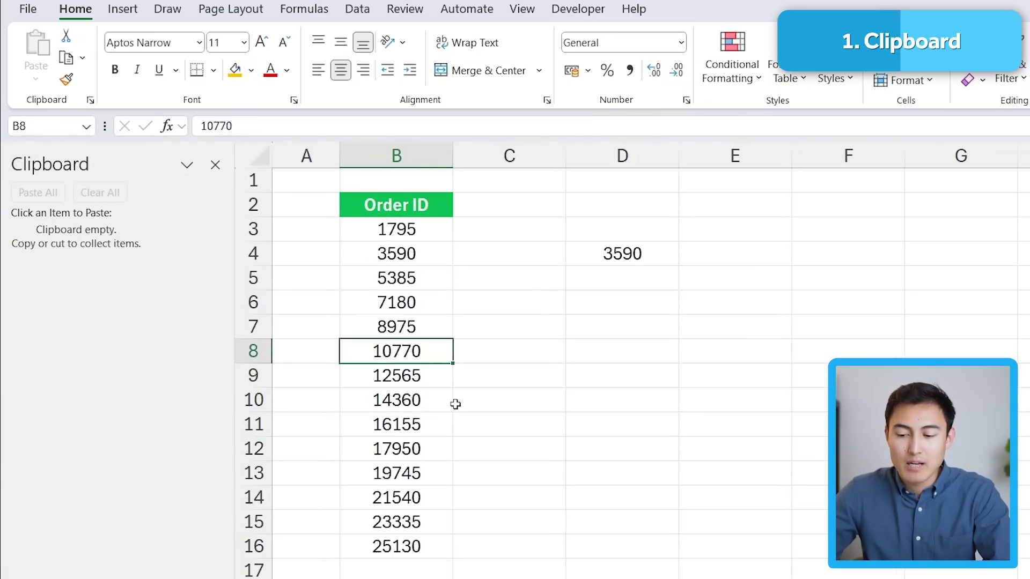
key("ctrl+c")
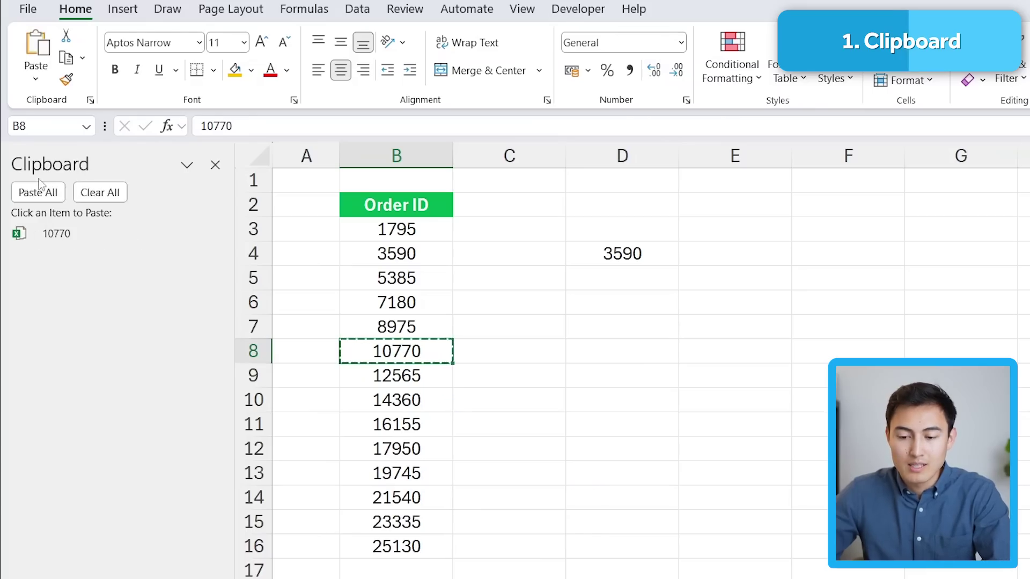
key("Down")
key("Down")
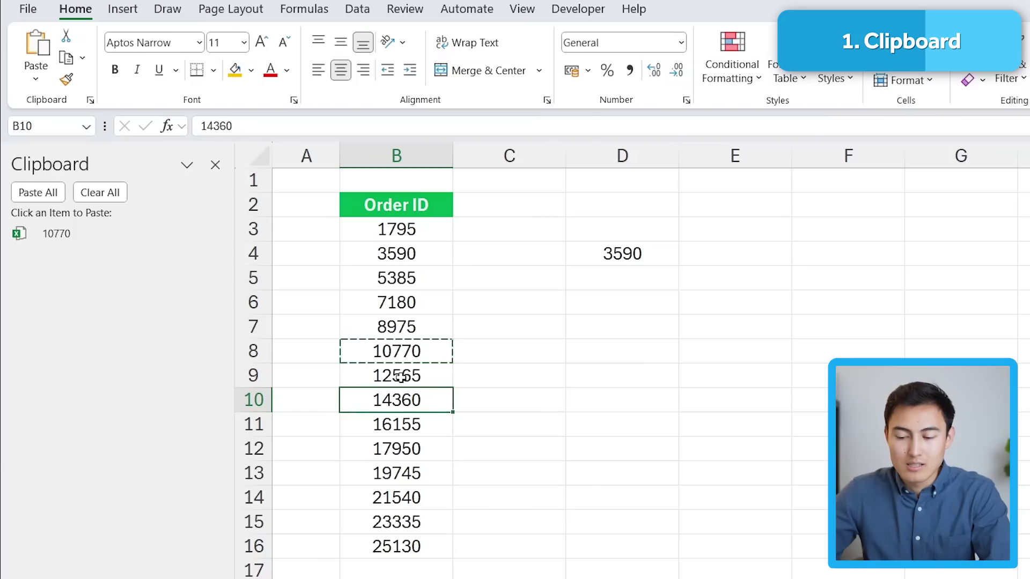
key("ctrl+c")
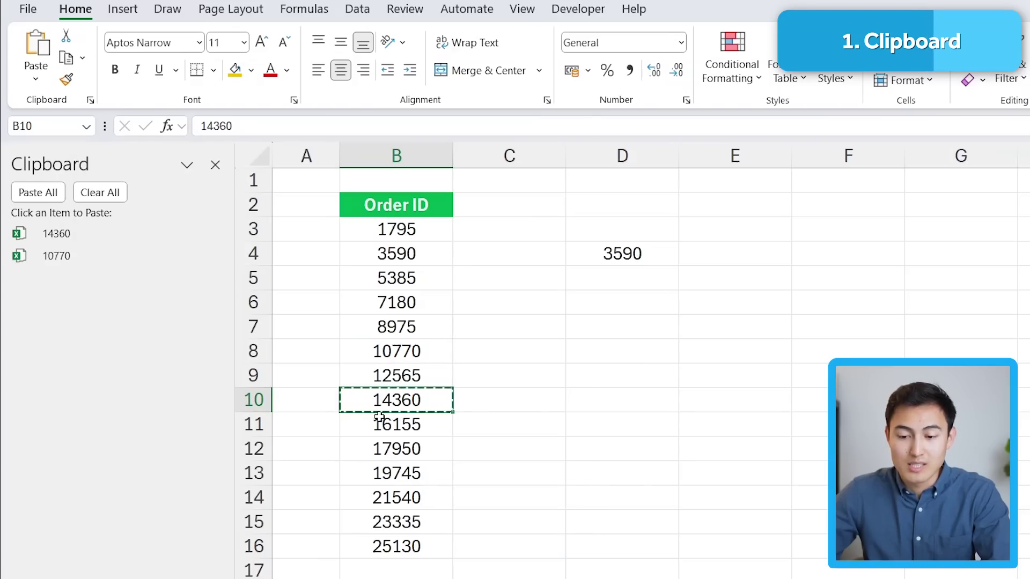
key("Down")
key("Down")
key("ctrl+c")
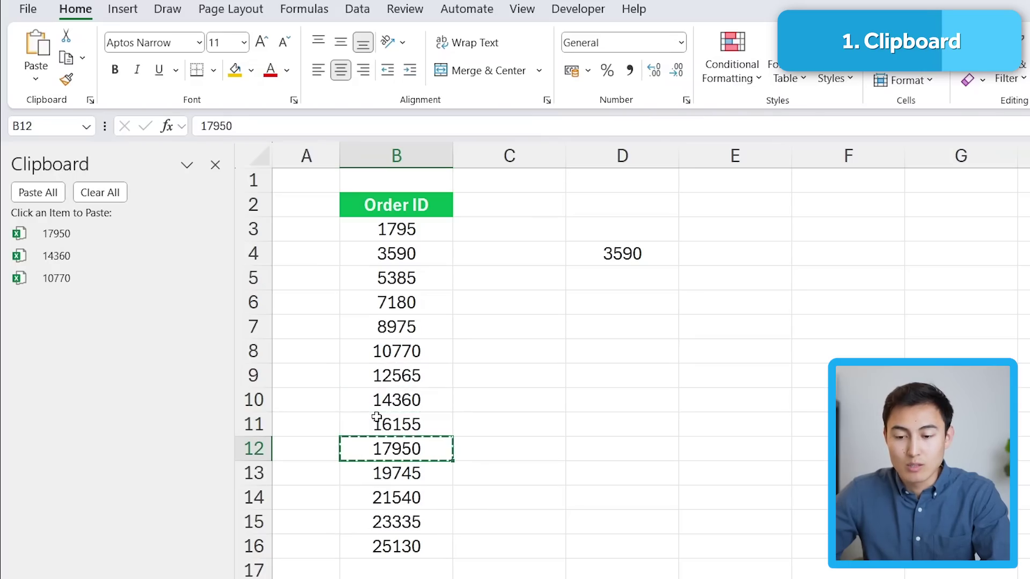
key("Down")
key("Down")
key("Down")
key("Down")
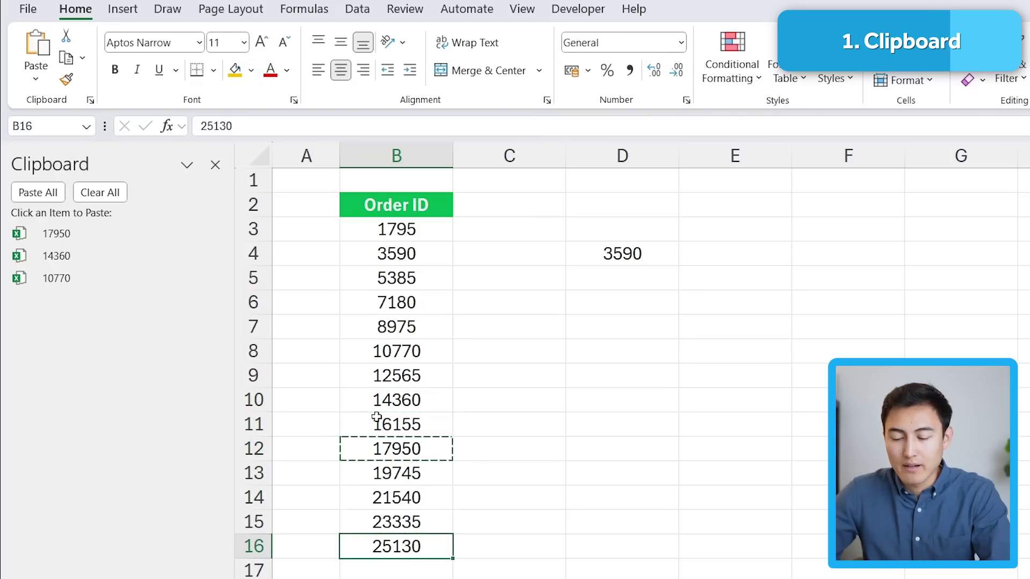
key("ctrl+c")
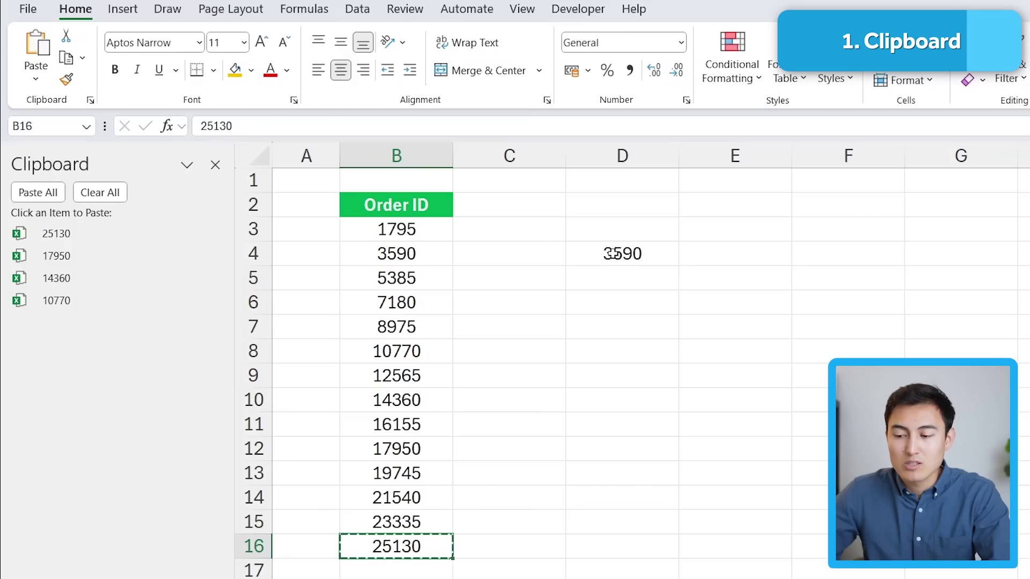
- Paste all the collected clipboard items at once, starting in cell D5
left_click(612, 279)
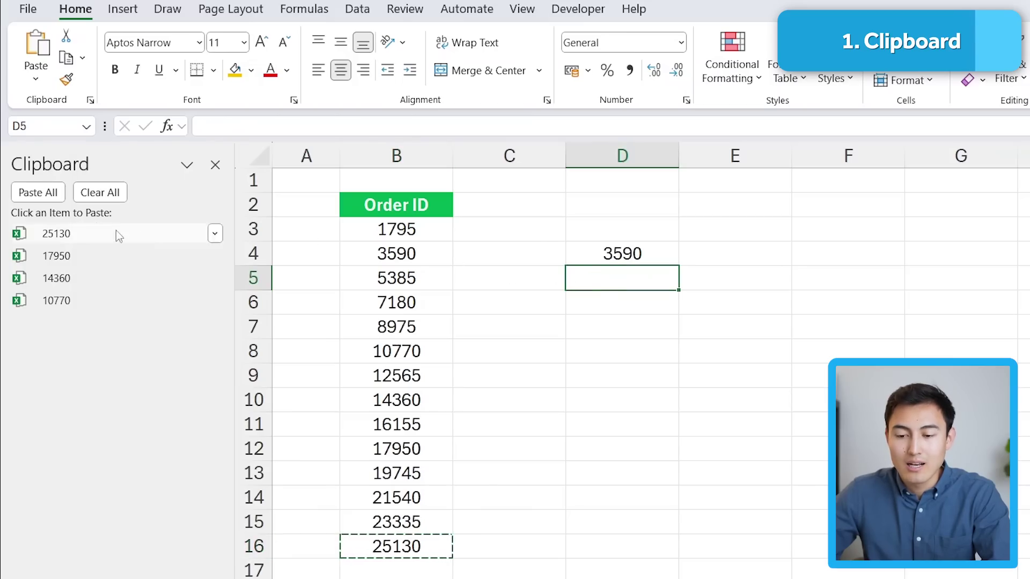
left_click(37, 193)
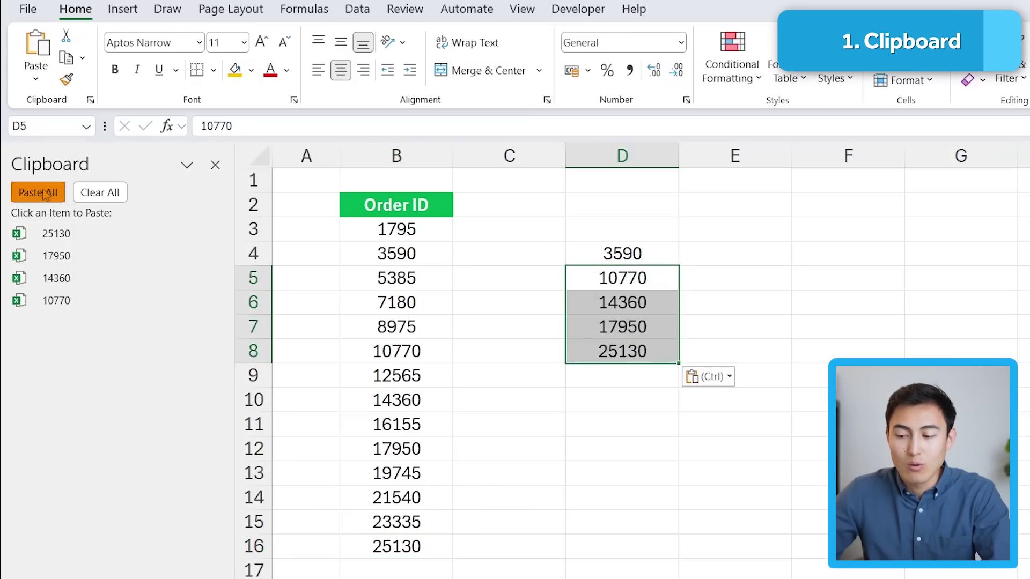
left_click(622, 303)
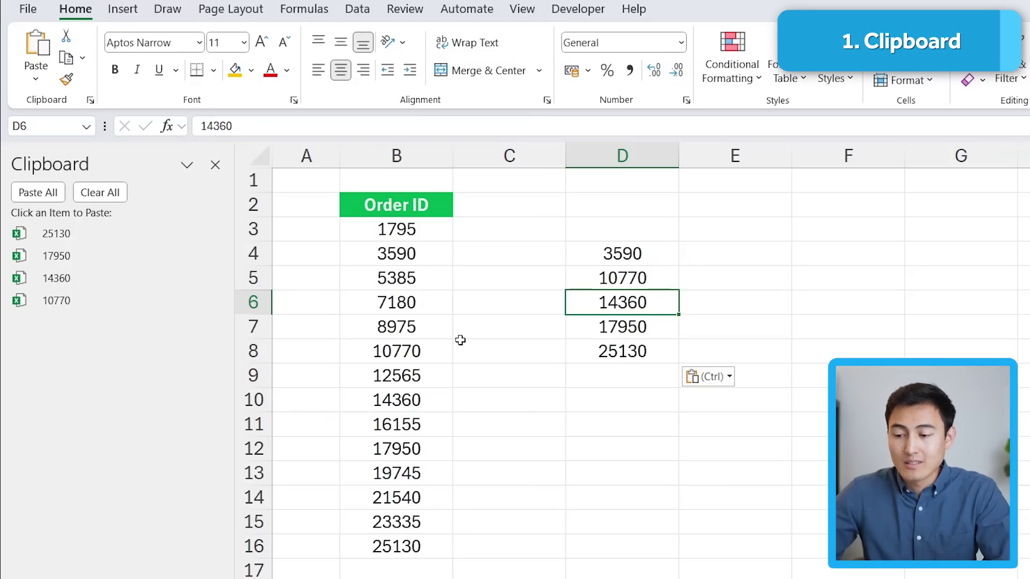
- Empty the clipboard collection and close the Clipboard pane
left_click(98, 198)
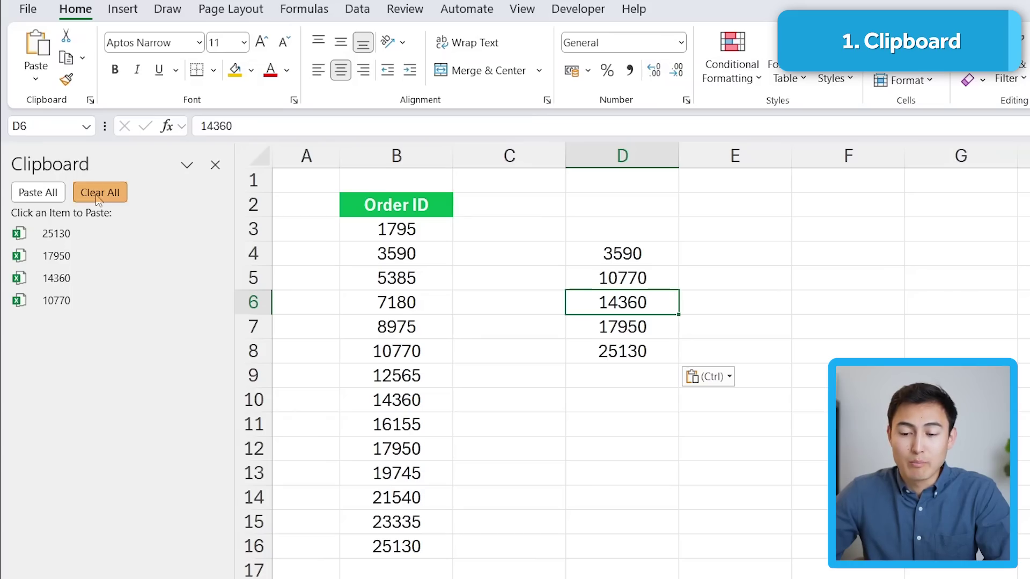
left_click(214, 165)
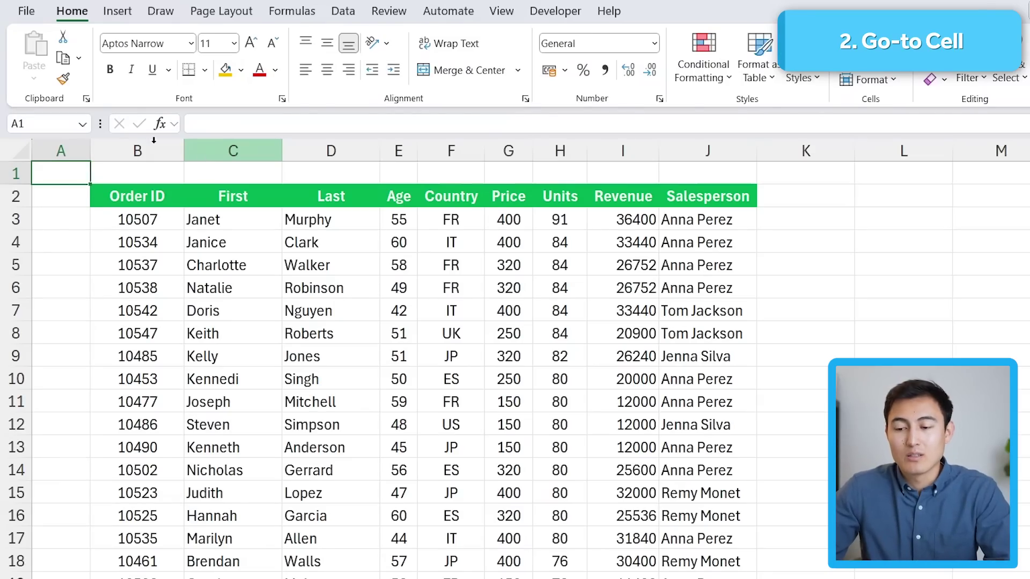
- Look through the rows of the sales table for cell B210 and return to the first rows
scroll(469, 284, "down", 9)
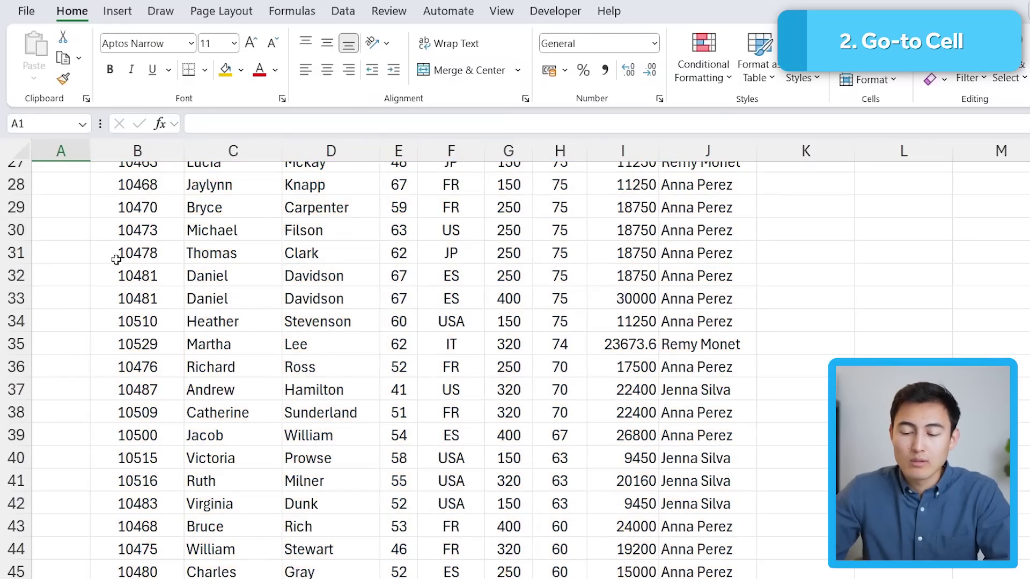
left_click(317, 373)
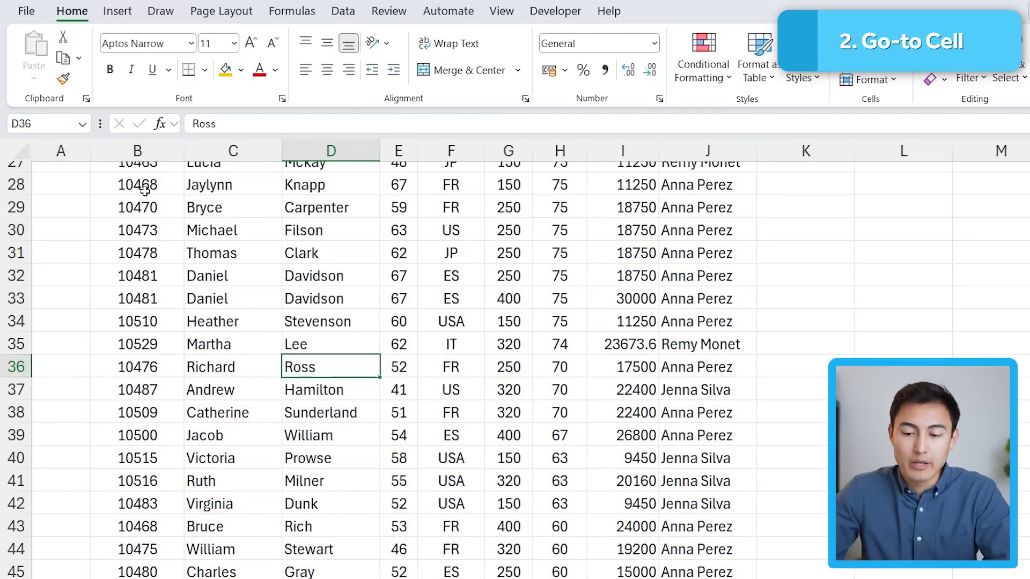
scroll(137, 476, "down", 20)
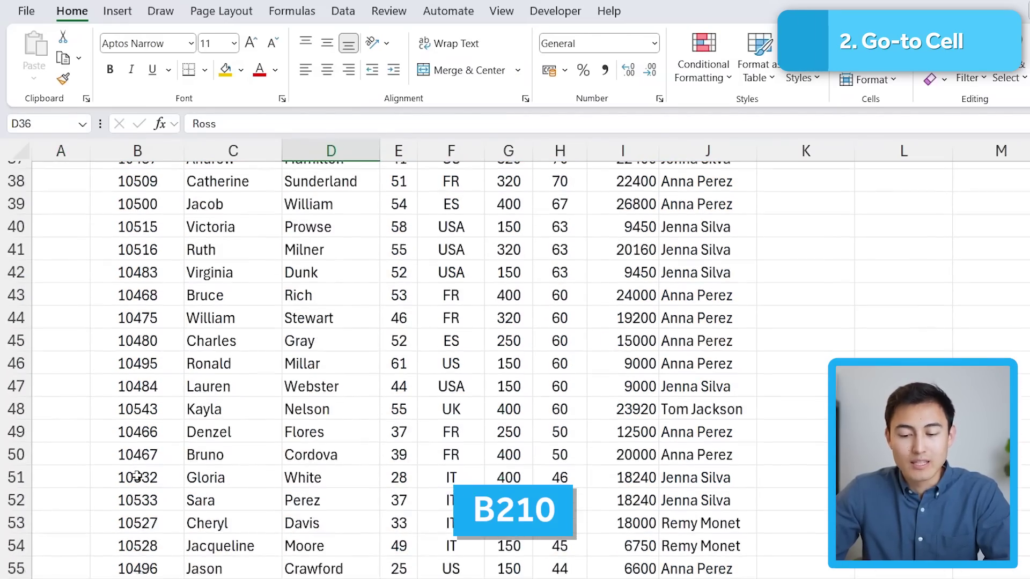
scroll(137, 475, "down", 20)
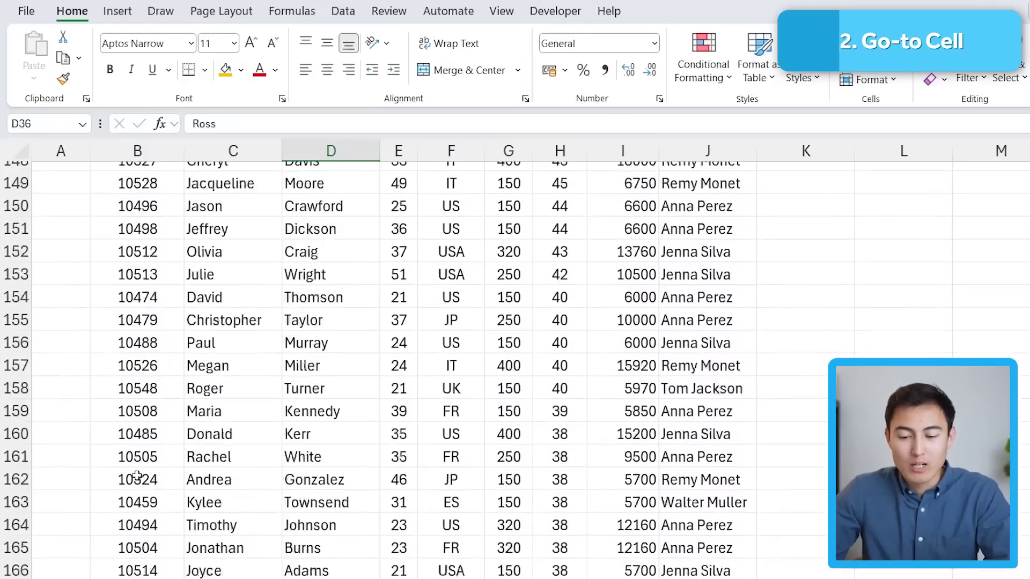
scroll(137, 475, "up", 20)
- Use the Go To command to jump from cell C8 to cell B210
left_click(243, 331)
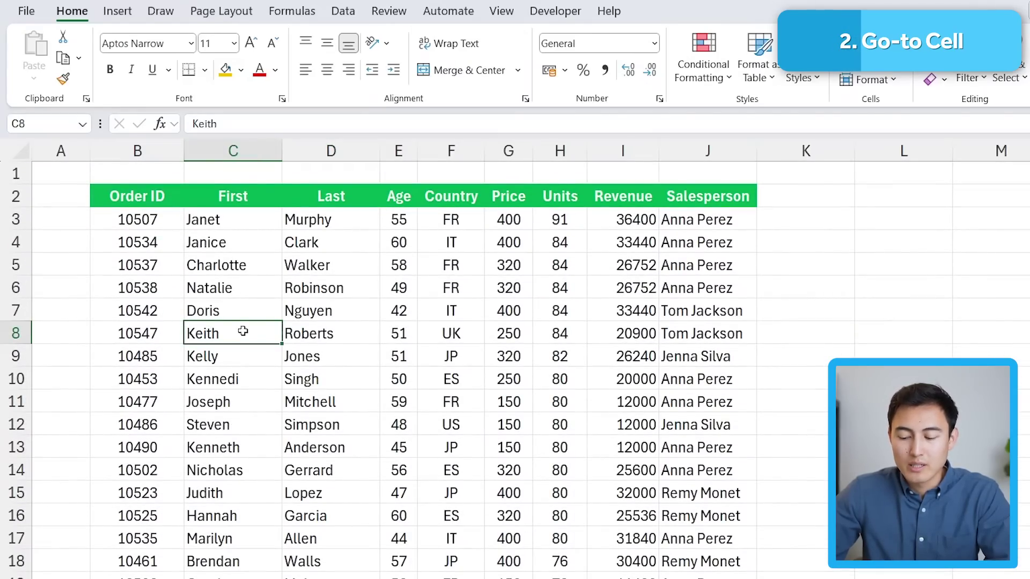
key("ctrl+g")
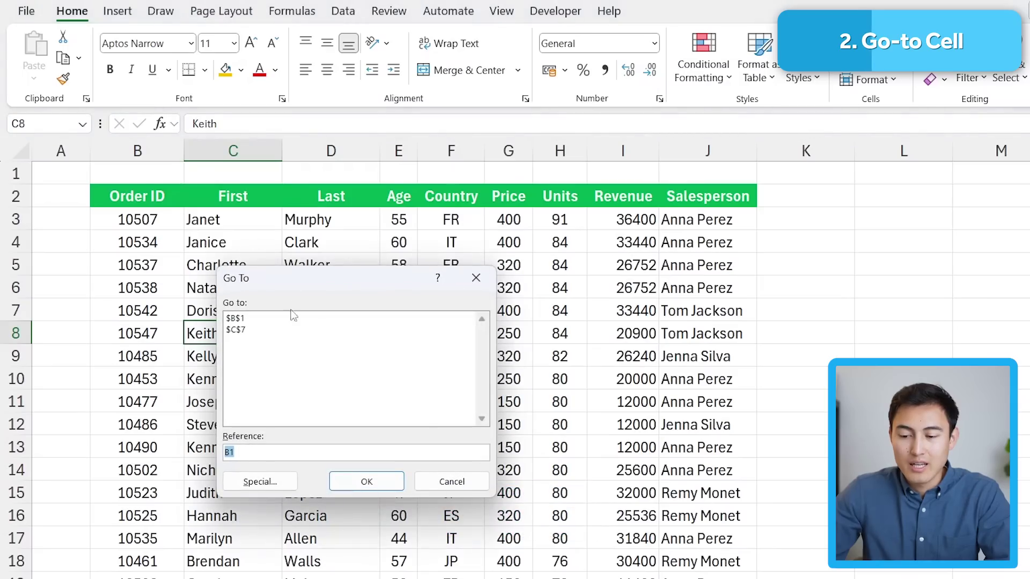
key("BackSpace")
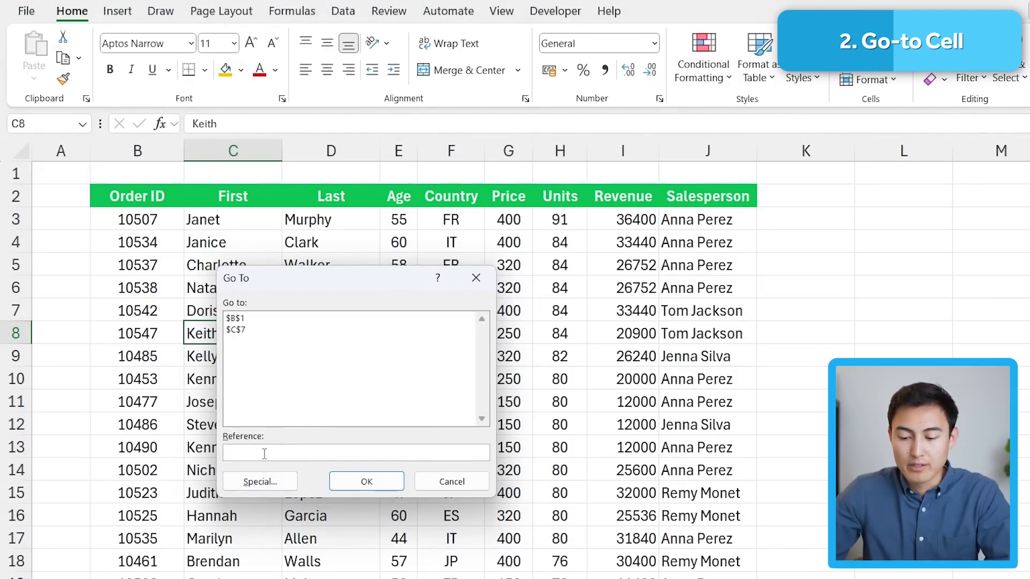
type("b210")
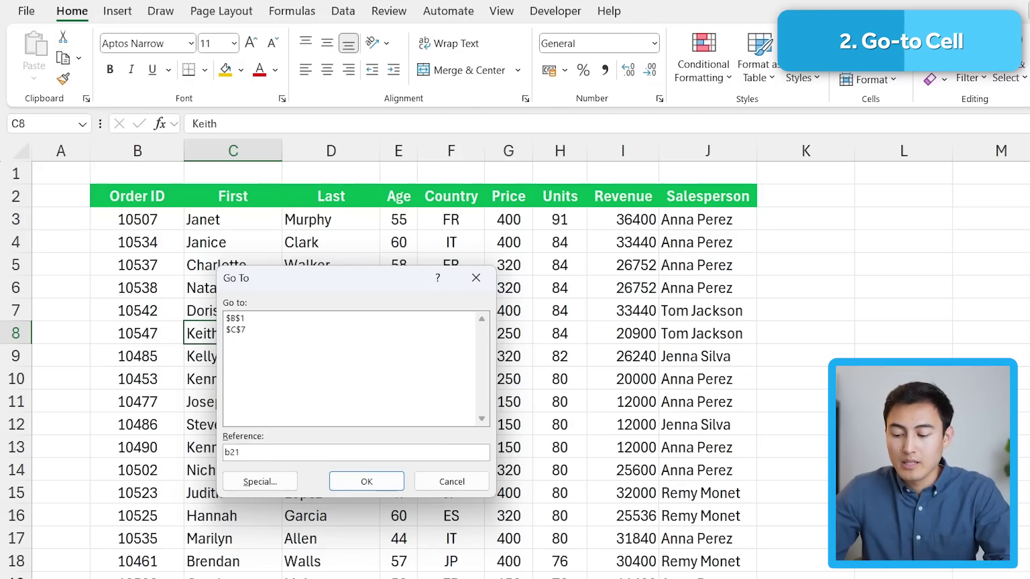
left_click(364, 482)
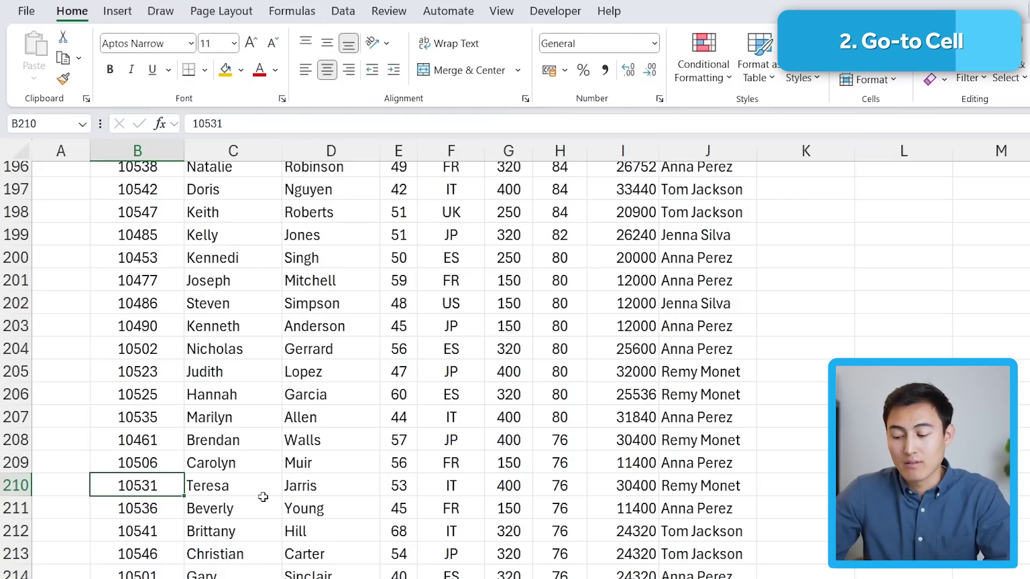
- Return to cell B1 and jump to cell B210 again by entering its reference in the Name Box
key("ctrl+Up")
key("ctrl+Up")
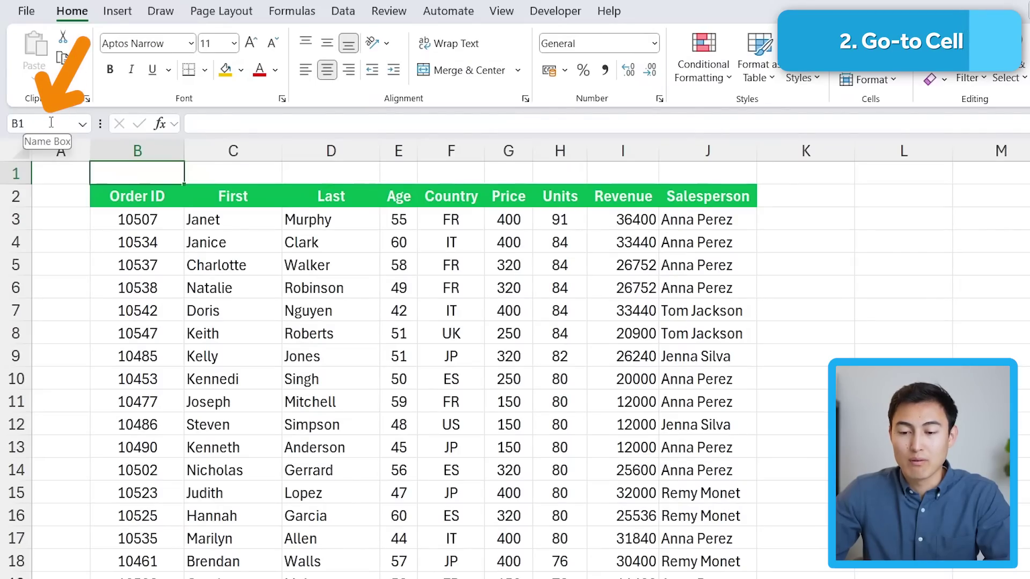
left_click(35, 125)
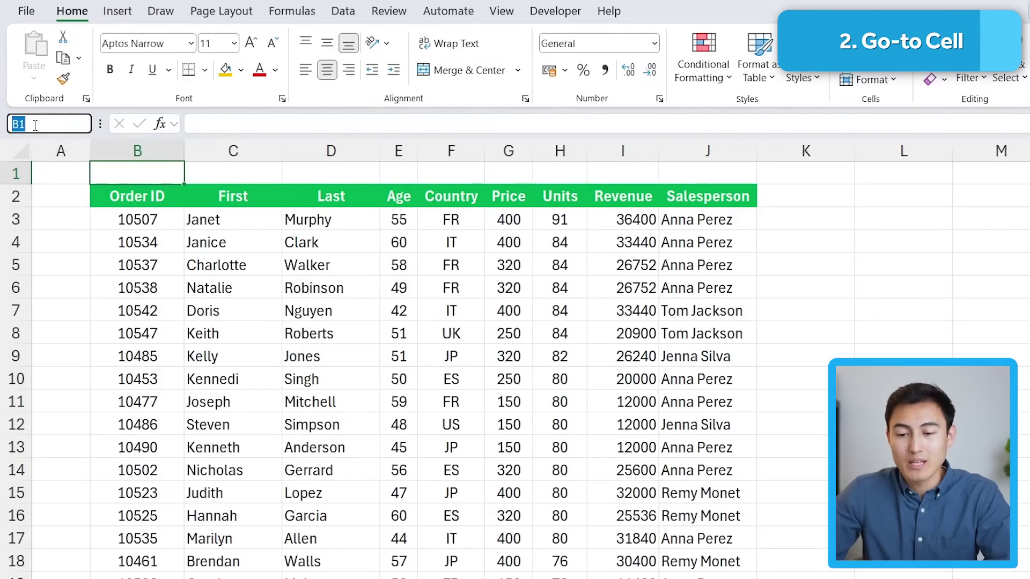
type("B210")
key("Return")
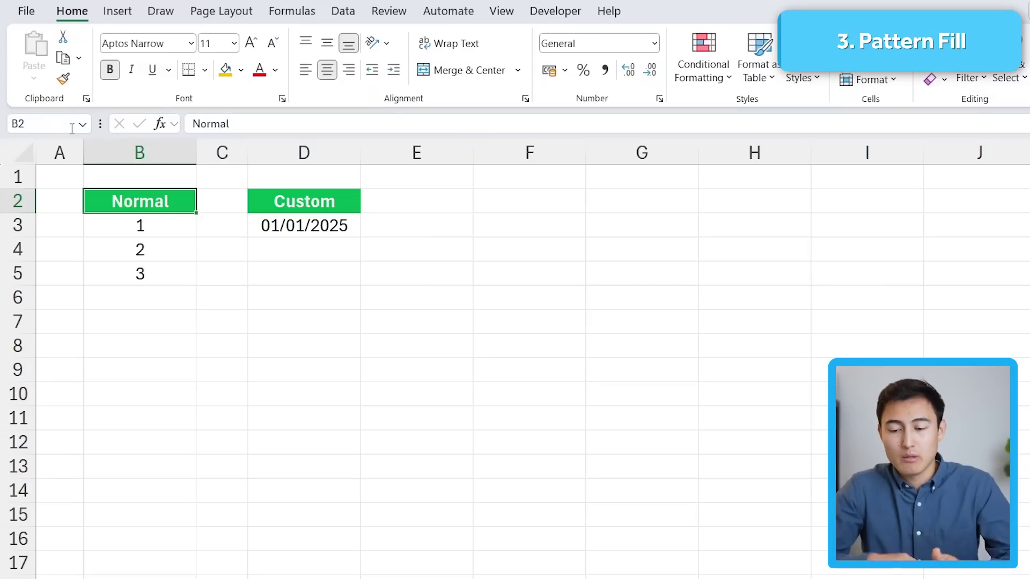
- Extend the number series in B3:B5 under Normal down to cell B12 with the fill handle
key("Down")
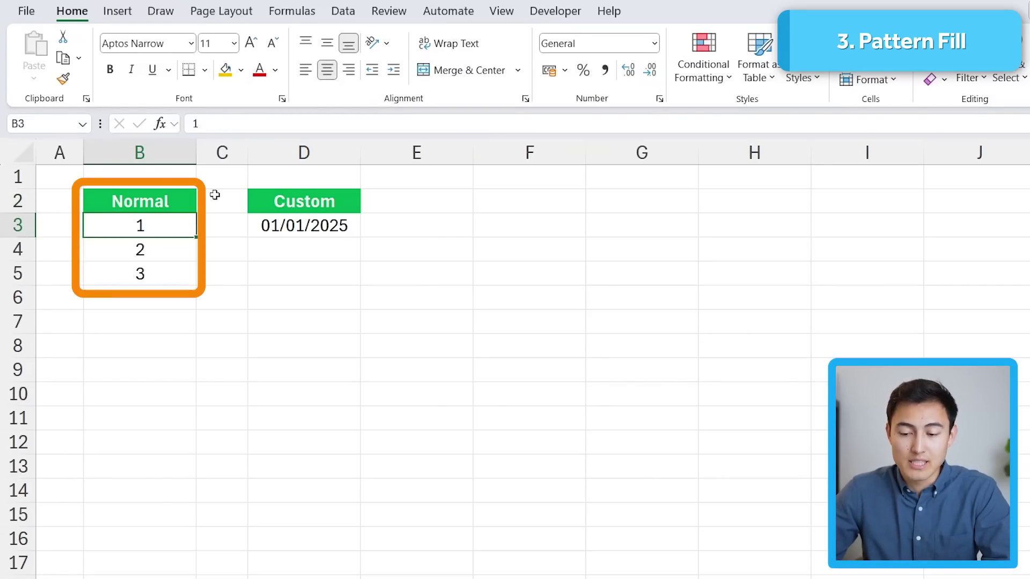
key("shift+Down")
key("shift+Down")
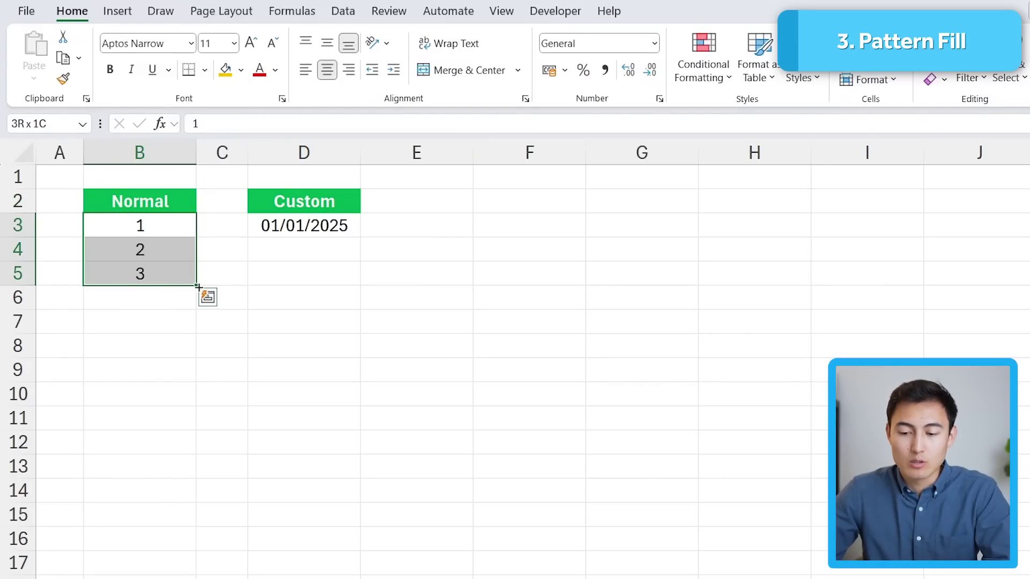
left_click_drag(198, 287, 196, 448)
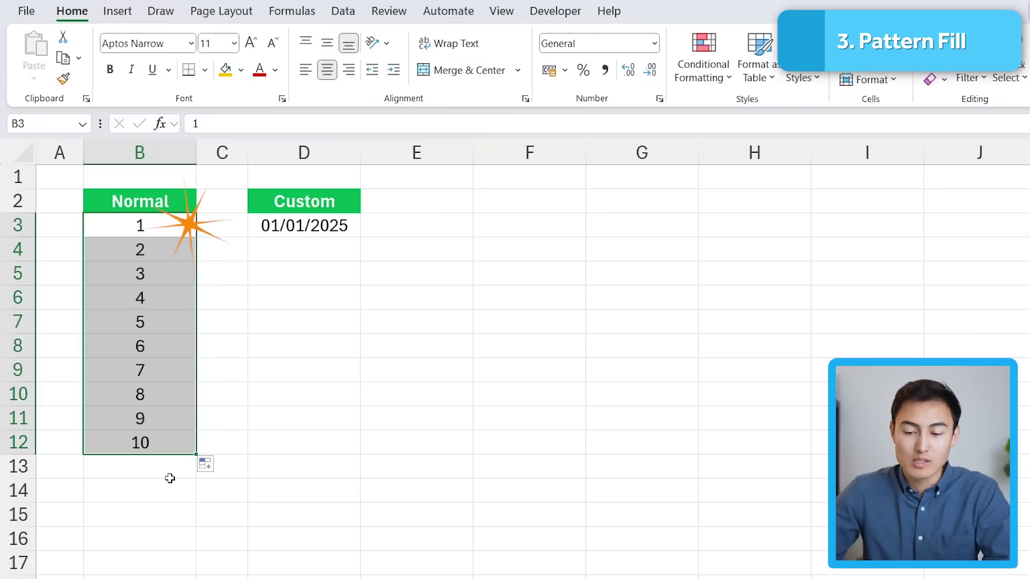
- Clear B4:B12 under Normal and enter 3 in B4 and 5 in B5
key("Down")
key("ctrl+shift+Down")
key("Delete")
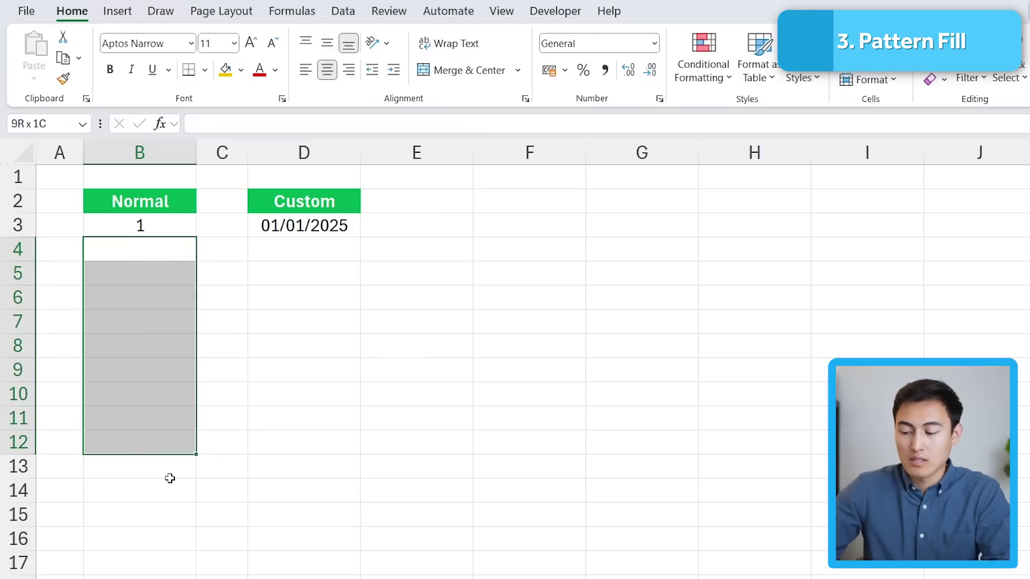
type("2")
key("BackSpace")
type("3")
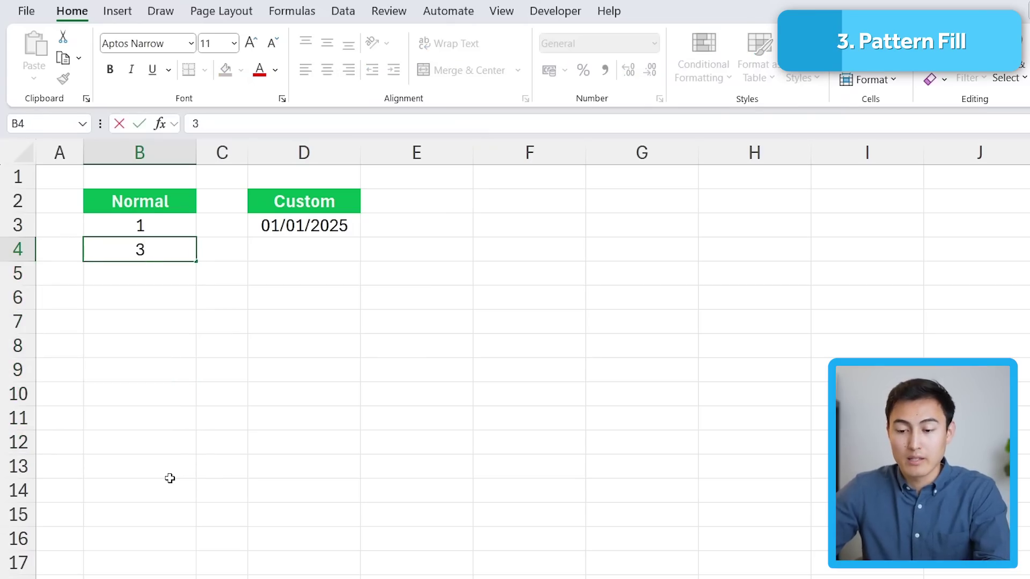
key("Return")
type("5")
key("Return")
- Extend the odd-number pattern in B3:B5 down to cell B12 with the fill handle
key("Up")
key("Up")
key("Up")
key("shift+Down")
key("shift+Down")
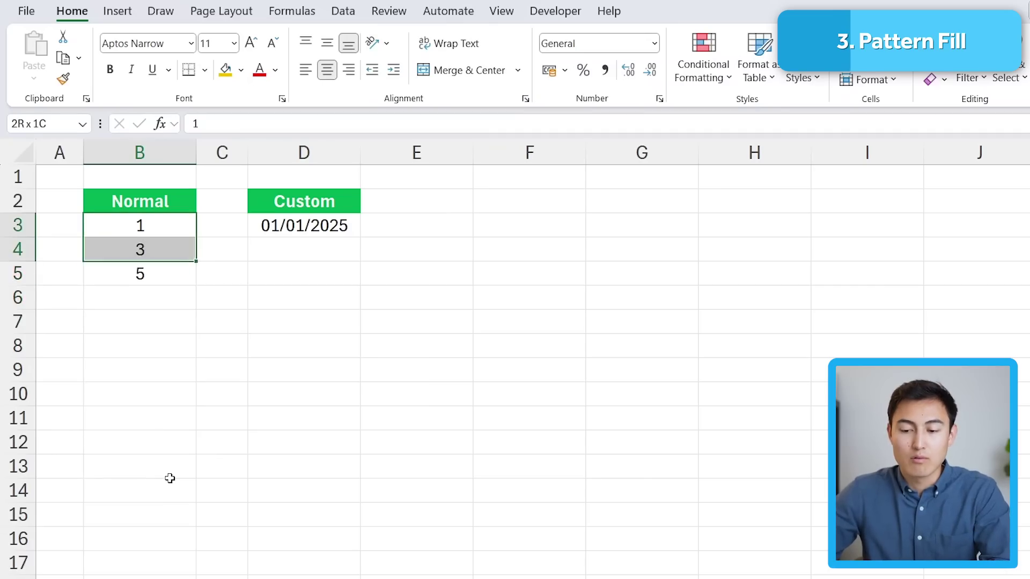
left_click_drag(196, 287, 192, 451)
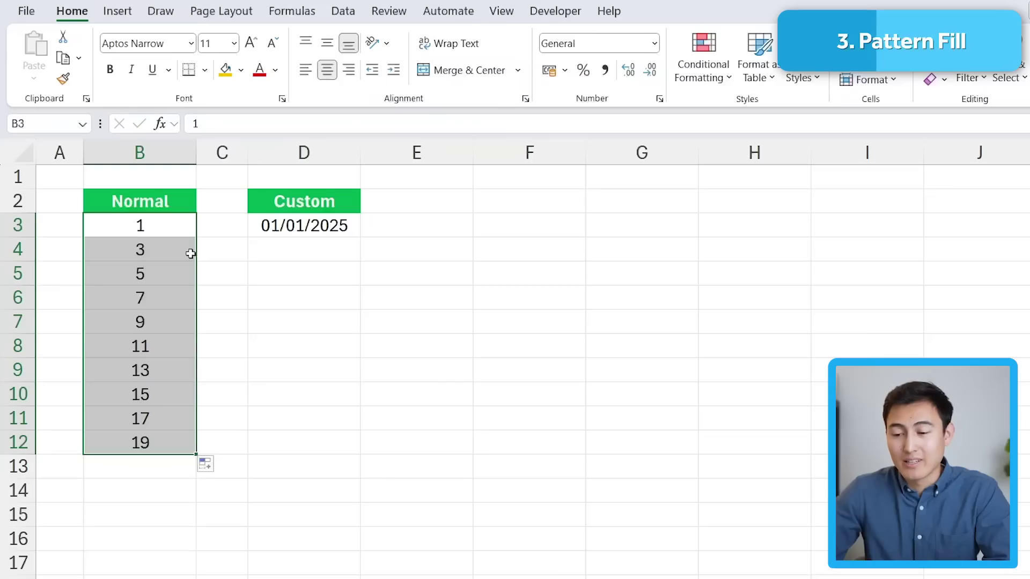
- Fill the date in D3 under Custom down to D8 in yearly increments with the Fill Years option
left_click(204, 225)
left_click(322, 225)
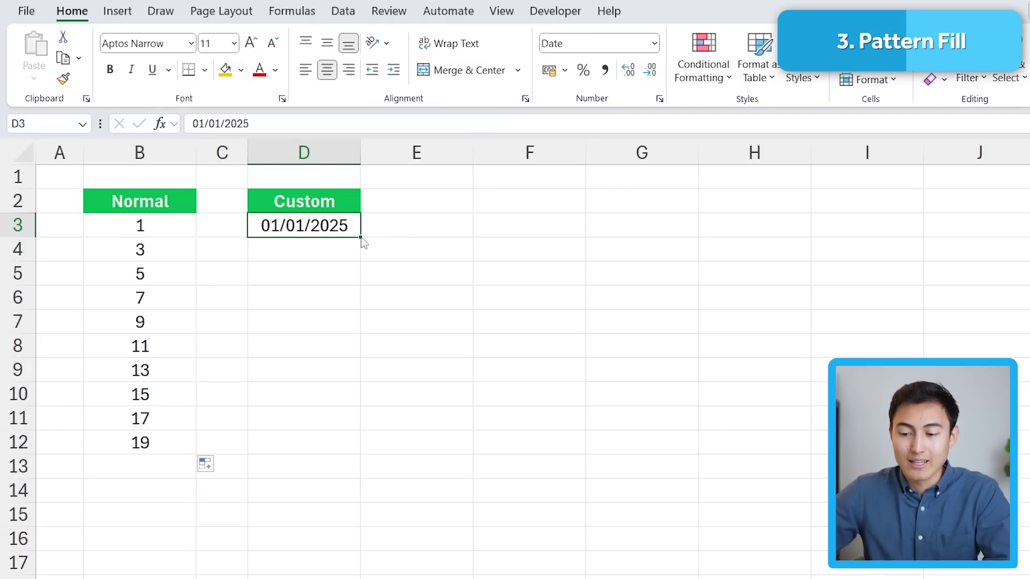
left_click_drag(360, 237, 371, 367)
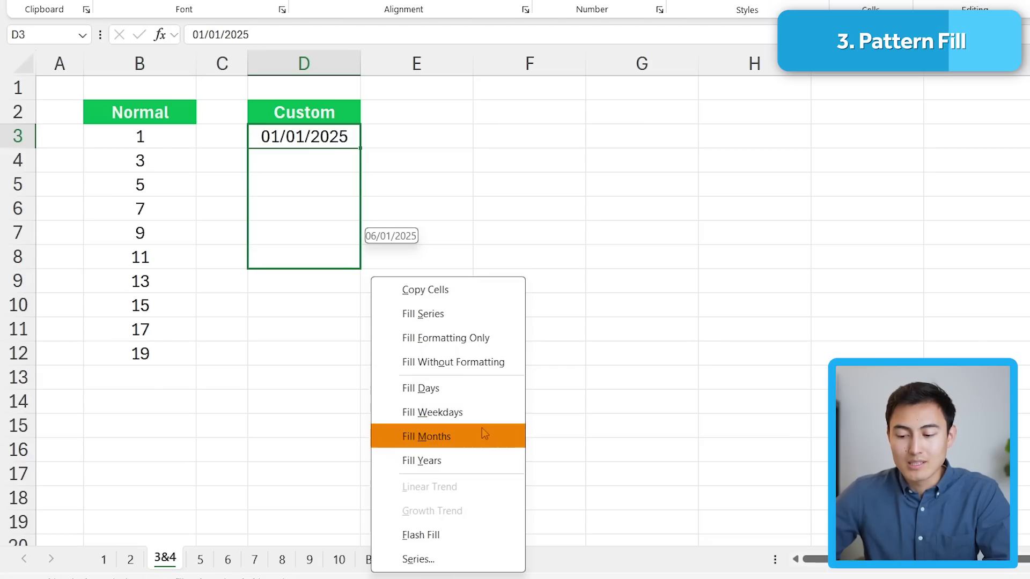
left_click(484, 460)
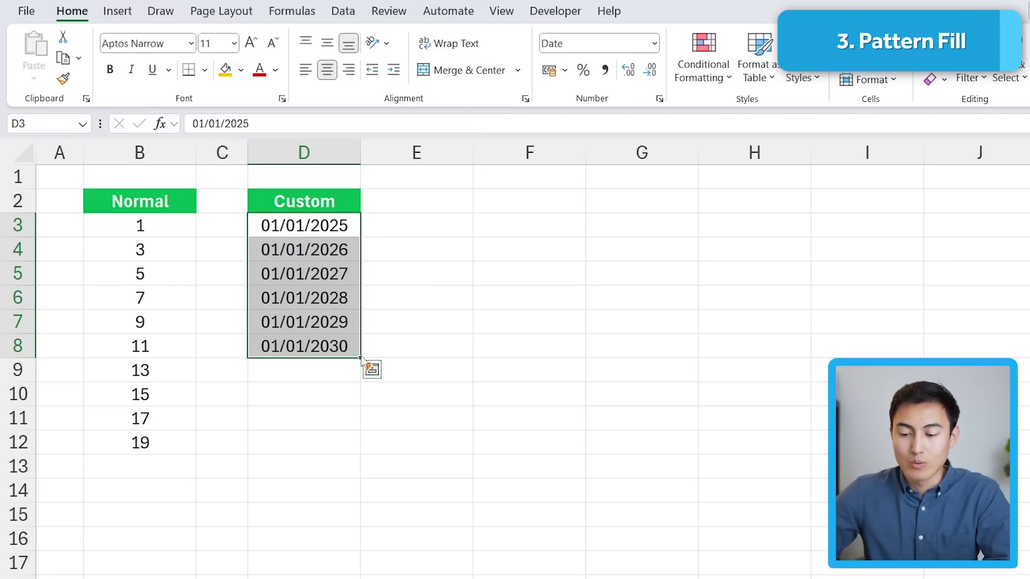
left_click_drag(361, 359, 363, 455)
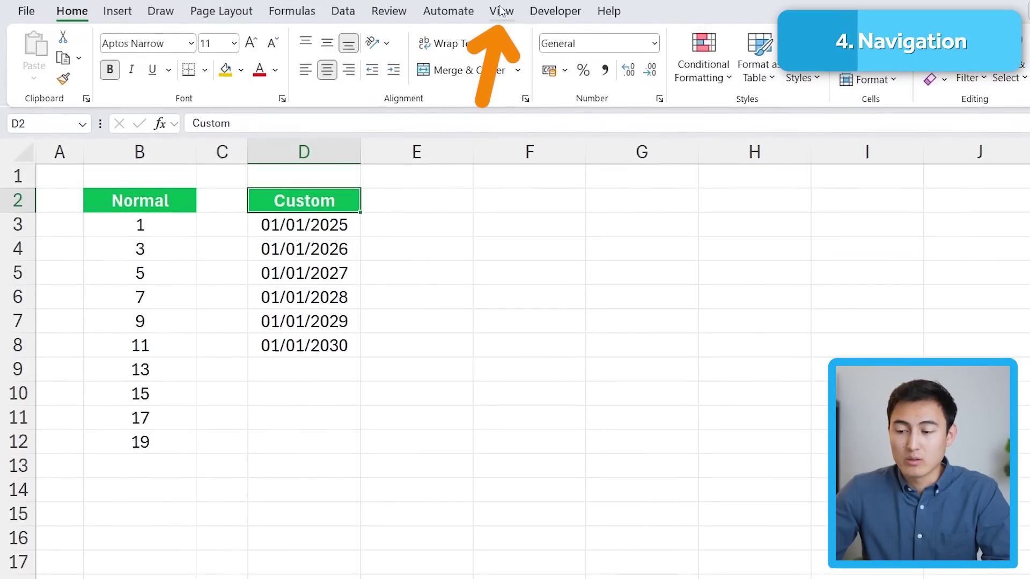
- Use the Navigation pane to jump to sheet 6 and then sheet 1, and bring up sheet 1's management options
left_click(500, 11)
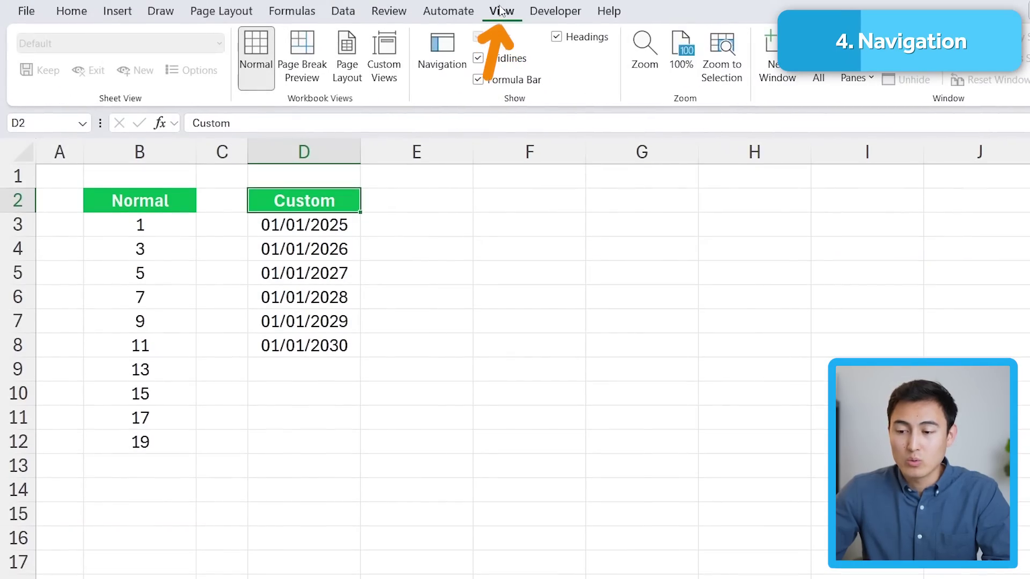
left_click(426, 64)
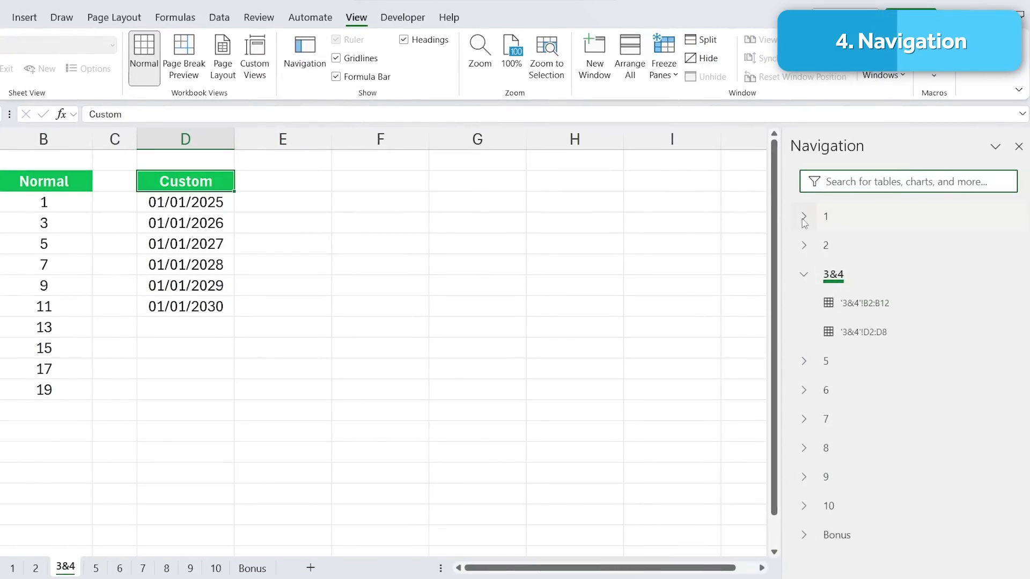
left_click(826, 391)
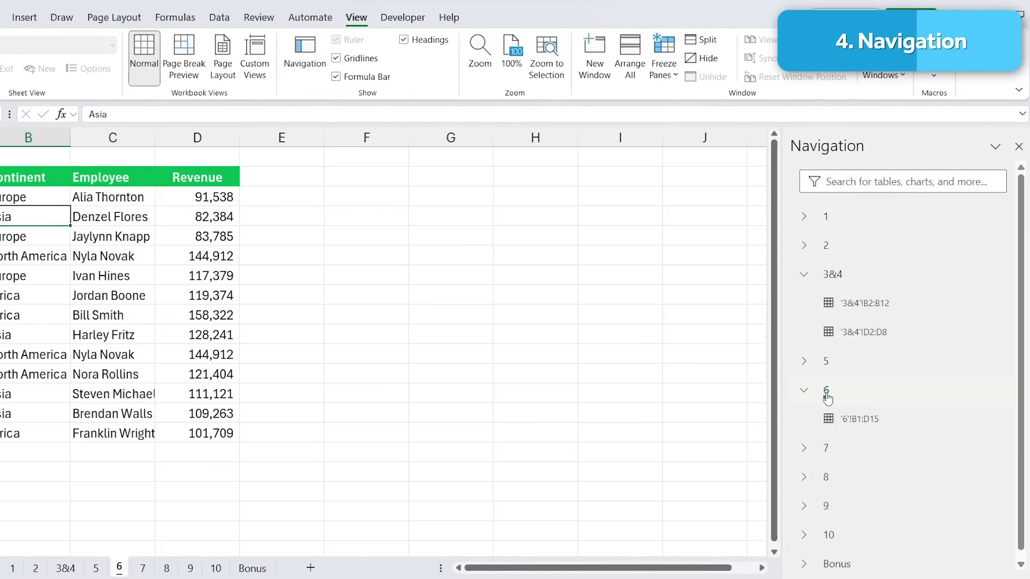
left_click(824, 220)
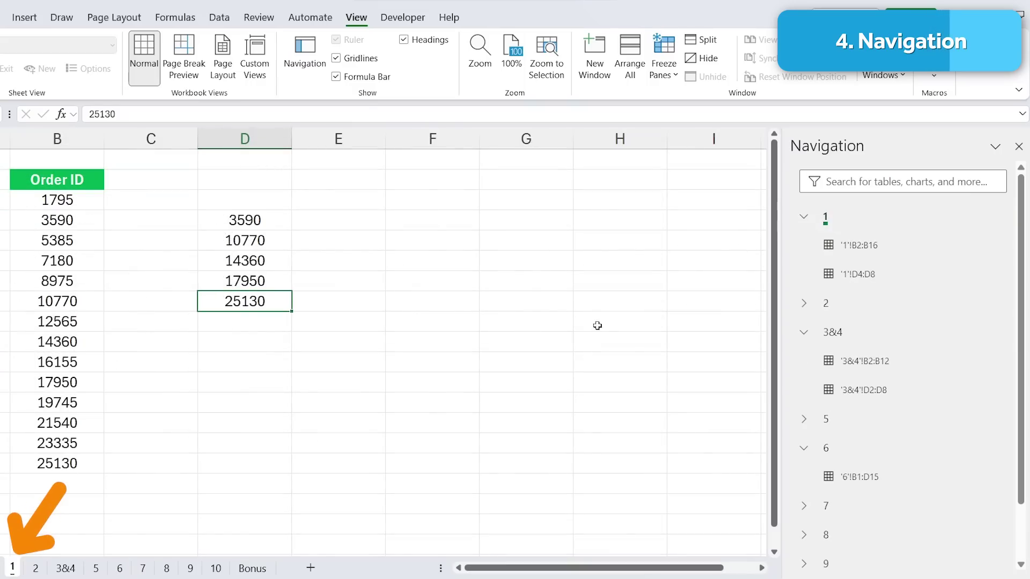
right_click(828, 219)
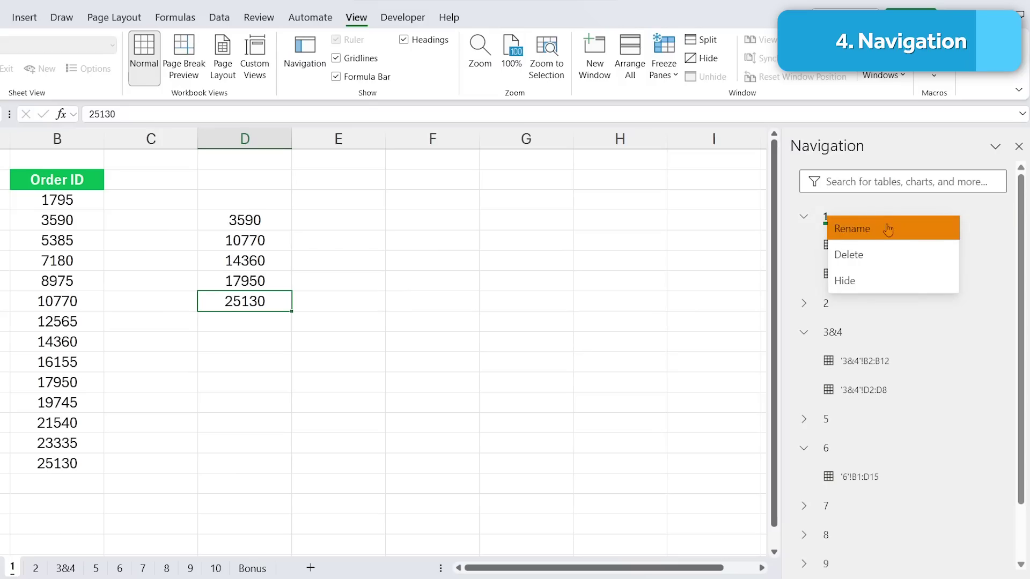
left_click(933, 248)
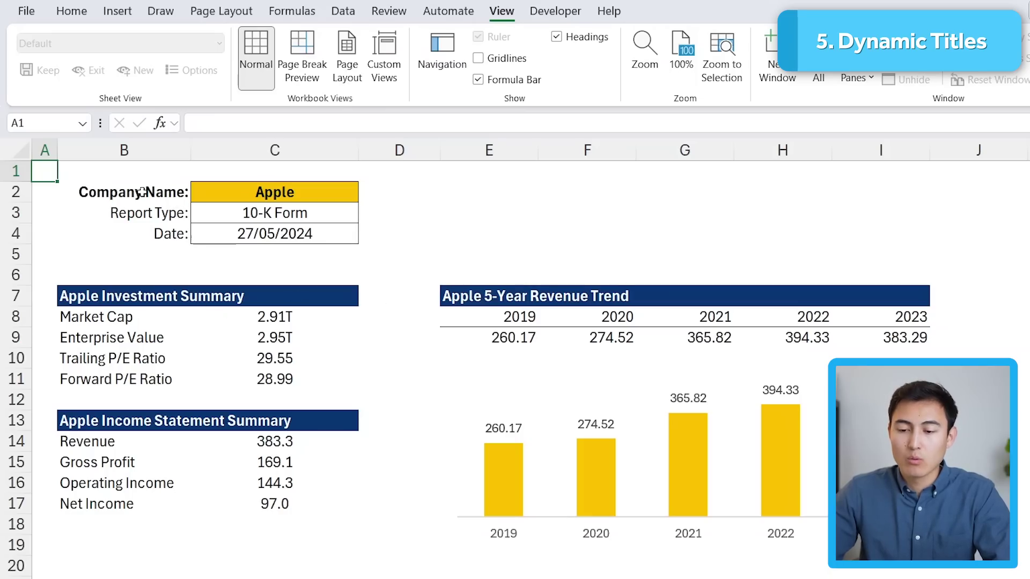
- Change the company name in C2 of the company report to Pepsi Co
key("Down")
key("Right")
key("Right")
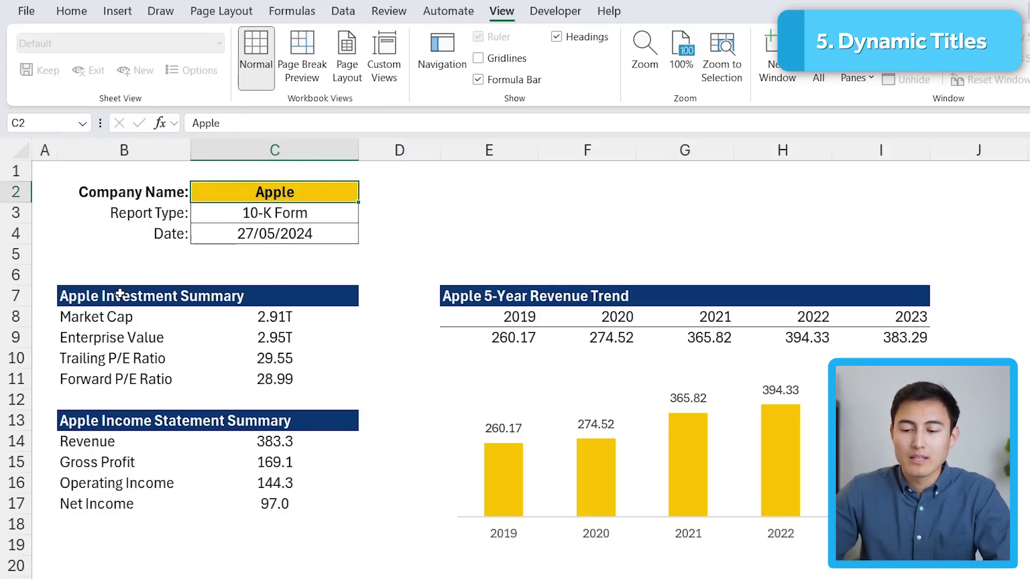
mouse_move(80, 296)
left_mouse_down()
mouse_move(343, 429)
mouse_move(355, 553)
left_mouse_up()
mouse_move(448, 294)
left_mouse_down()
mouse_move(832, 459)
mouse_move(931, 526)
left_mouse_up()
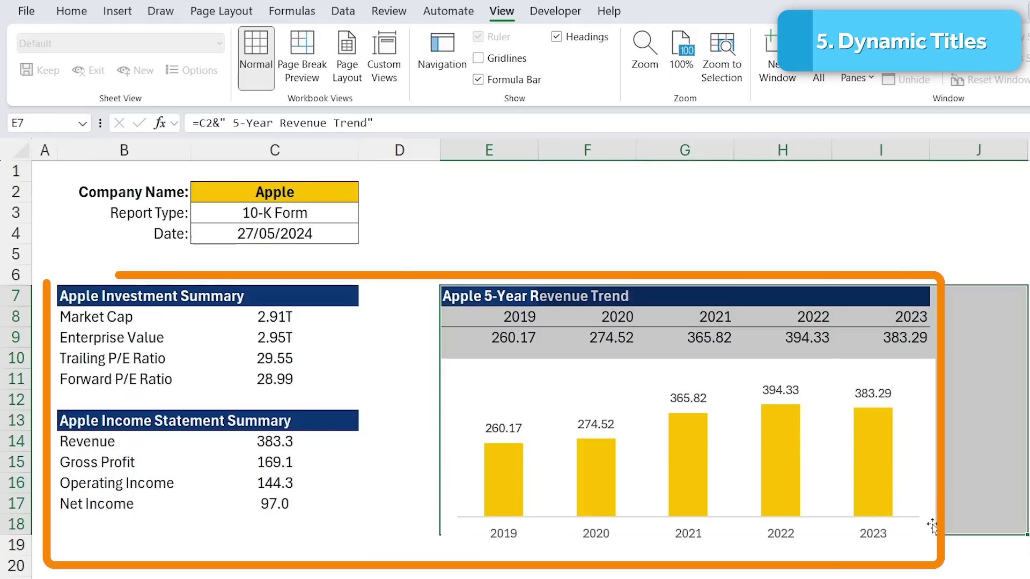
left_click(217, 189)
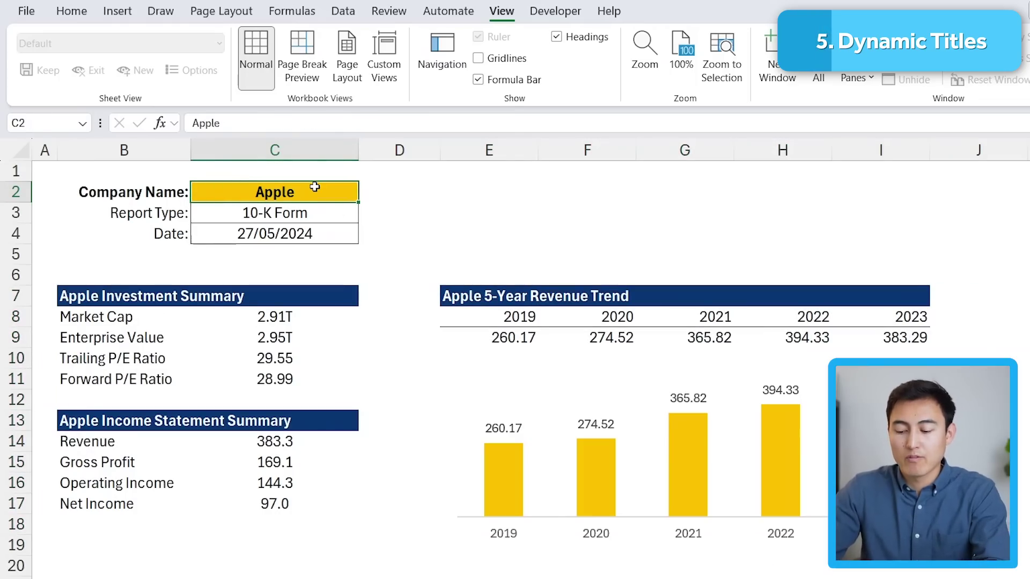
type("Pepsi Co")
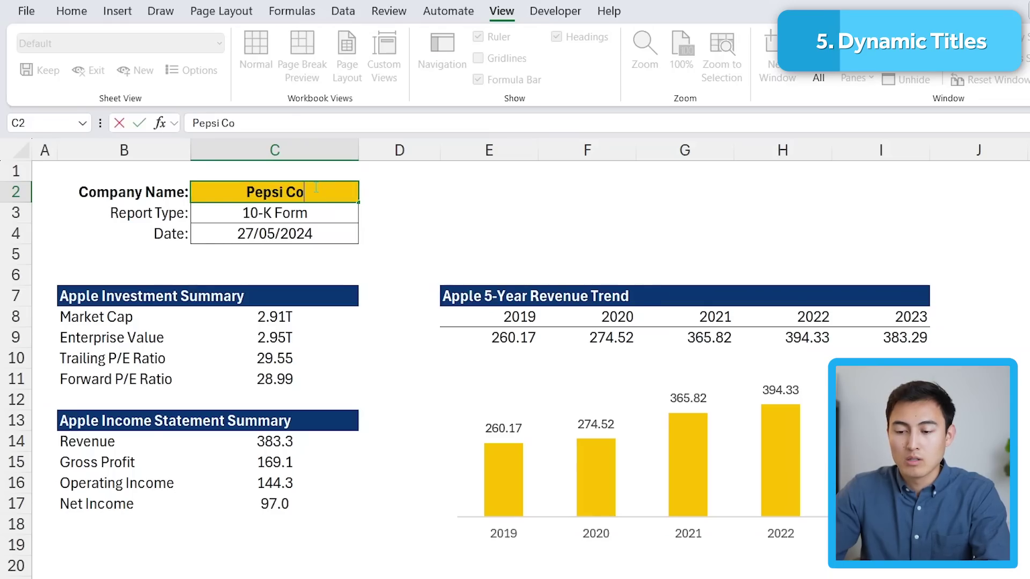
key("Return")
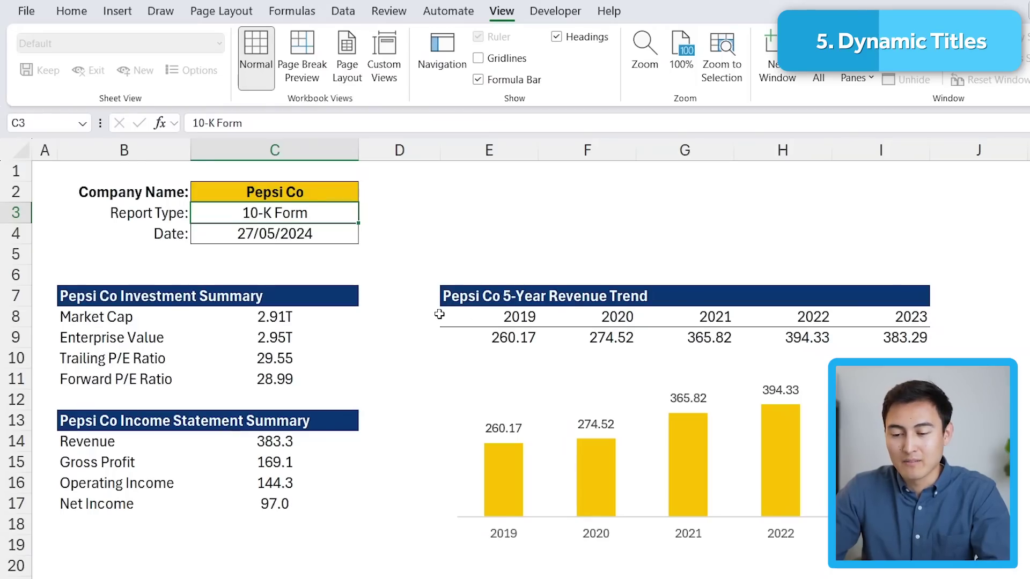
- Replace the title in B7 with the formula =C2&"Investment Summary", linking it to the company name cell
left_click(54, 297)
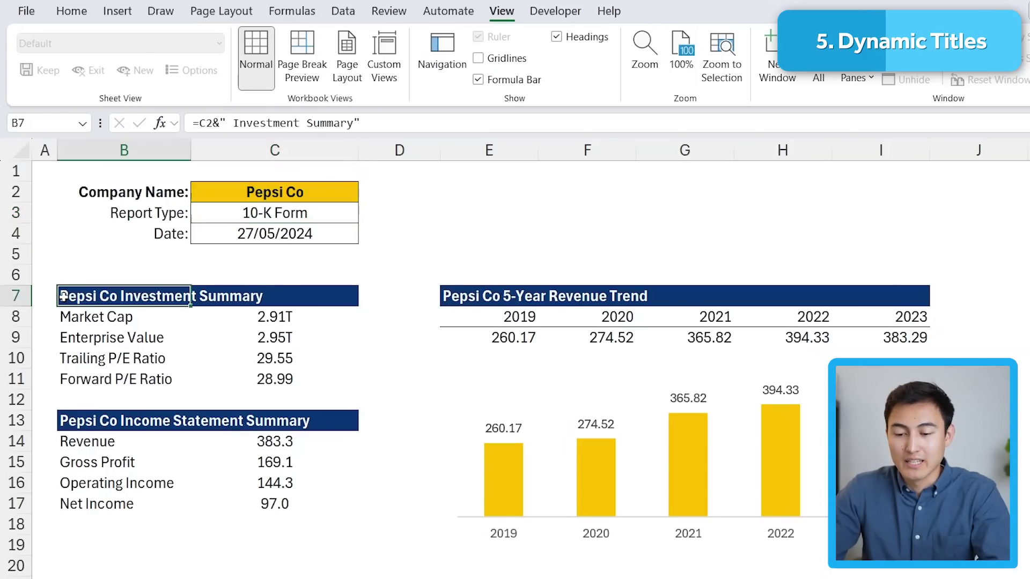
key("Delete")
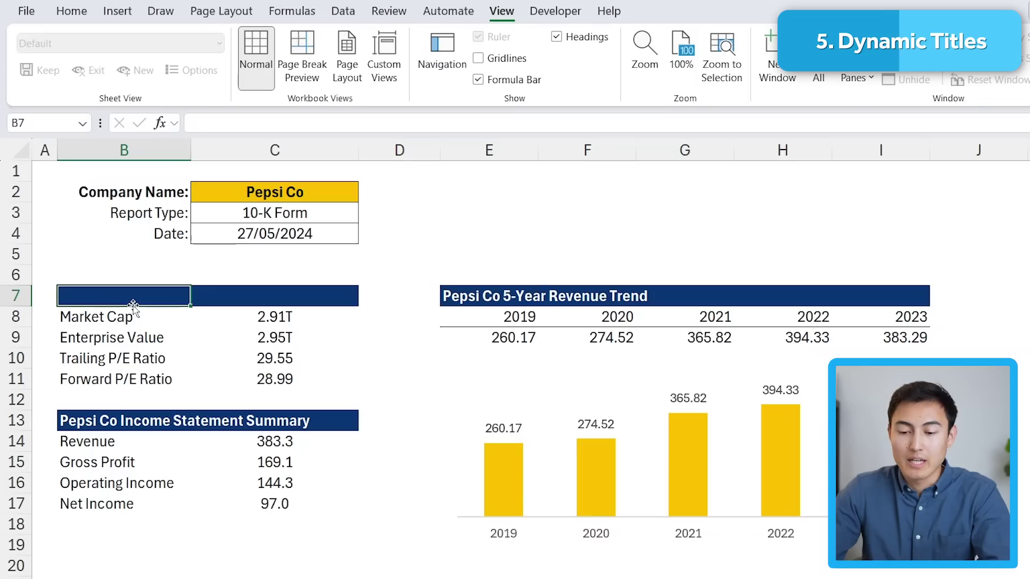
type("=")
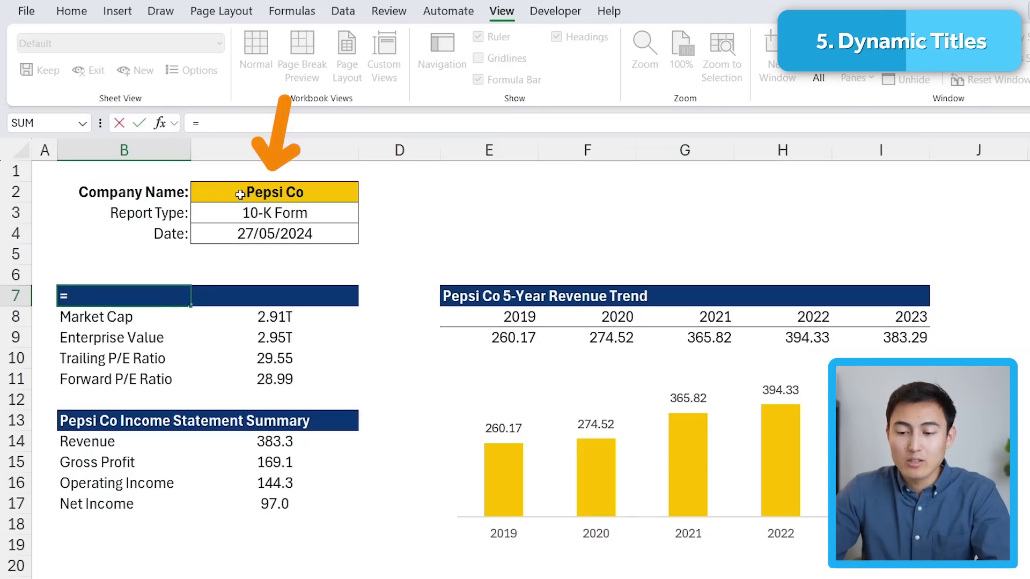
left_click(239, 196)
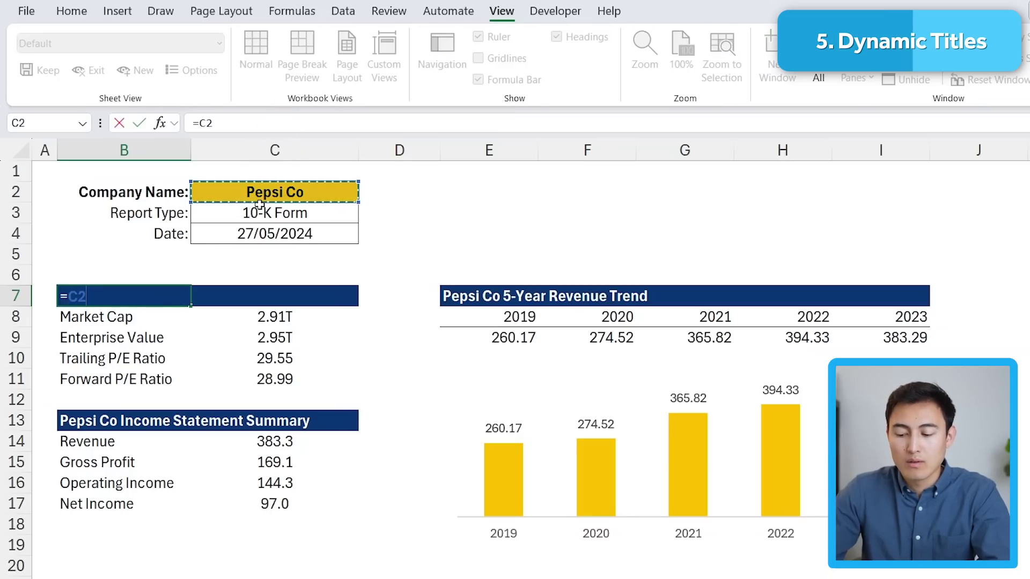
type("&")
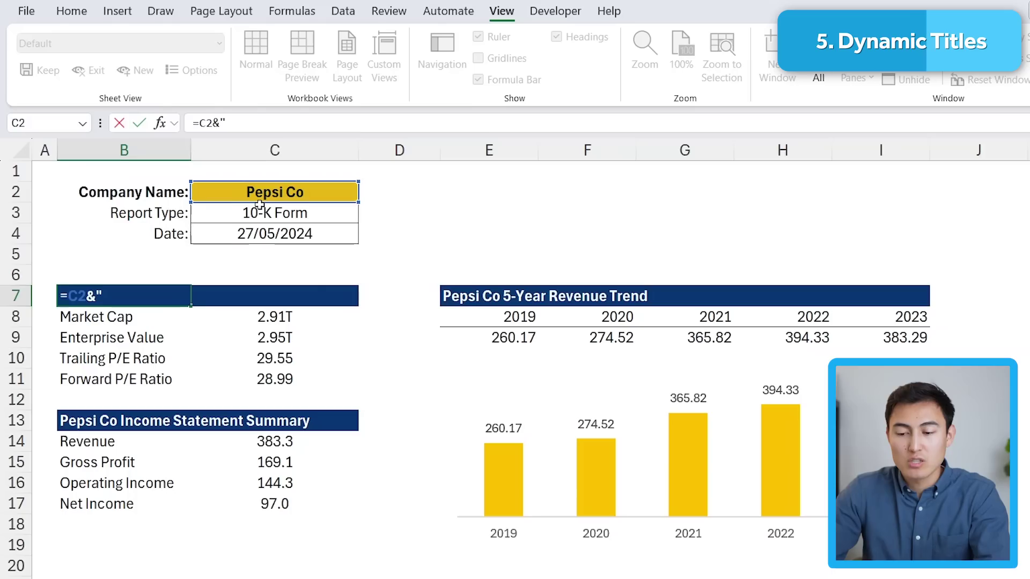
type("\"Inve")
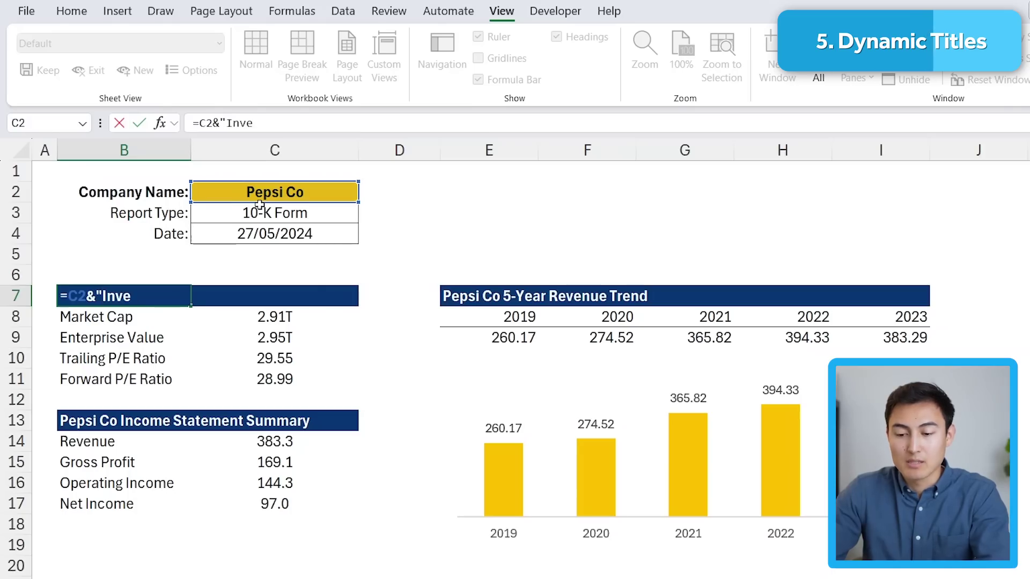
type("stment Summary")
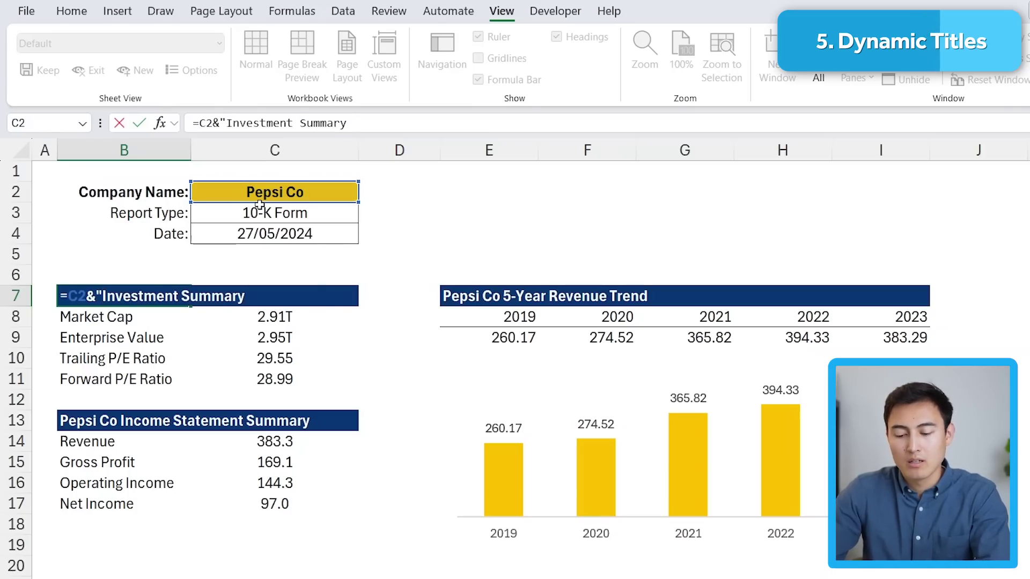
type("\"")
key("Return")
key("Up")
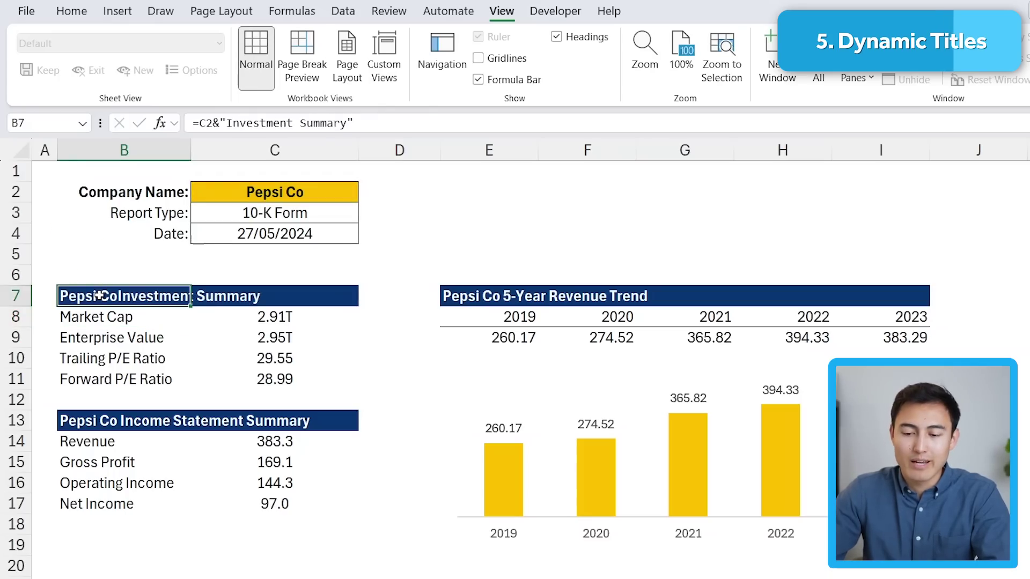
- Add a space before Investment in the B7 formula so it reads =C2&" Investment Summary"
left_click(239, 122)
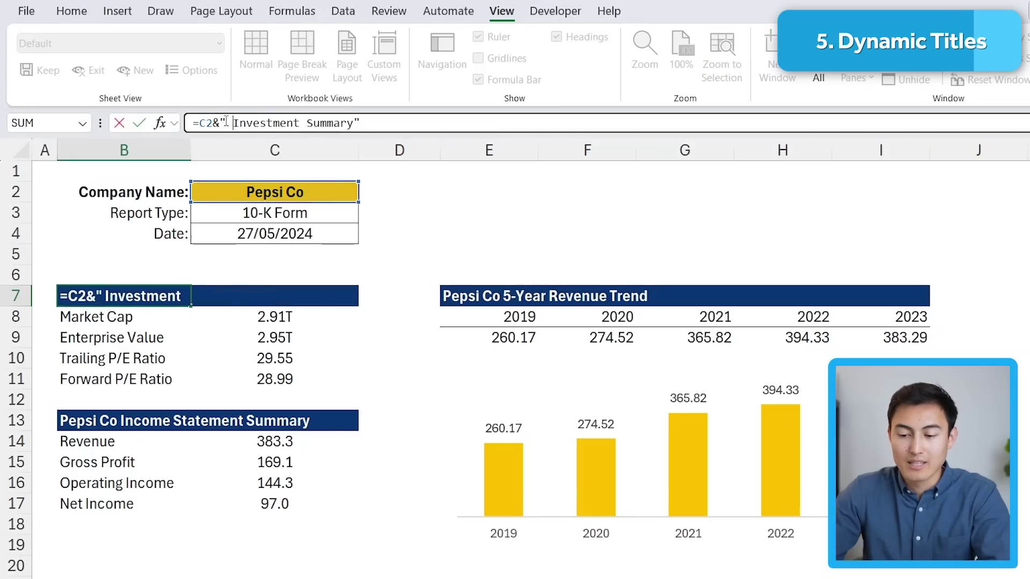
key("Return")
key("Up")
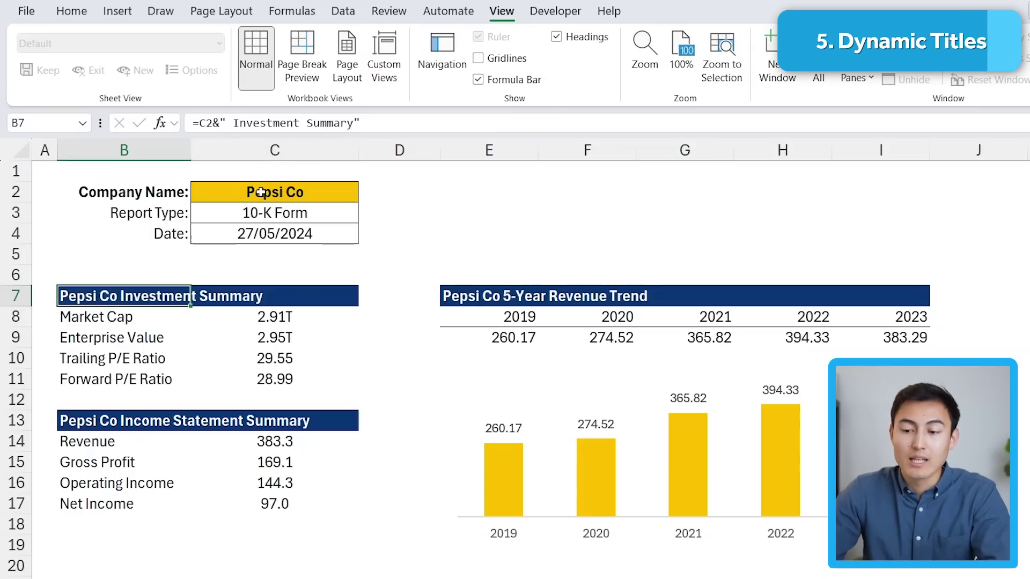
left_click_drag(223, 118, 412, 114)
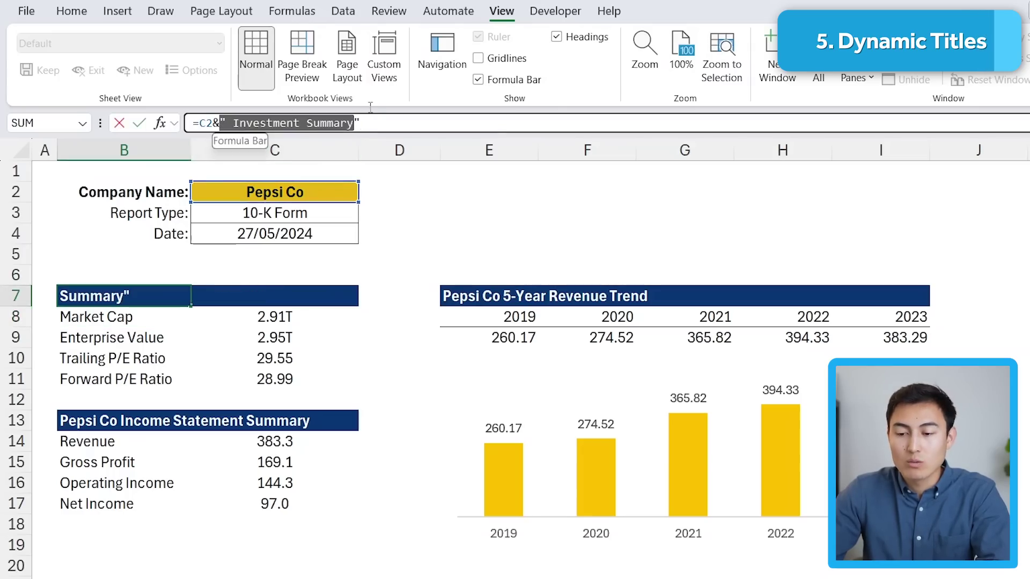
key("Escape")
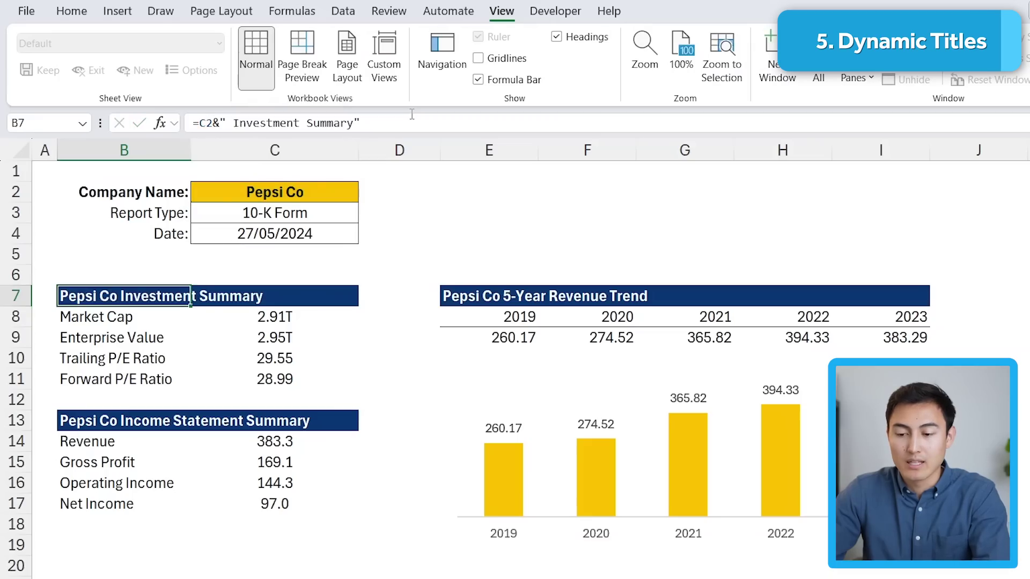
- Set the company name in C2 to Apple
key("Up")
key("Up")
key("Up")
key("Up")
key("Up")
key("Right")
type("Apple")
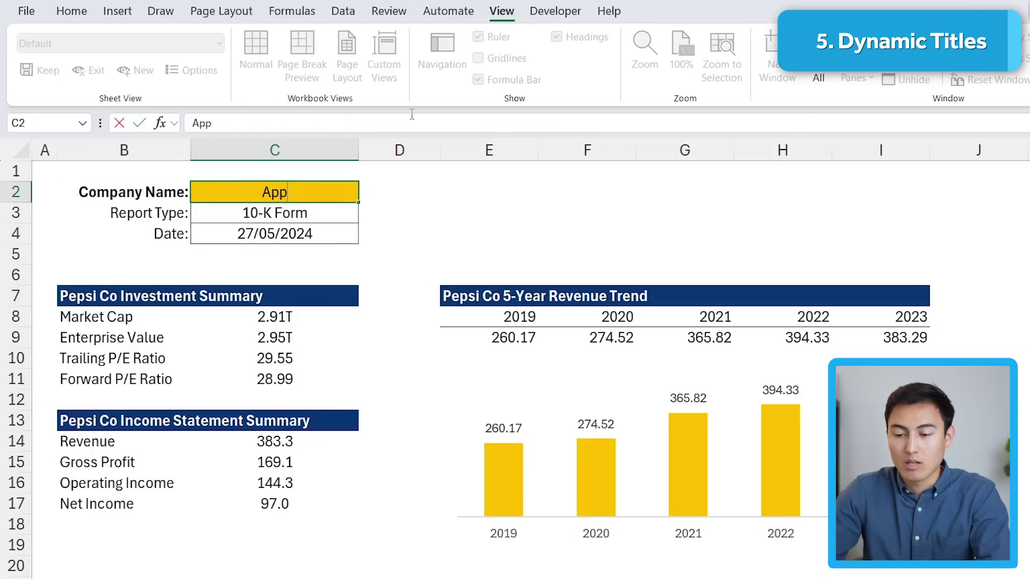
key("Return")
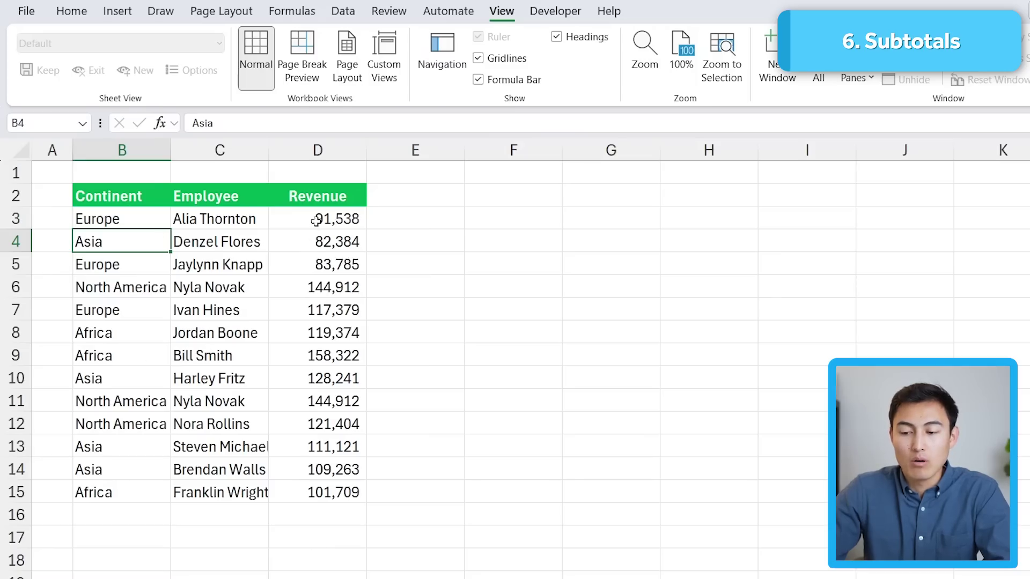
- Enter =SUMIFS(D3:D15,B3:B15,"Europe") in F3 to total the revenue for Europe
left_click(480, 218)
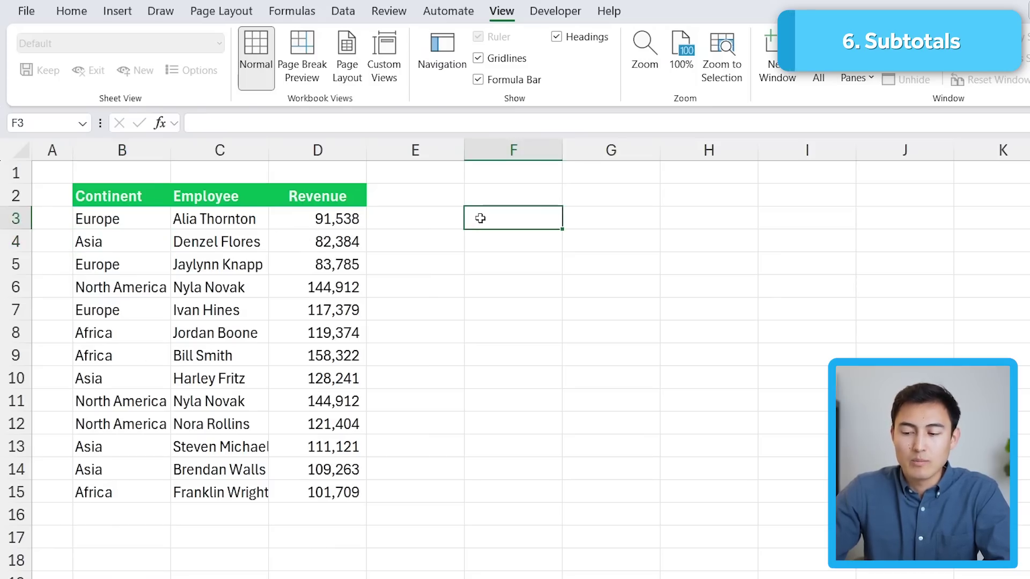
type("=sumifs")
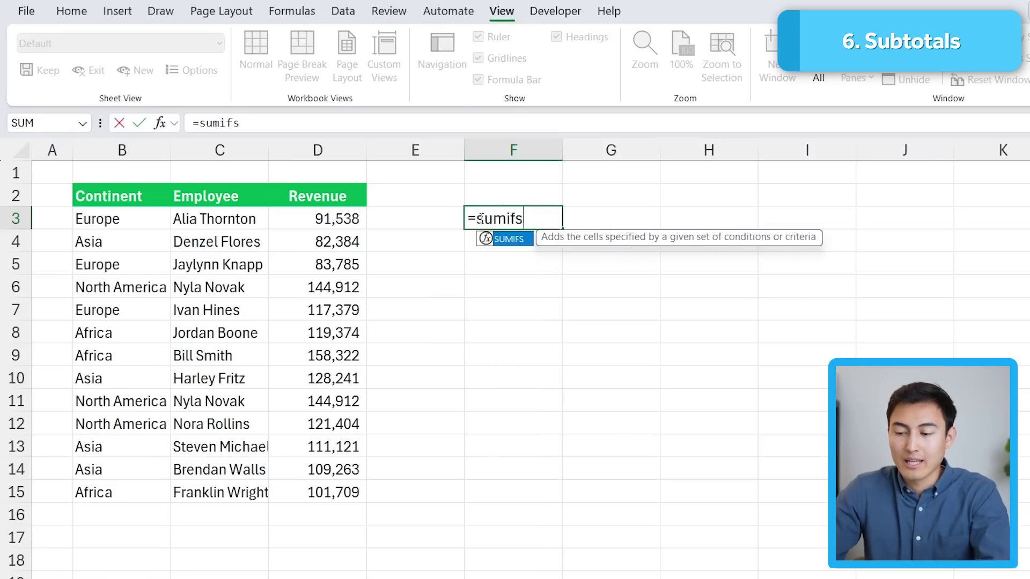
key("Tab")
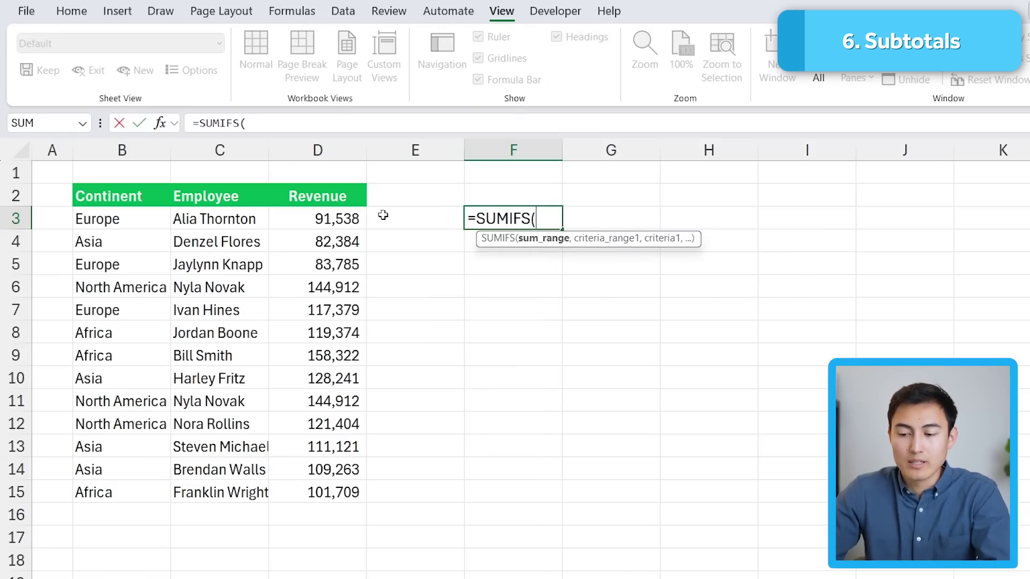
left_click(335, 217)
key("ctrl+shift+Down")
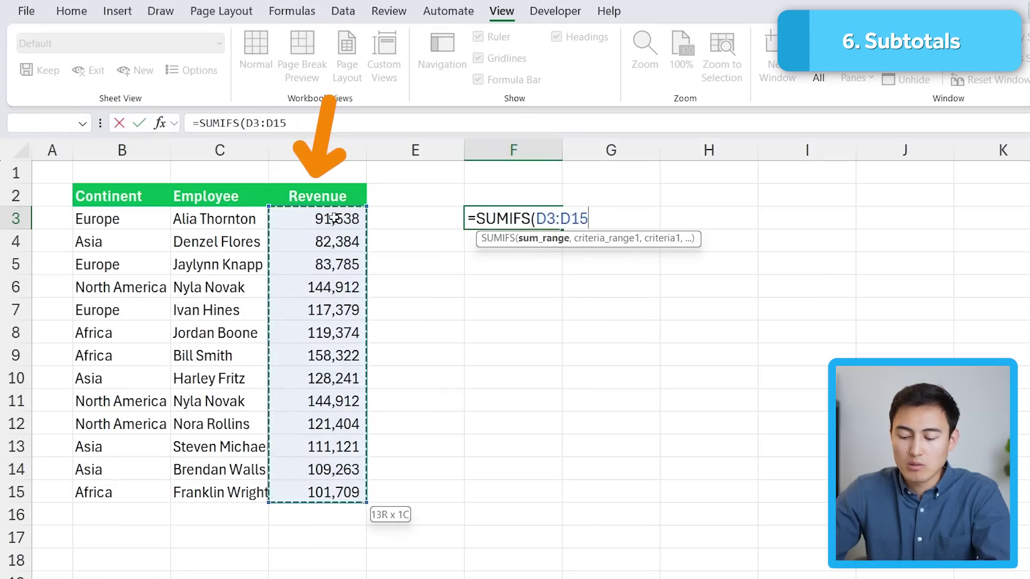
type(",")
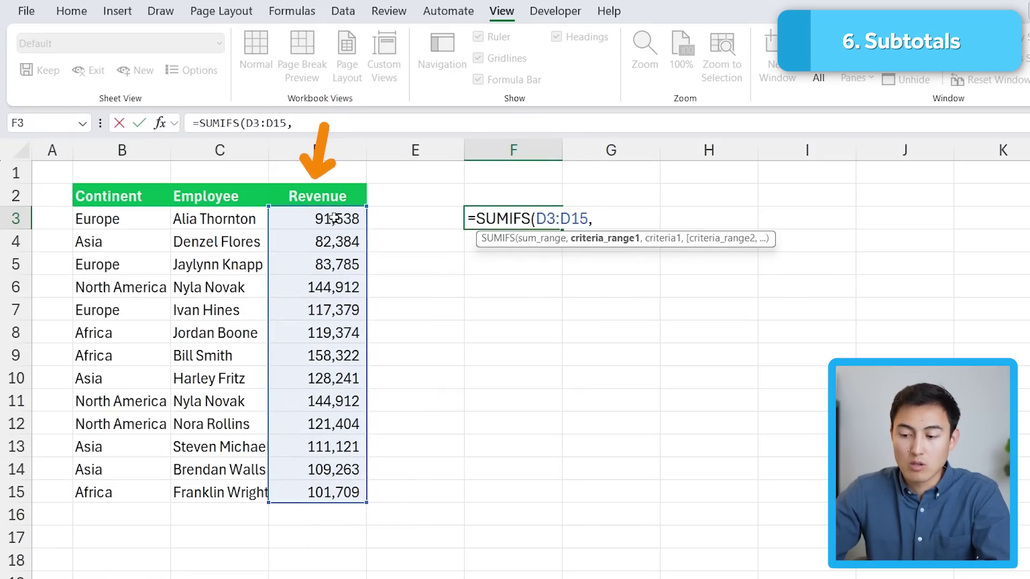
left_click(118, 219)
key("ctrl+shift+Down")
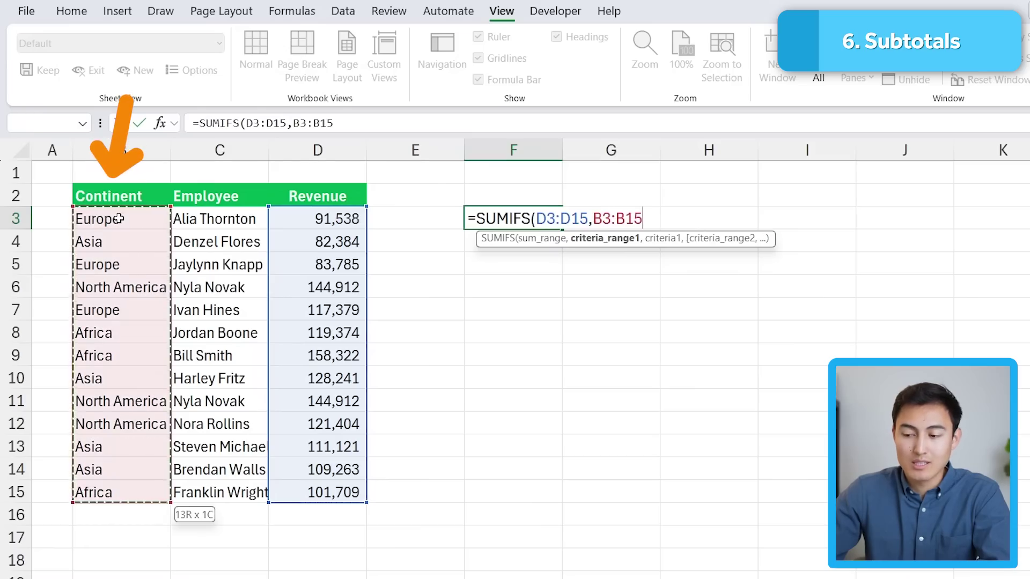
type(",")
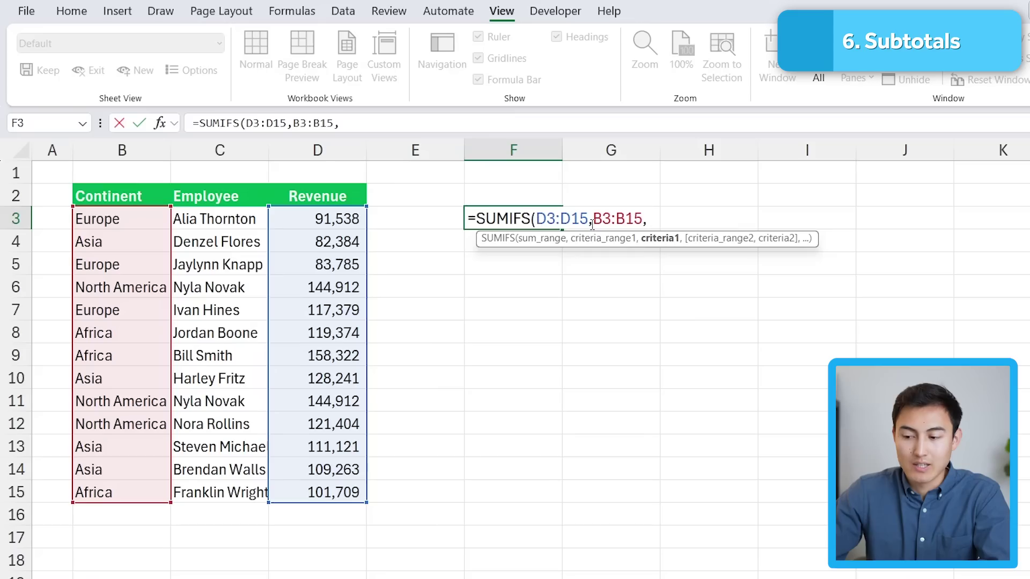
type("\"Eur")
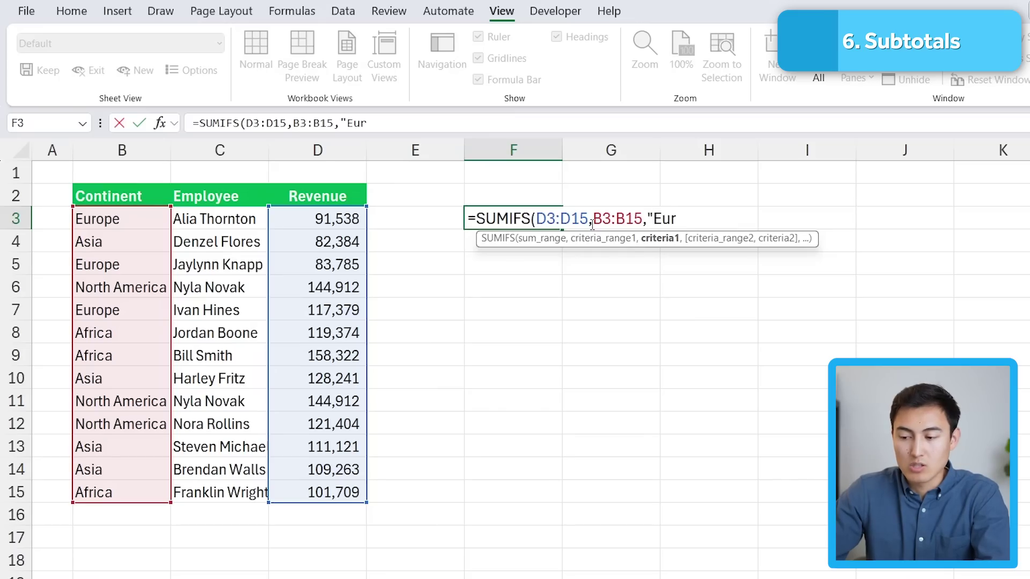
type("ope\")")
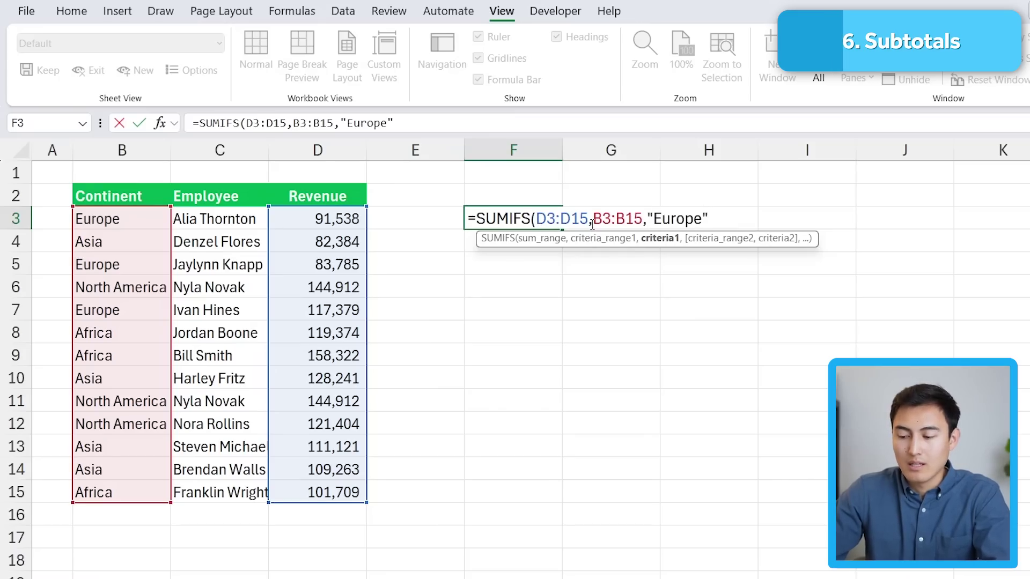
key("Return")
- Delete the SUMIFS formula from F3
left_click(485, 217)
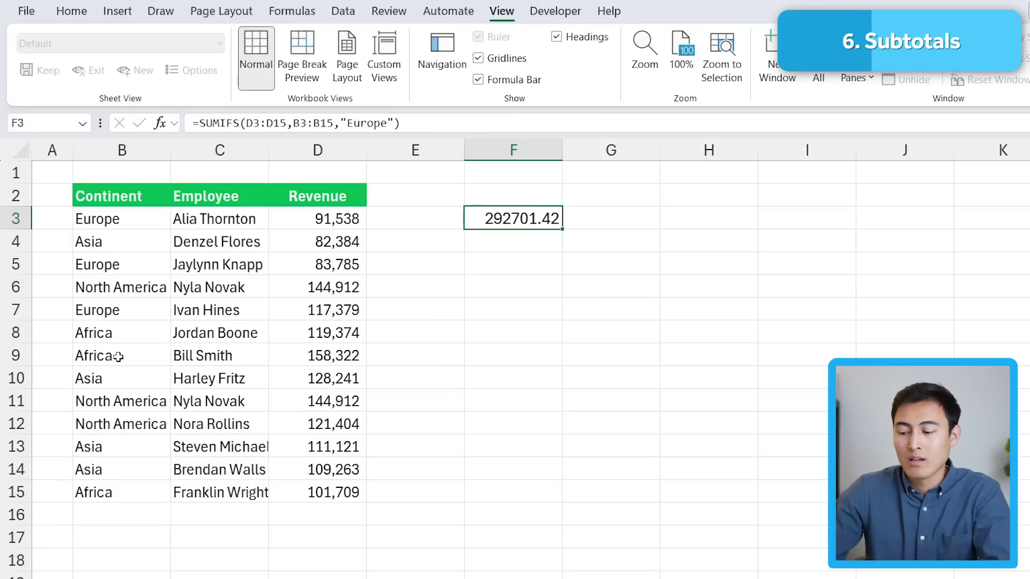
key("Delete")
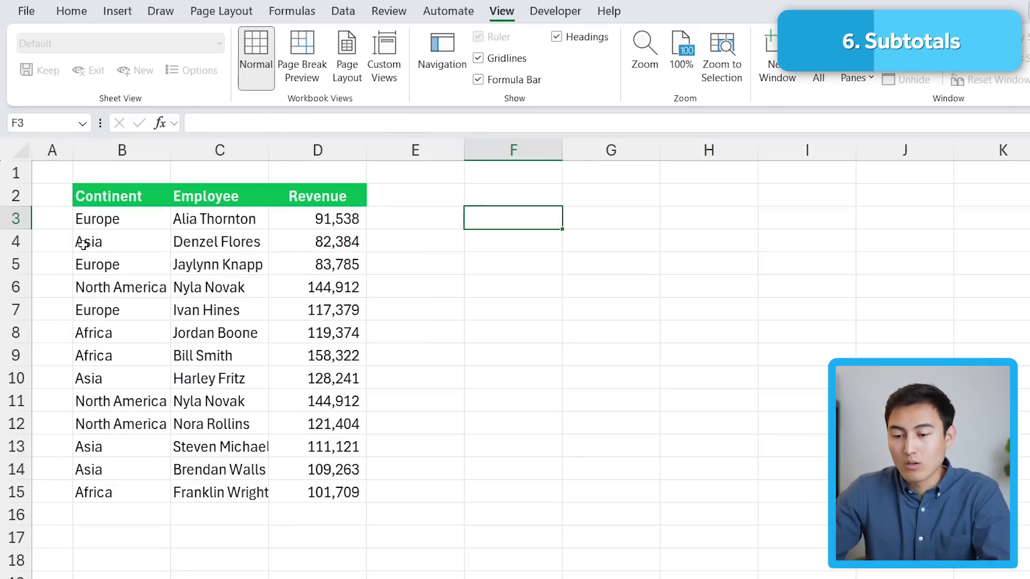
- Sort the revenue table by the Continent column from A to Z
left_click(83, 244)
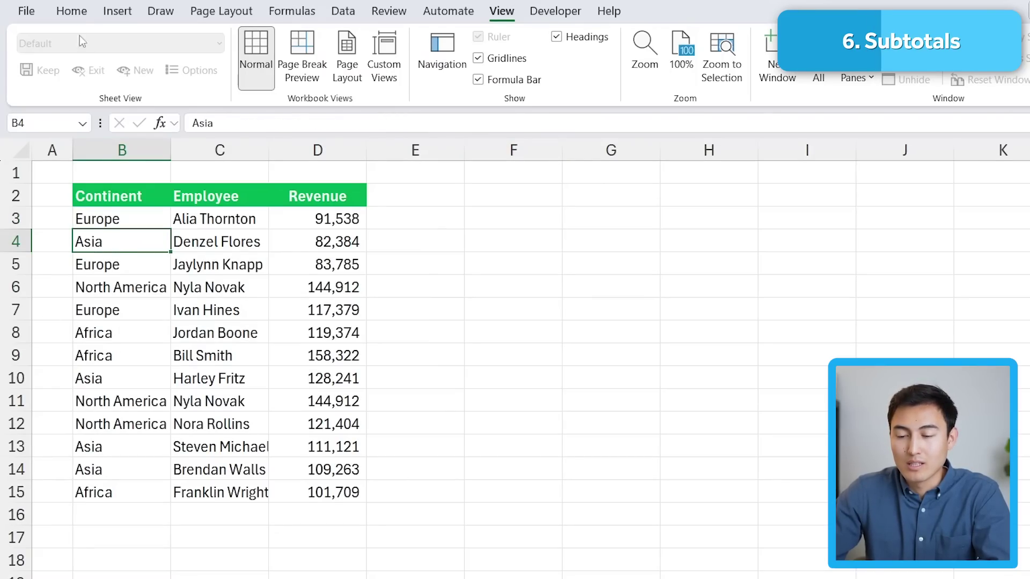
left_click(66, 13)
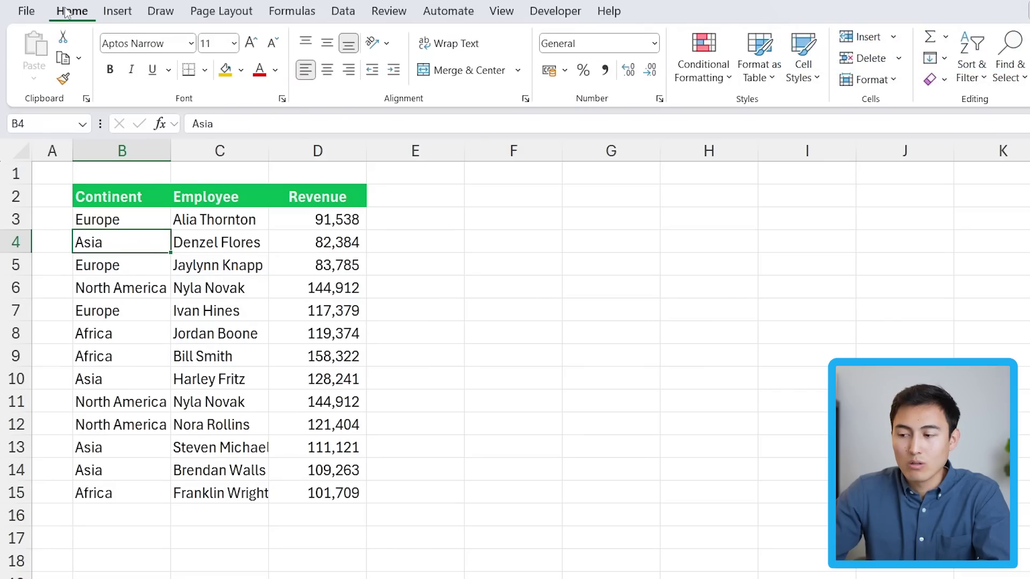
left_click(980, 69)
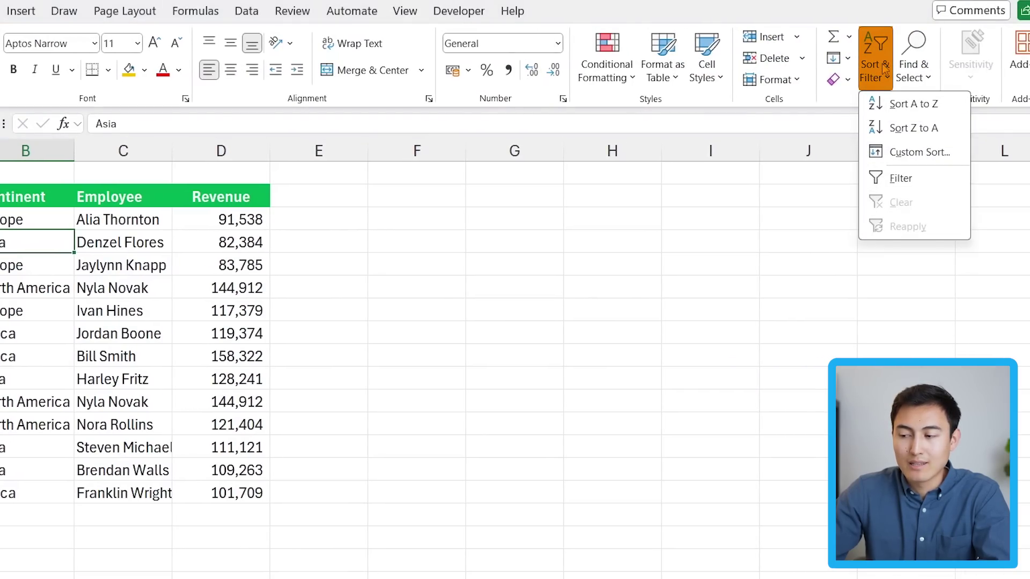
left_click(882, 102)
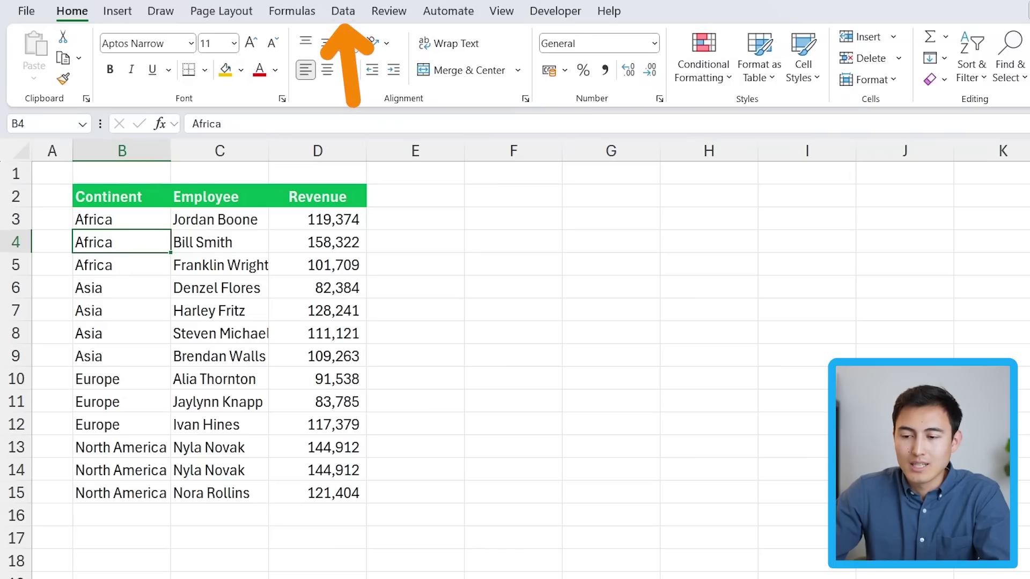
- Add subtotals to the table at each change in Continent, using the Sum function on Revenue
left_click(344, 10)
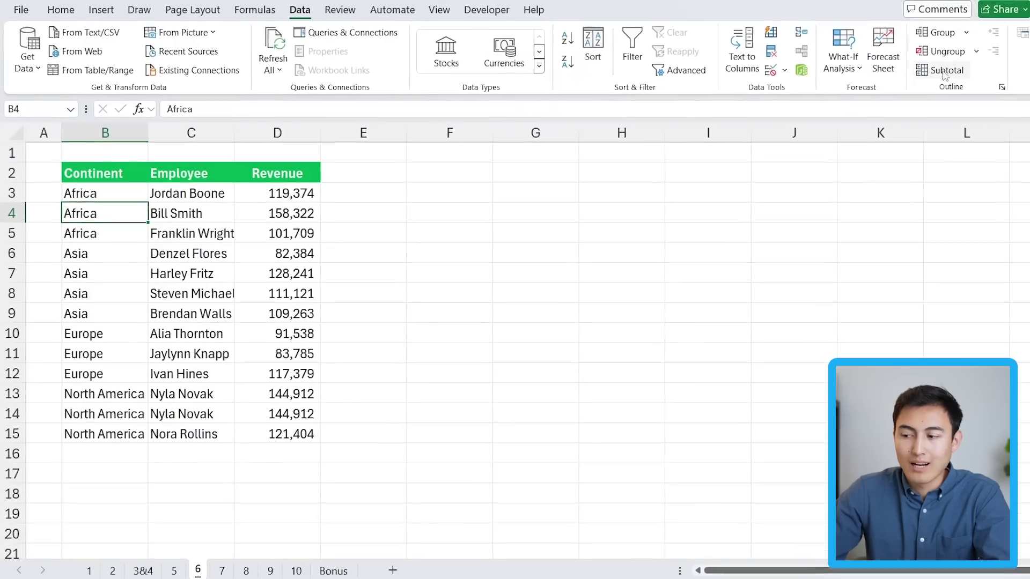
left_click(945, 72)
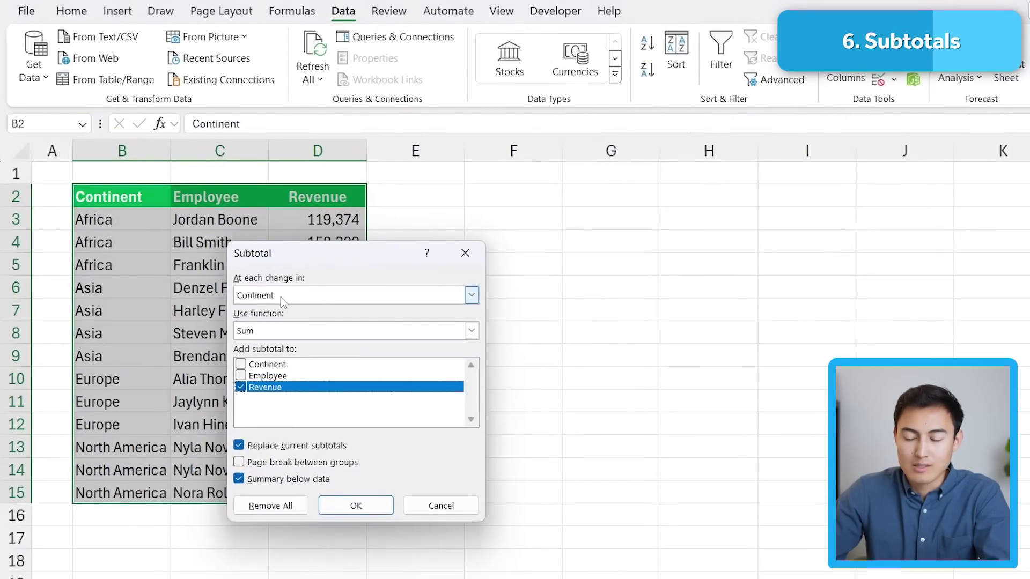
left_click(472, 332)
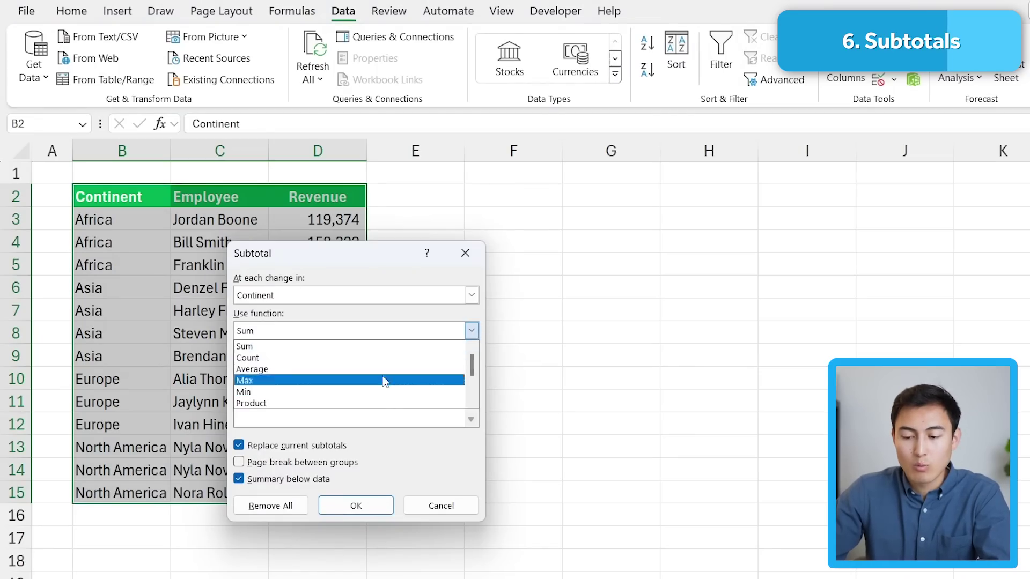
left_click(441, 348)
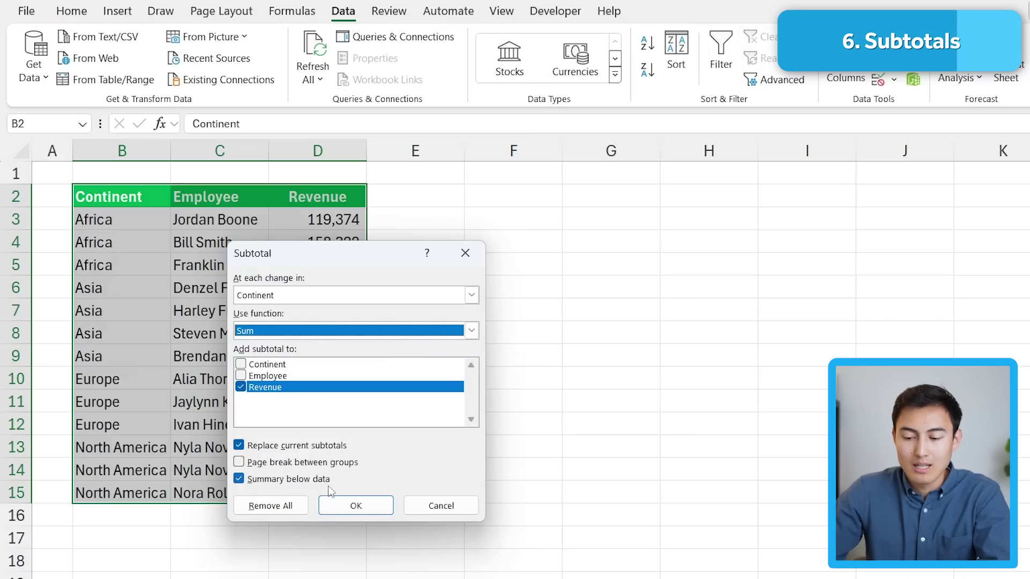
left_click(355, 506)
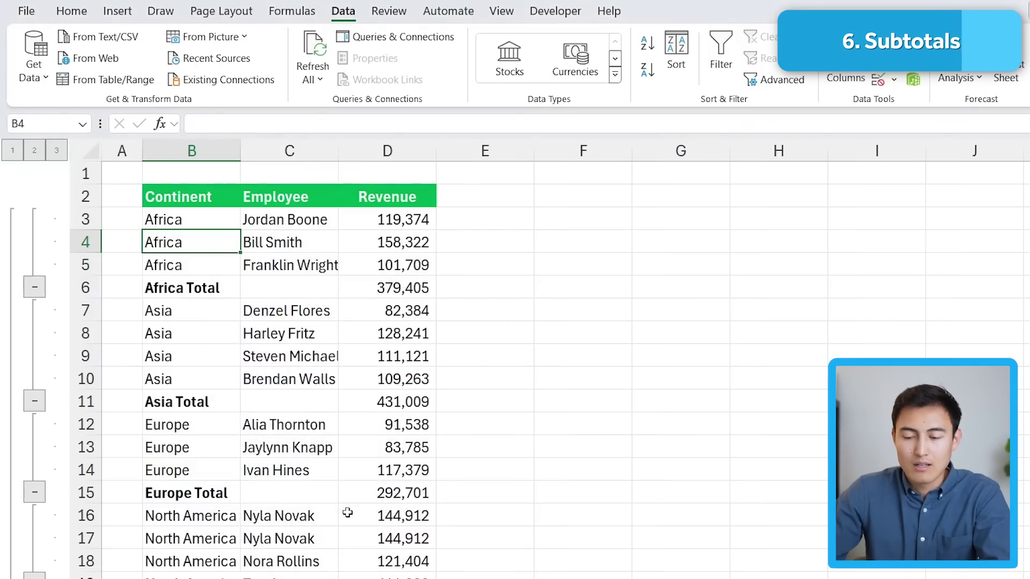
- Review the subtotal rows, switching the outline to level 2, level 3 and finally level 1
scroll(178, 281, "down", 1)
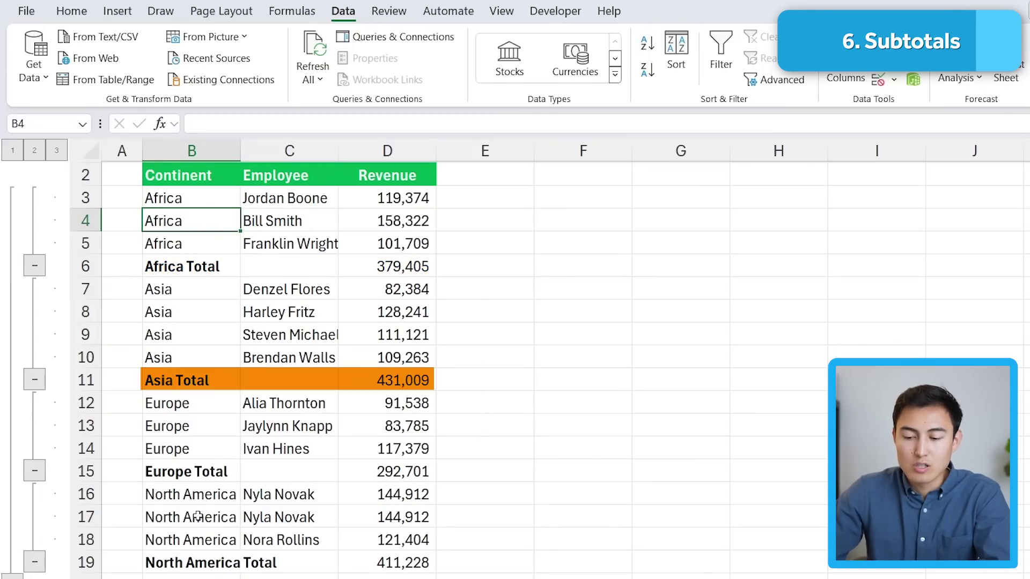
scroll(253, 516, "down", 1)
scroll(349, 345, "up", 2)
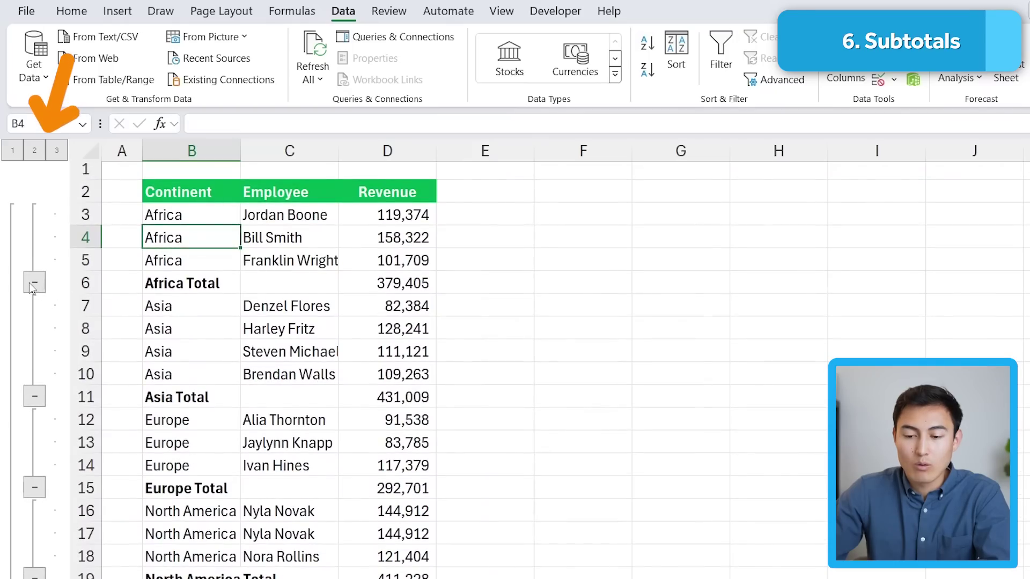
left_click(34, 150)
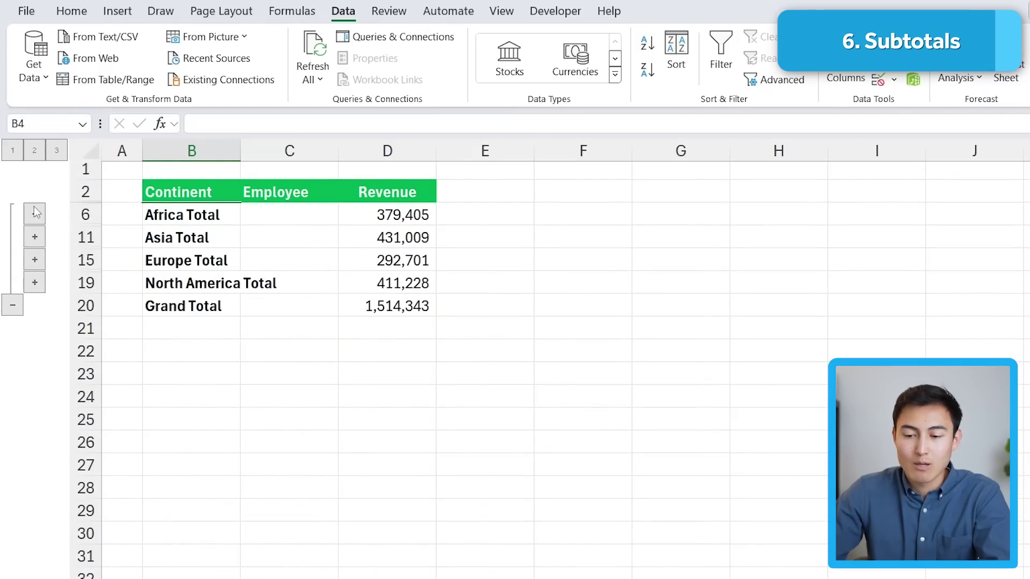
left_click(57, 152)
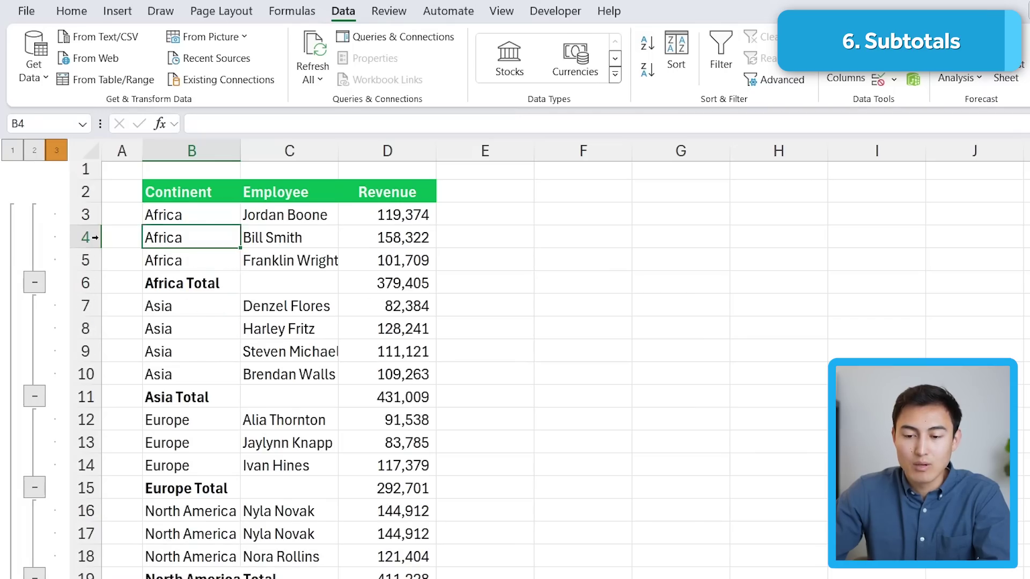
left_click(10, 152)
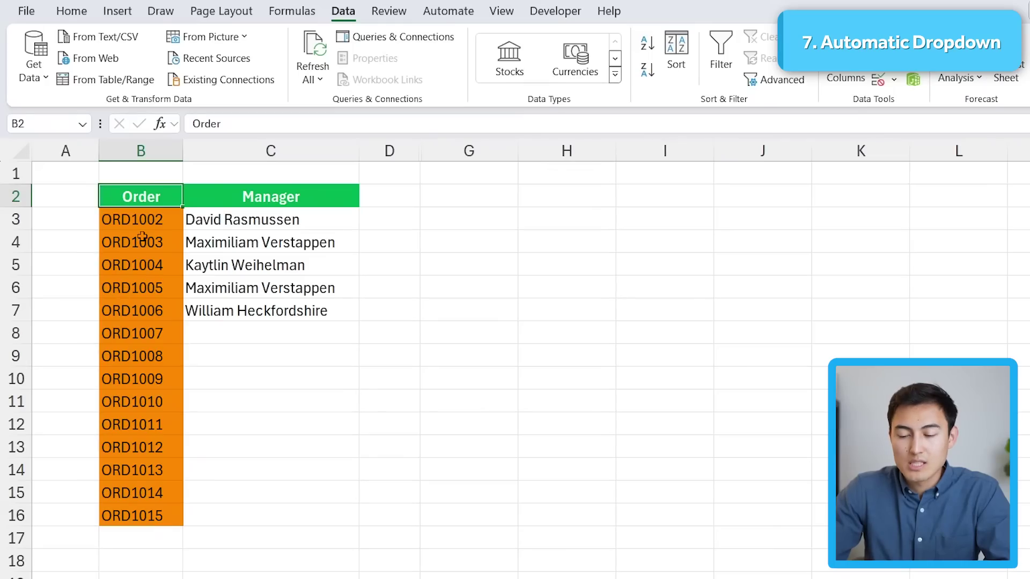
left_click_drag(142, 236, 142, 447)
left_click(260, 243)
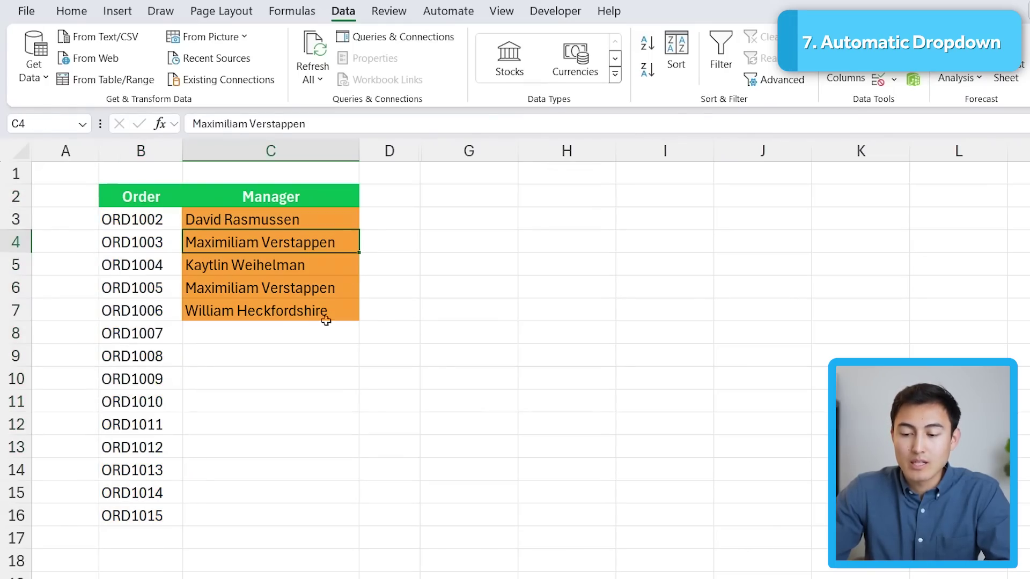
- Fill manager cell C8 with the last name in the automatic dropdown of existing column entries
left_click(242, 338)
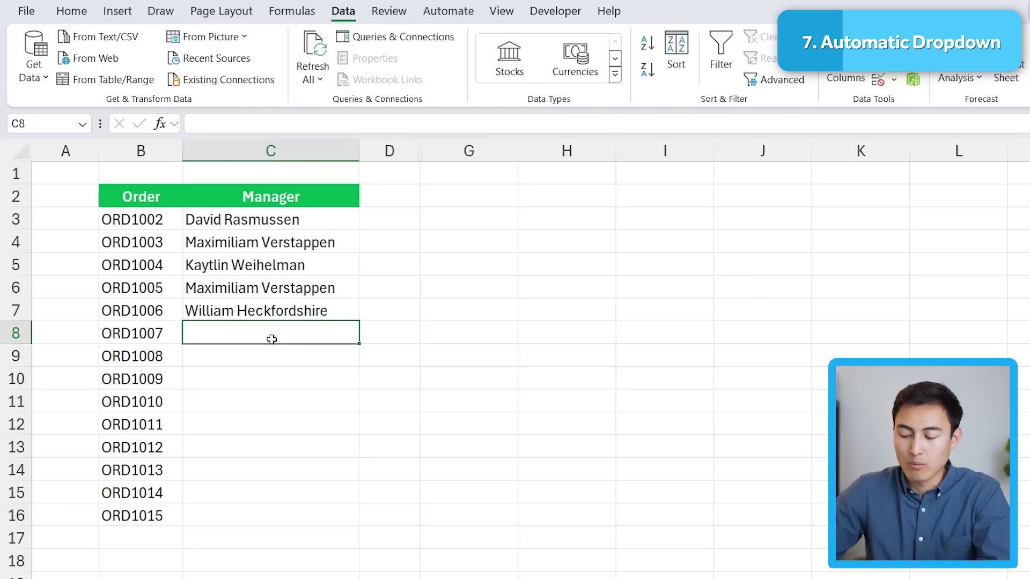
key("alt+Down")
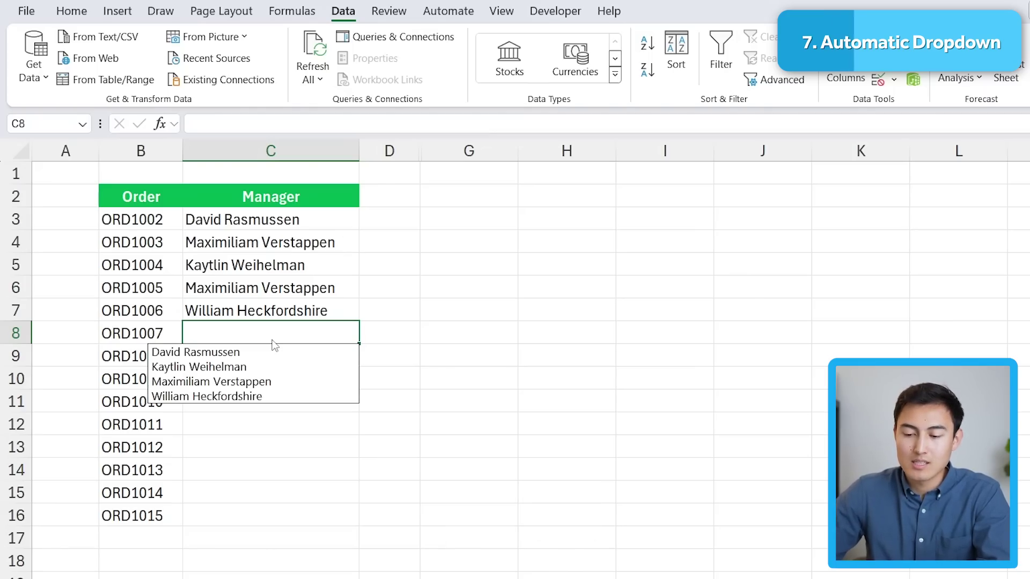
key("Down")
key("Down")
key("Up")
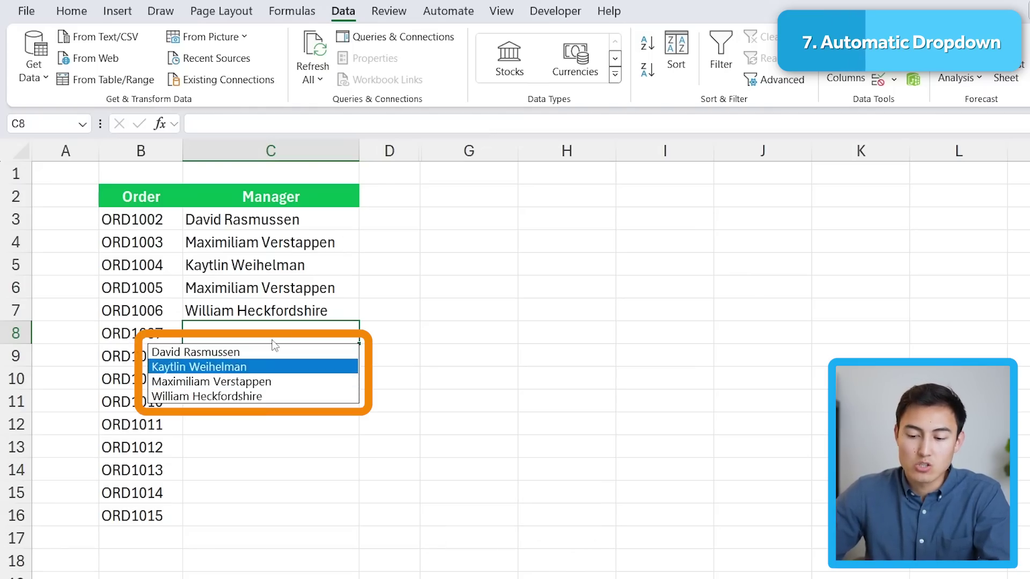
key("Up")
key("Down")
key("Down")
key("Down")
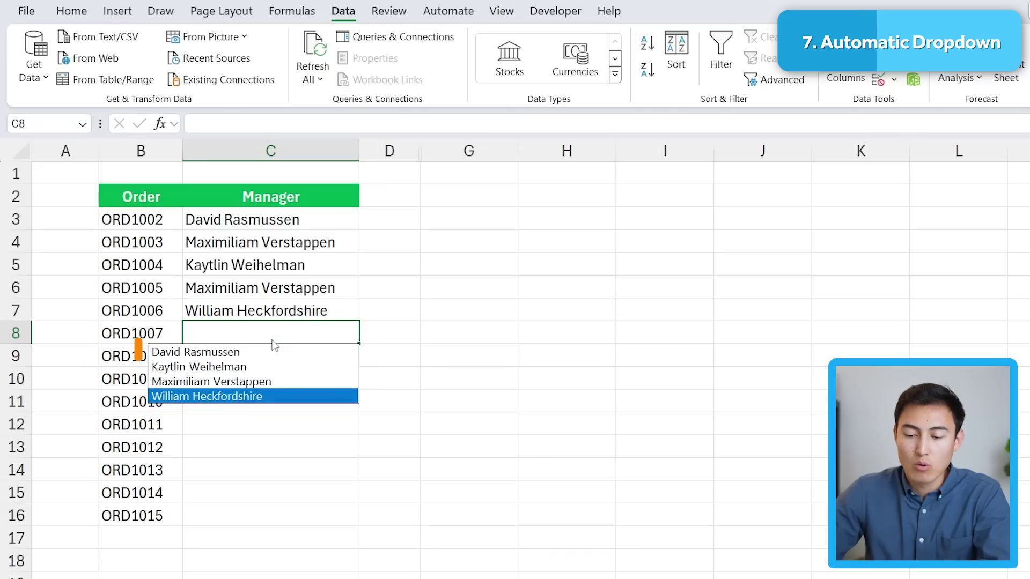
key("Return")
key("Return")
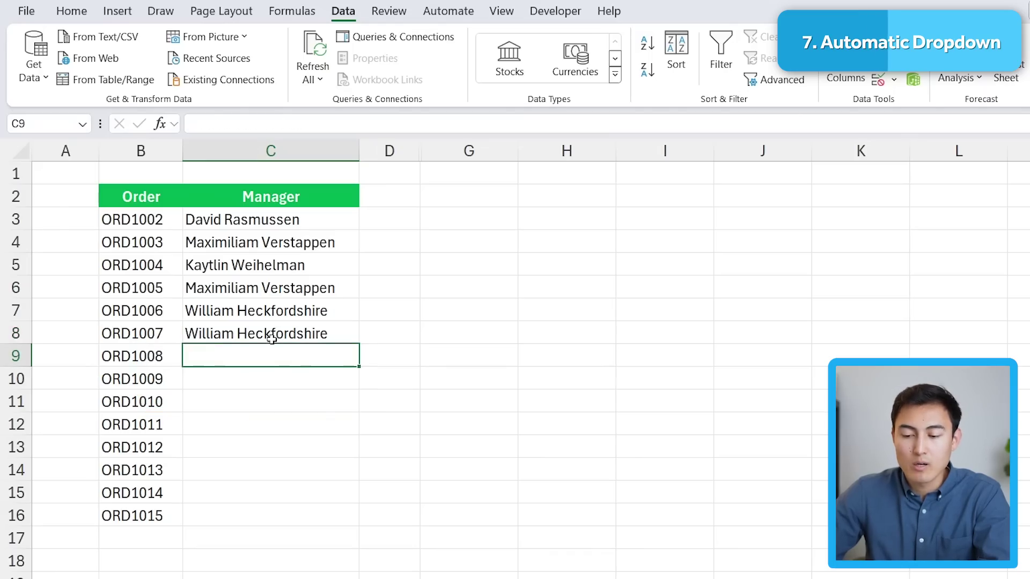
- Fill manager cell C9 with the first name in the automatic dropdown of existing entries
key("alt+Down")
key("Down")
key("Return")
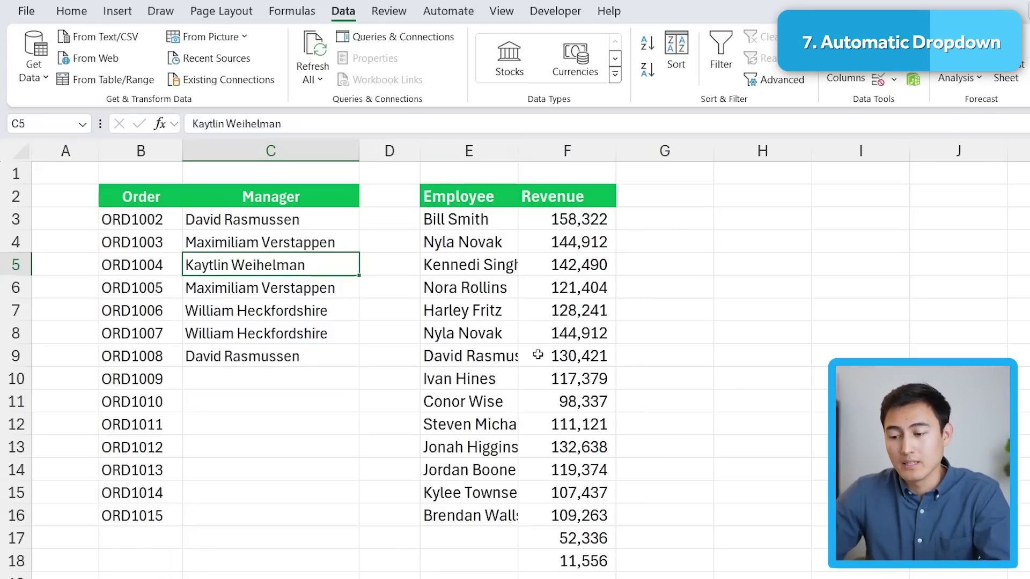
- Browse the automatic dropdown of existing entries for employee cell E17, running down the list of names
left_click(562, 346)
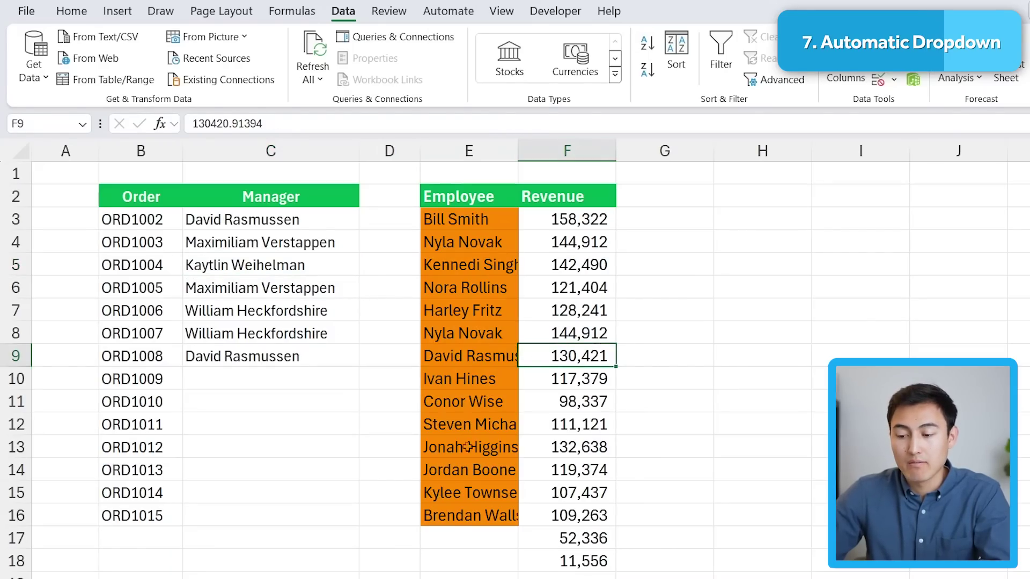
left_click(495, 532)
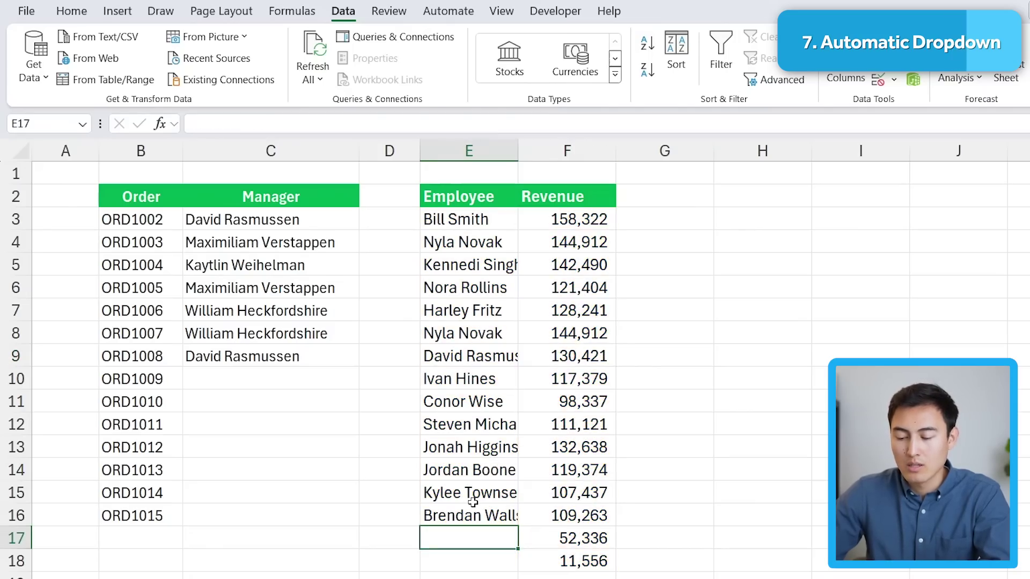
scroll(473, 503, "down", 3)
key("alt+Down")
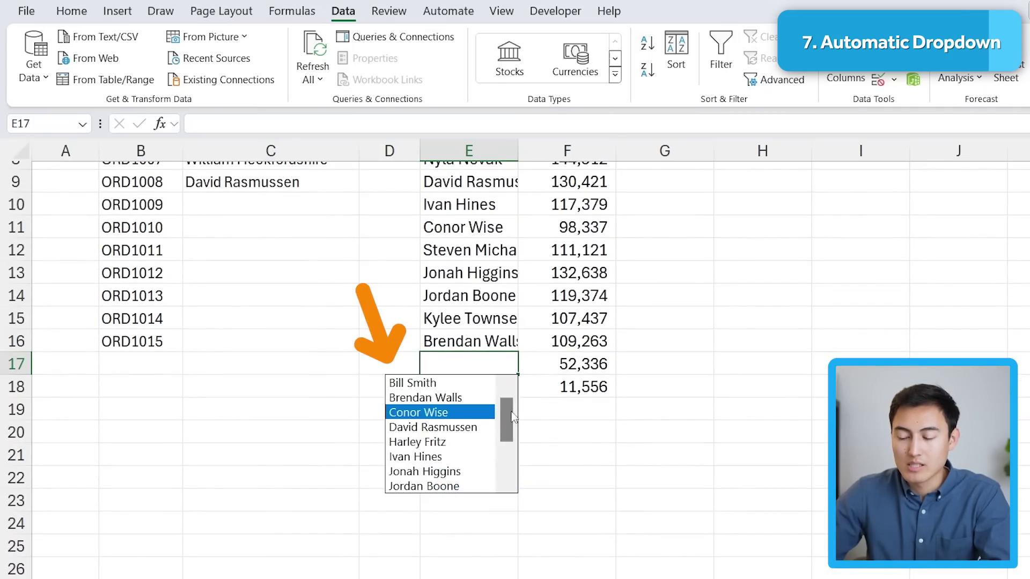
key("Down")
key("Down")
key("Down")
key("Down")
key("Down")
key("Down")
key("Down")
key("Down")
key("Down")
key("Down")
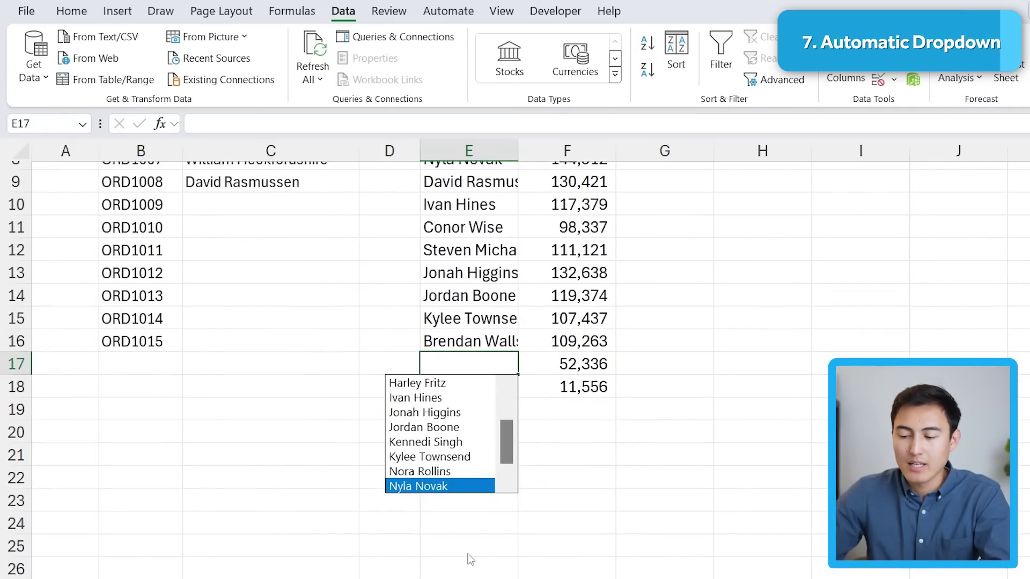
key("Up")
key("Home")
key("Down")
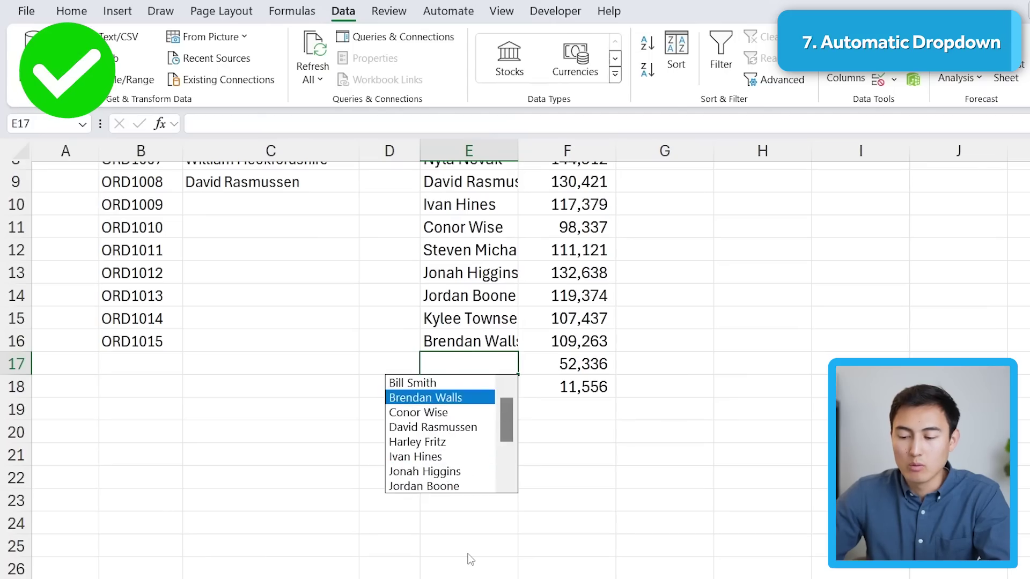
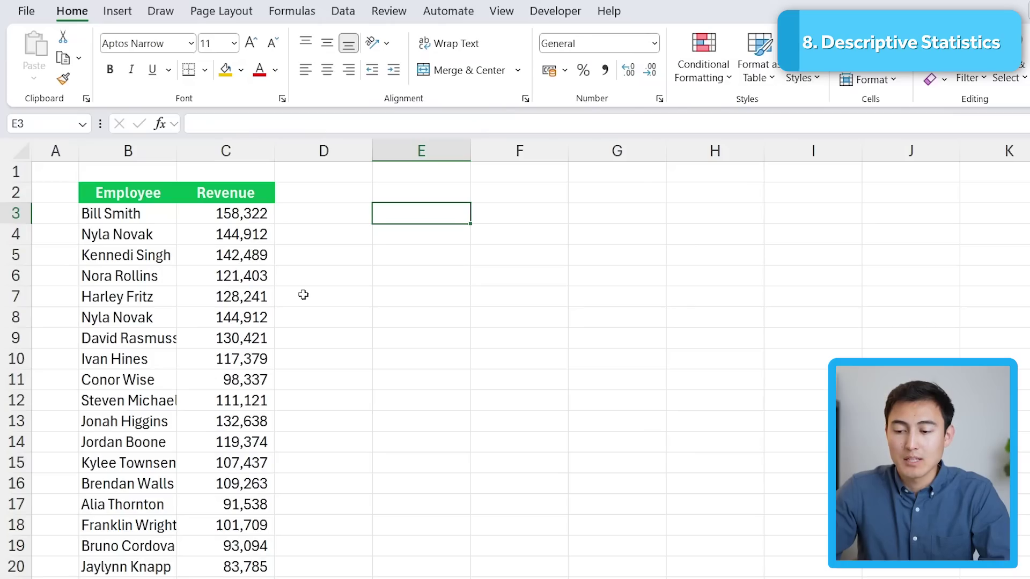
- Calculate the average of the revenue values C3:C20 in cell E3 with the AVERAGE function
type("=aver")
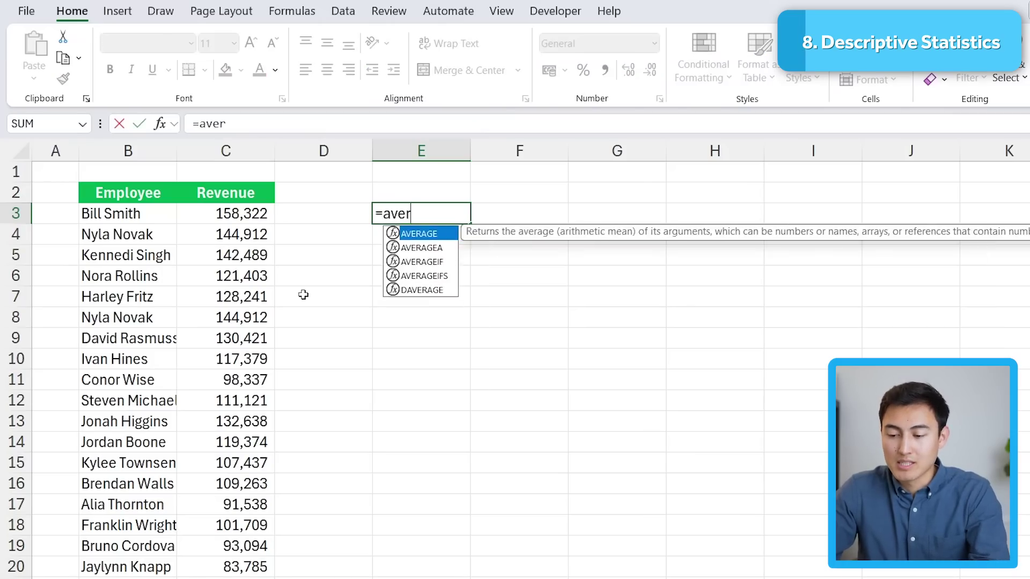
key("Tab")
key("Left")
key("Left")
key("ctrl+shift+Down")
key("Return")
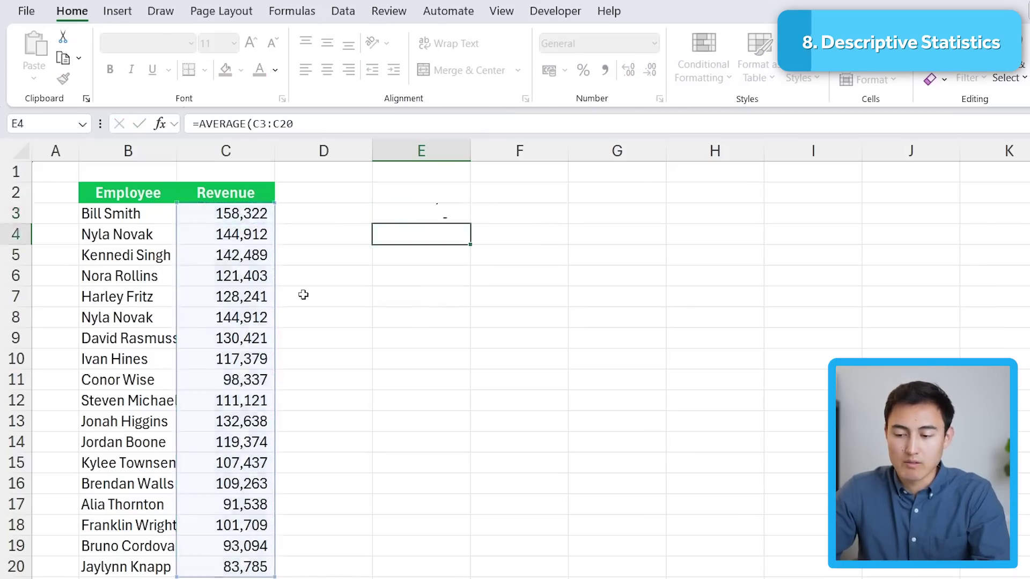
- Count the revenue values C3:C20 in cell E4 with the COUNT function
type("=")
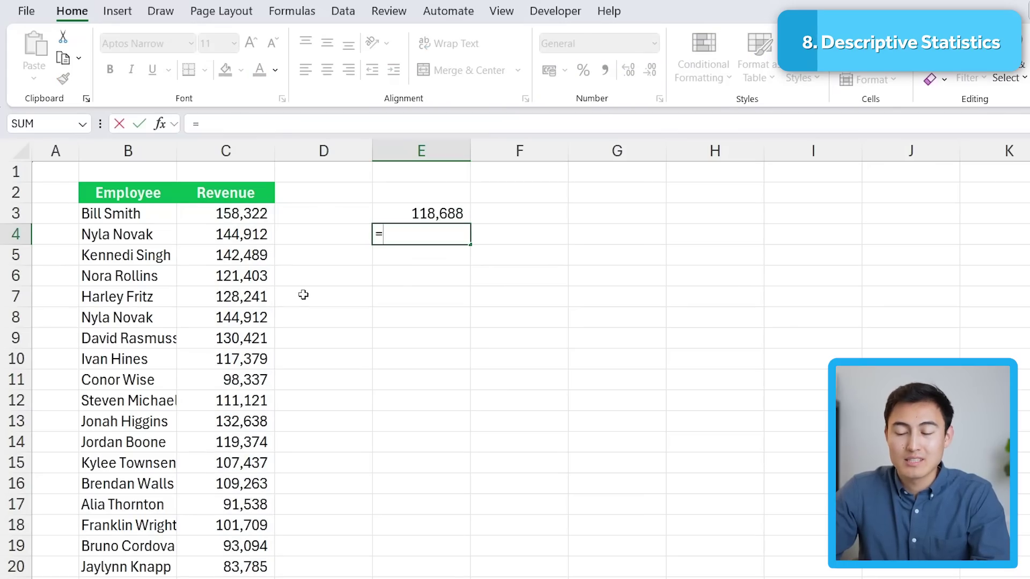
type("coun")
key("Tab")
key("Left")
key("Left")
key("Up")
key("ctrl+shift+Down")
key("Return")
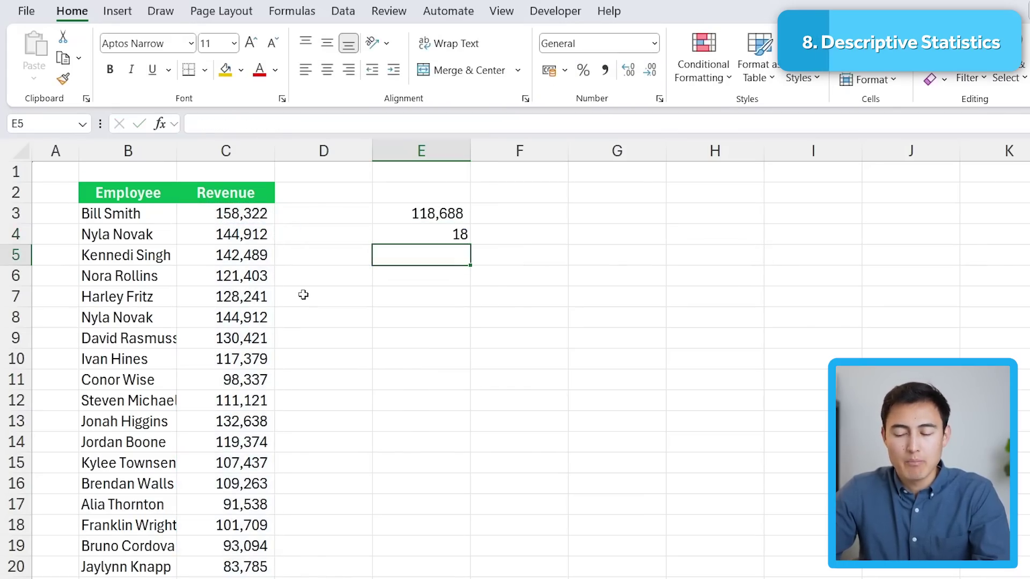
- Find the highest revenue value of C3:C20 in cell E5 with the MAX function
type("=max")
key("Tab")
key("Left")
key("Left")
key("Up")
key("Up")
key("ctrl+shift+Down")
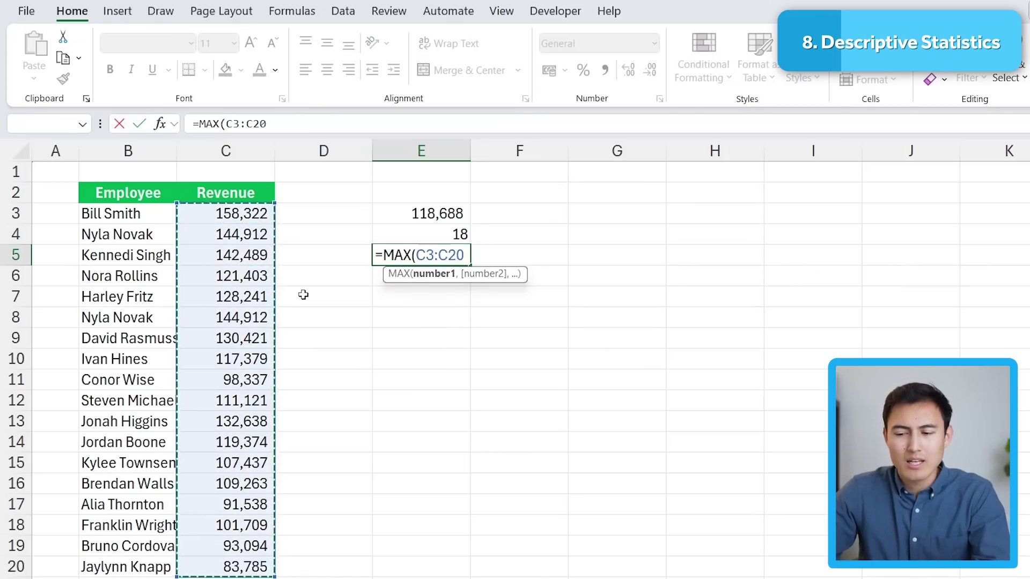
key("Return")
type("=med")
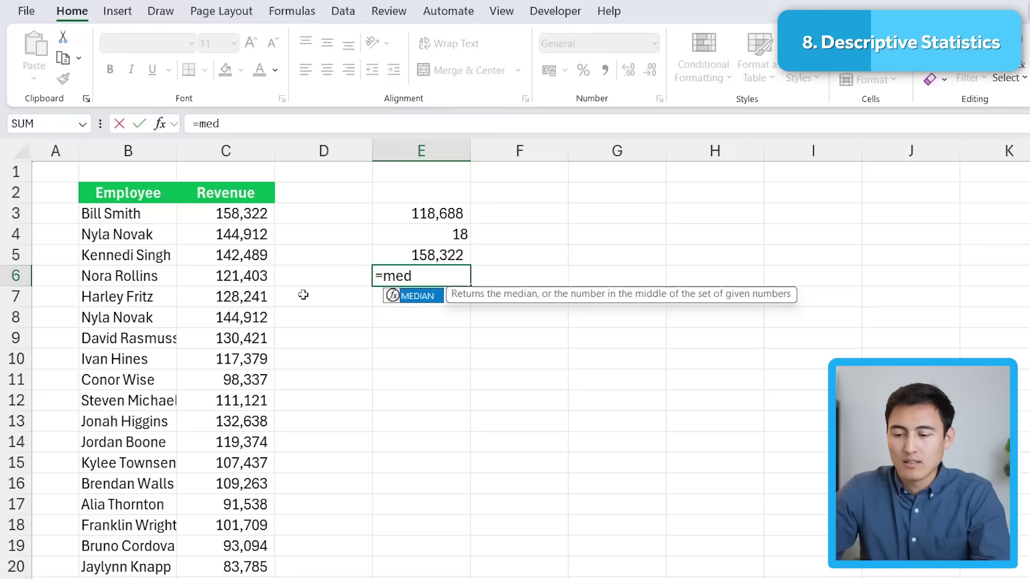
key("Escape")
key("Escape")
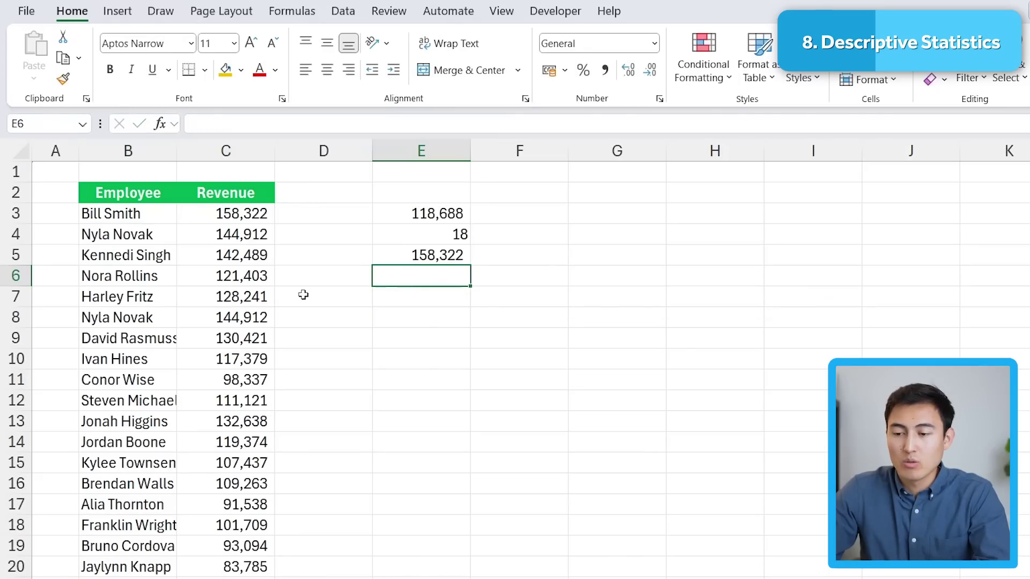
- Start a Descriptive Statistics data analysis with the revenue values C3:C20 as its input range
left_click(342, 11)
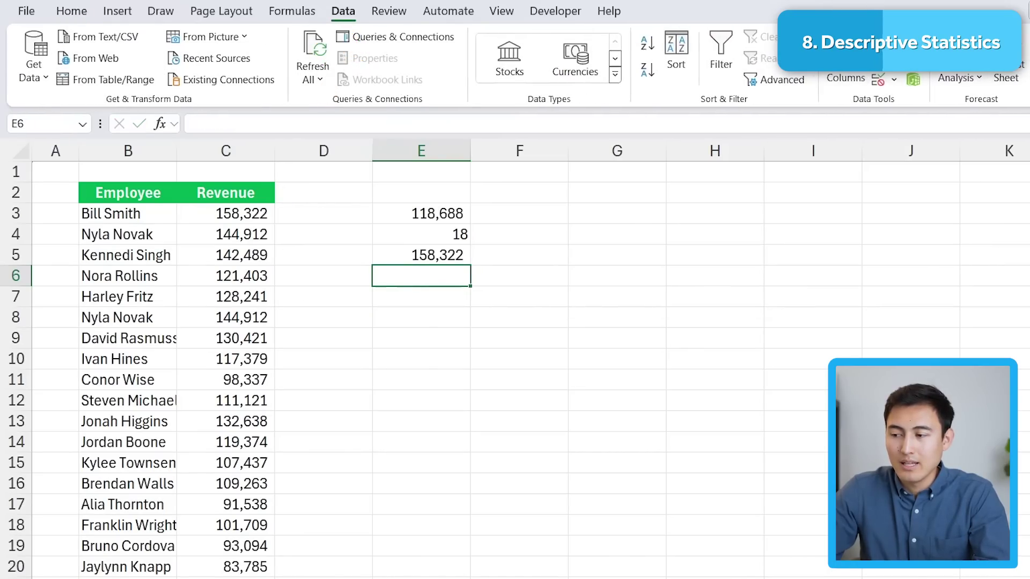
left_click(935, 38)
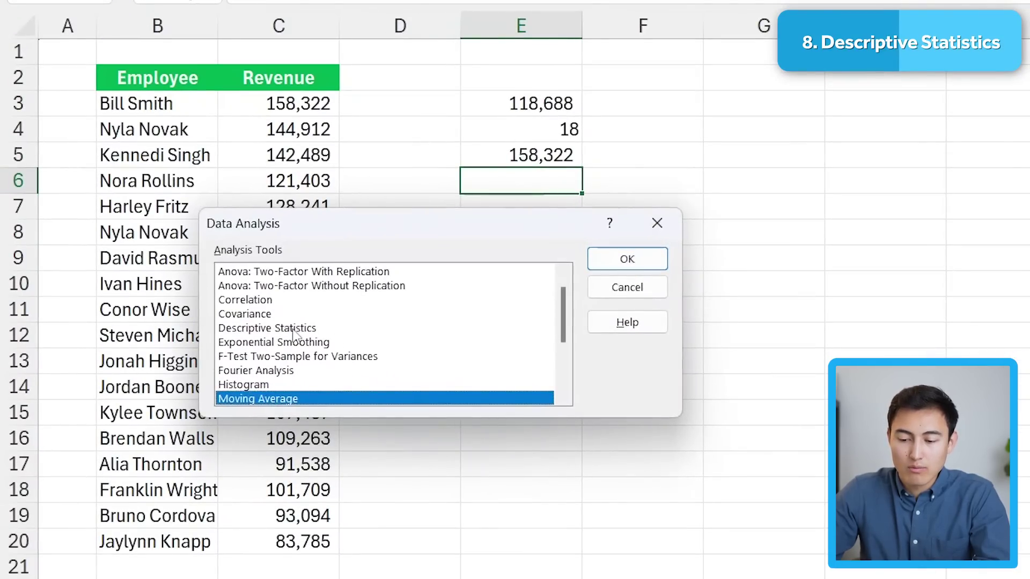
left_click(294, 328)
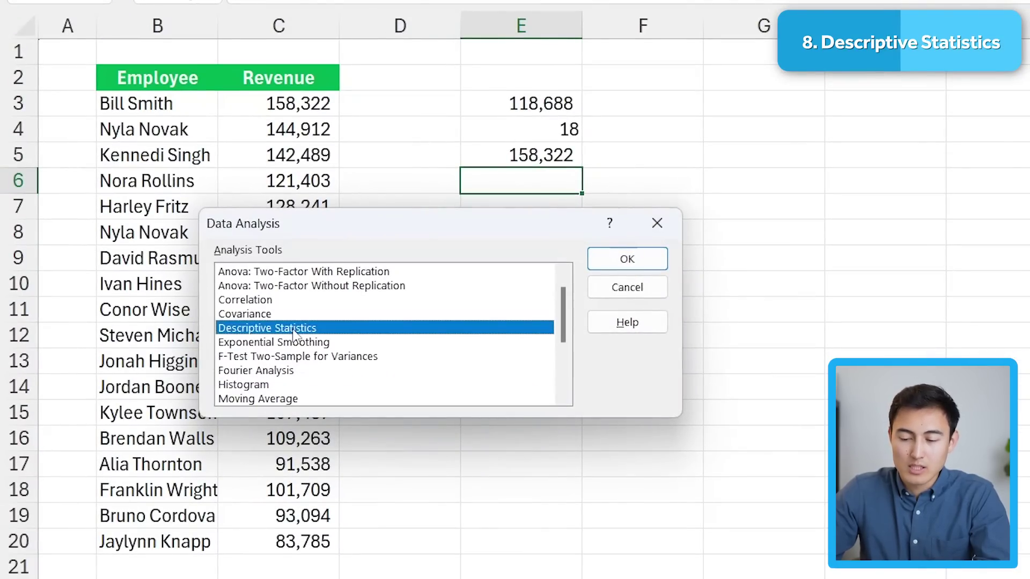
left_click(640, 266)
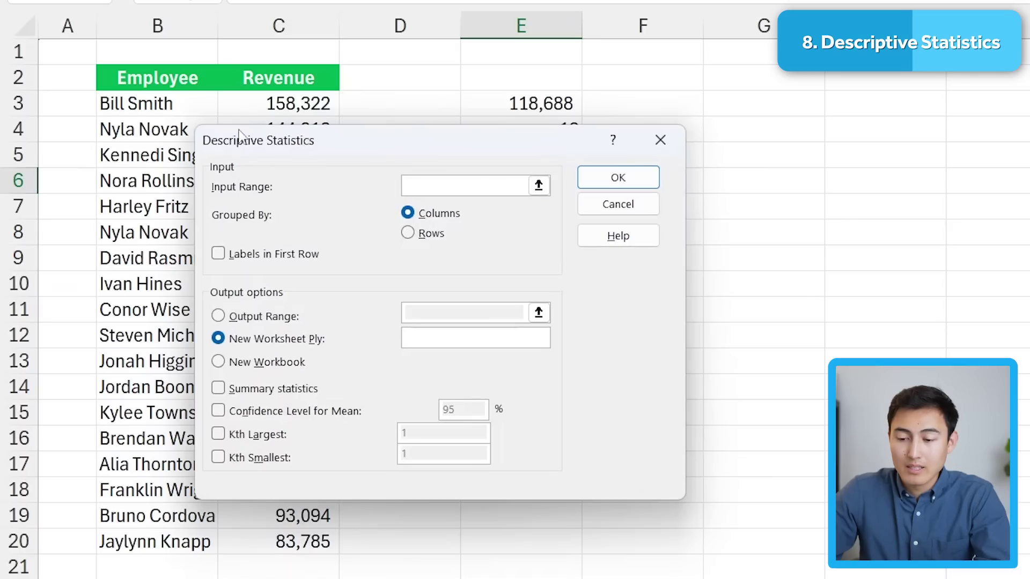
left_click(272, 100)
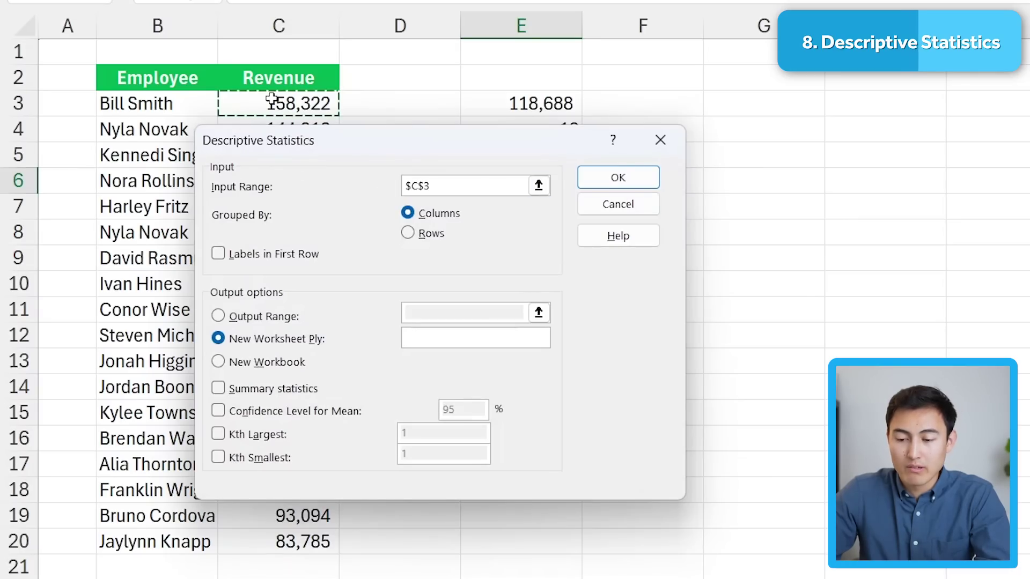
key("ctrl+shift+Down")
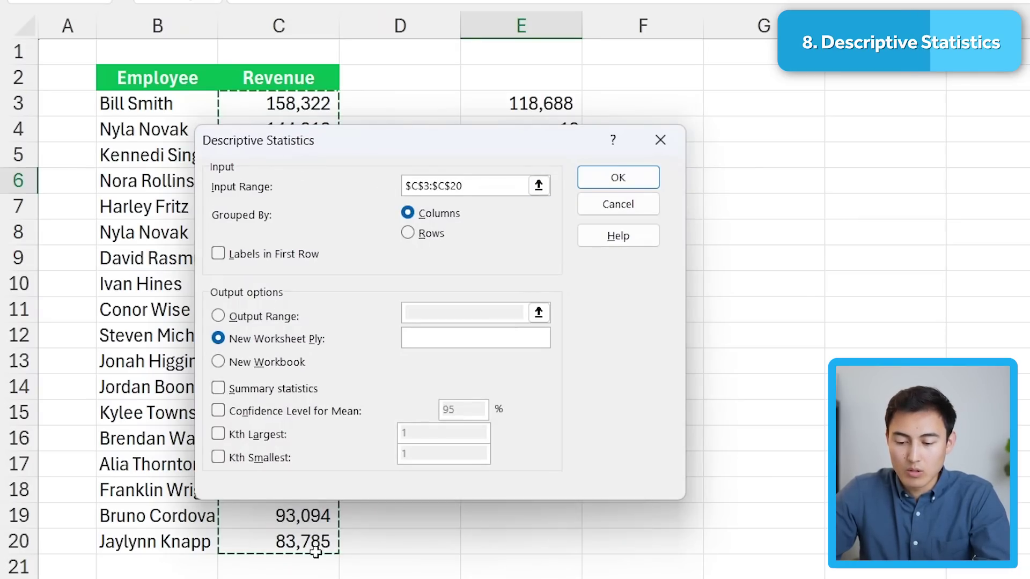
- Enable summary statistics, set the output range to cell G3 and run the Descriptive Statistics analysis
left_click(262, 393)
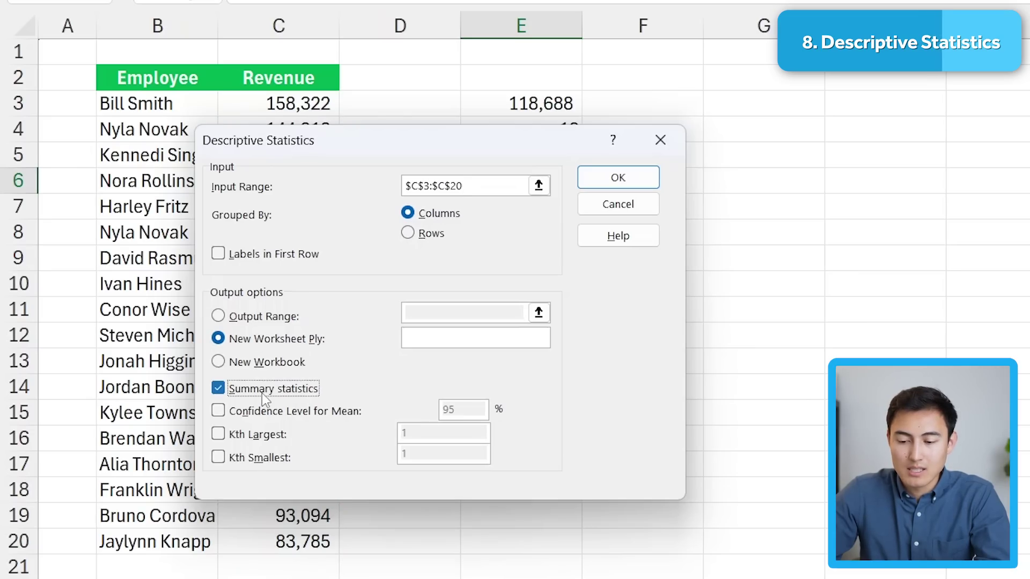
left_click(249, 317)
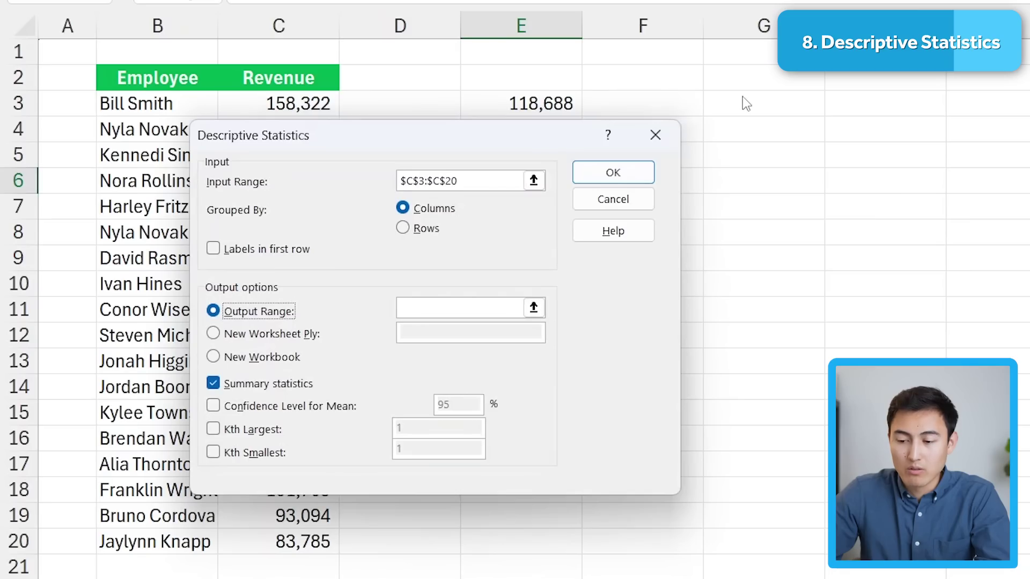
left_click(533, 308)
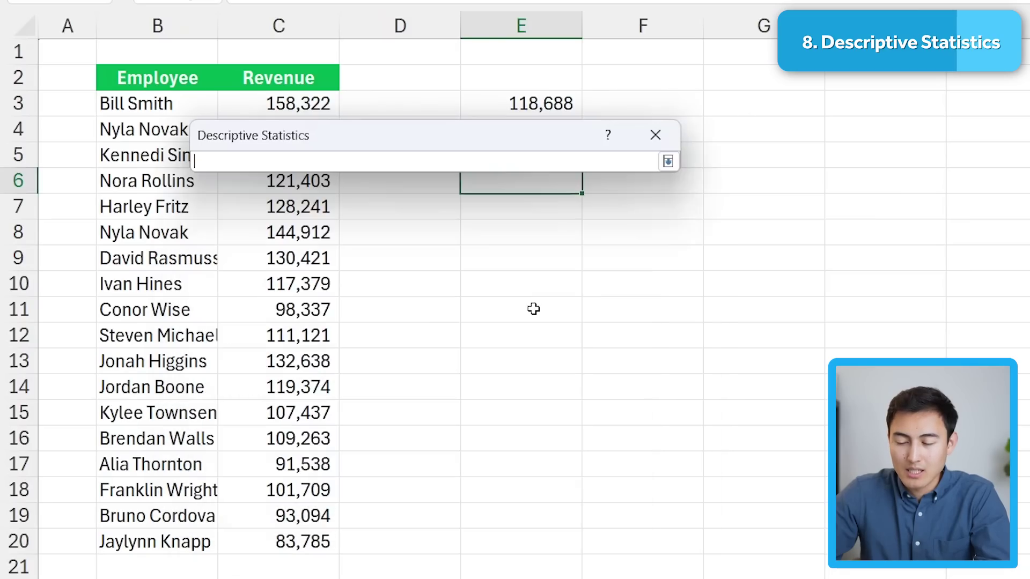
left_click(774, 103)
left_click(668, 161)
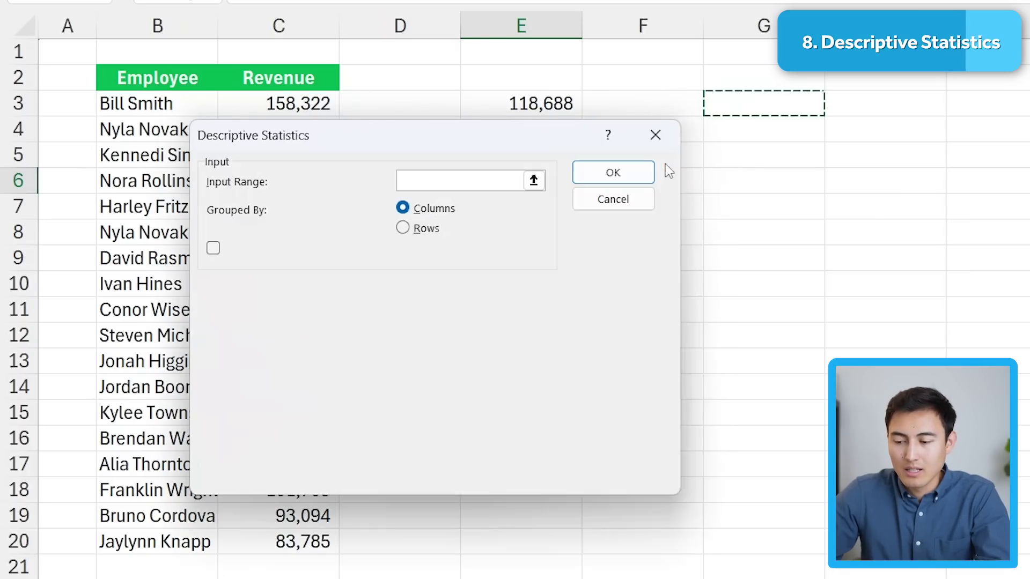
left_click(604, 179)
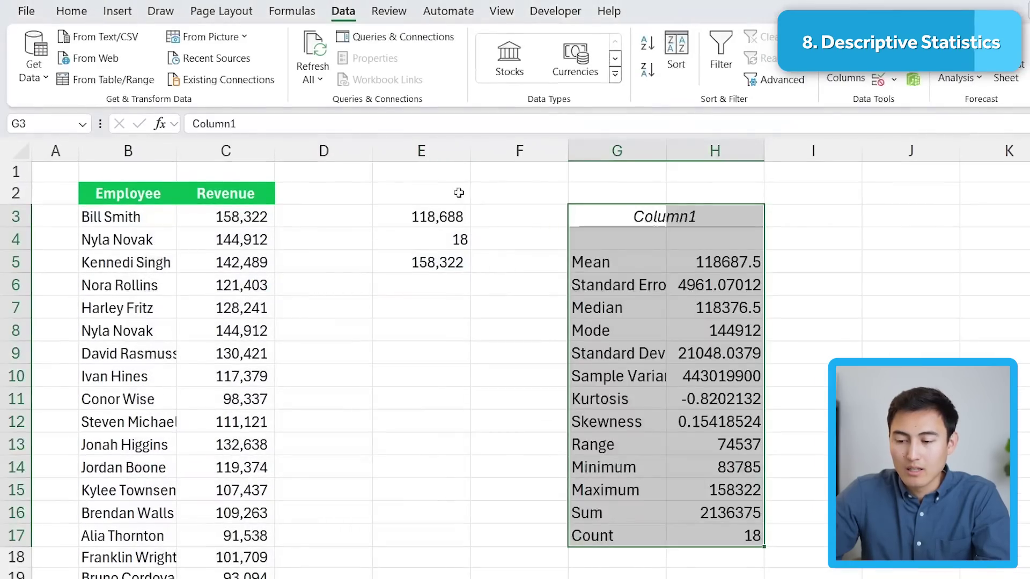
- Delete the two columns E and F before the statistics table and autofit its label column
left_click(421, 151)
key("ctrl+minus")
key("ctrl+minus")
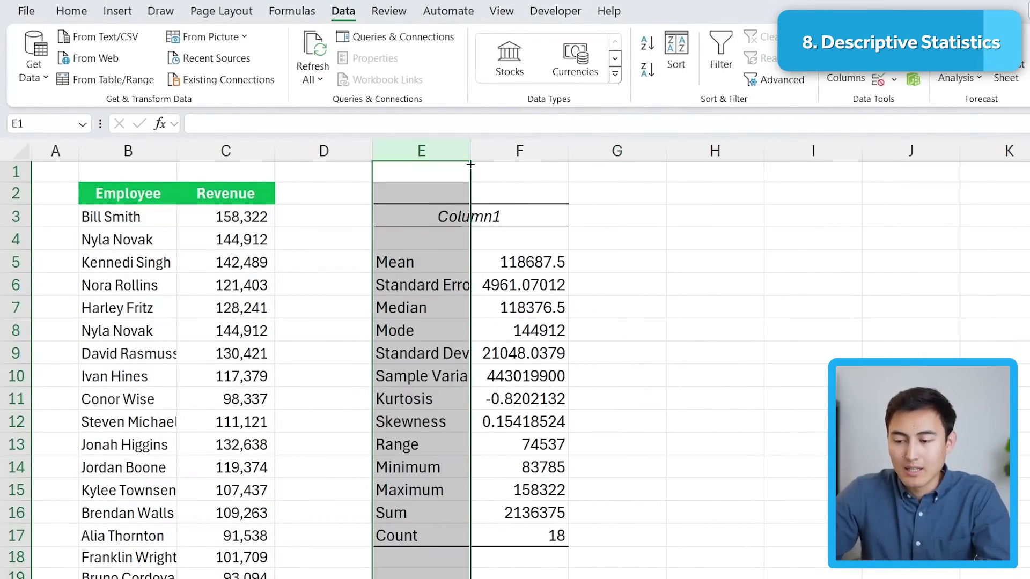
double_click(469, 149)
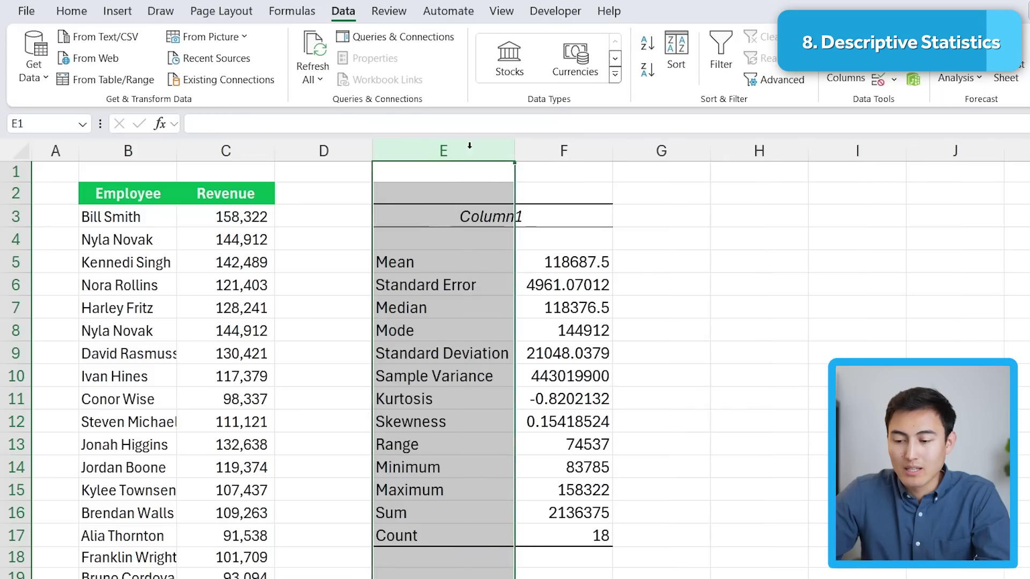
left_click(549, 277)
key("Up")
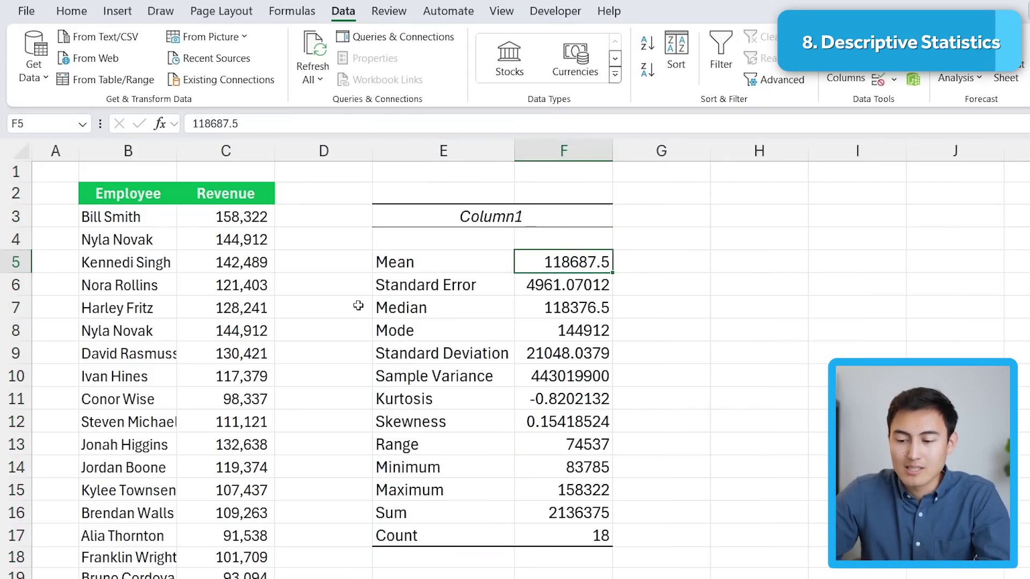
- Delete the Sample Variance, Kurtosis and Skewness cells E10:F12 from the statistics table, shifting the cells up
left_click(395, 381)
left_click_drag(395, 381, 600, 427)
key("ctrl+minus")
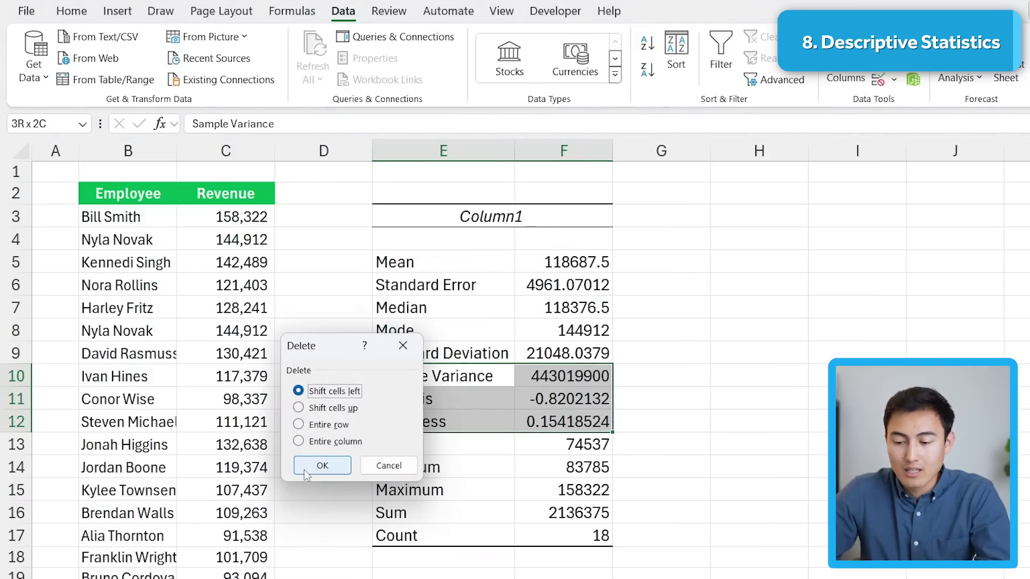
key("Down")
left_click(337, 472)
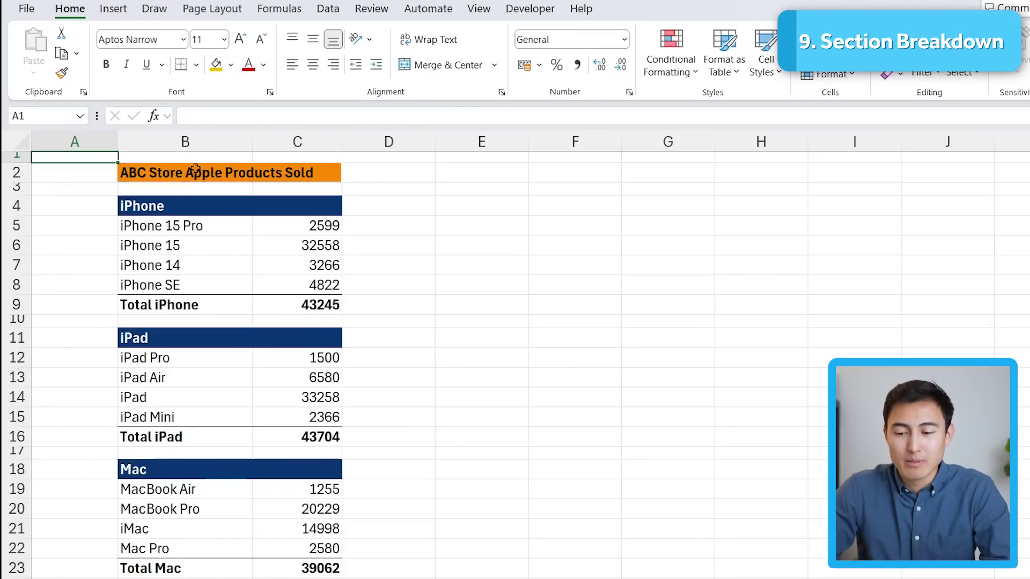
- Examine the product sales sheet's title, its iPhone, iPad and Mac section headers, and the iPhone product rows
left_click(182, 173)
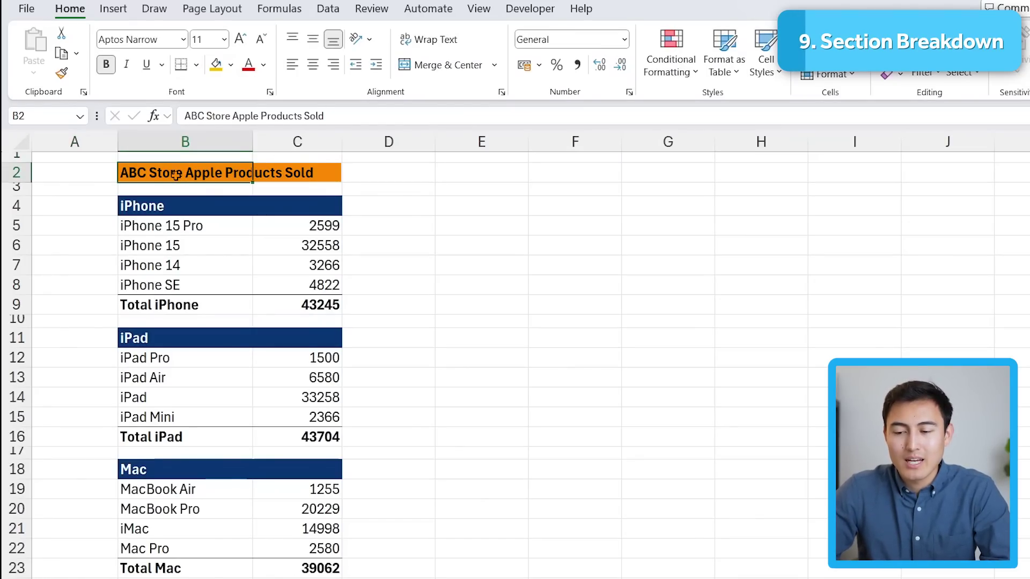
key("Right")
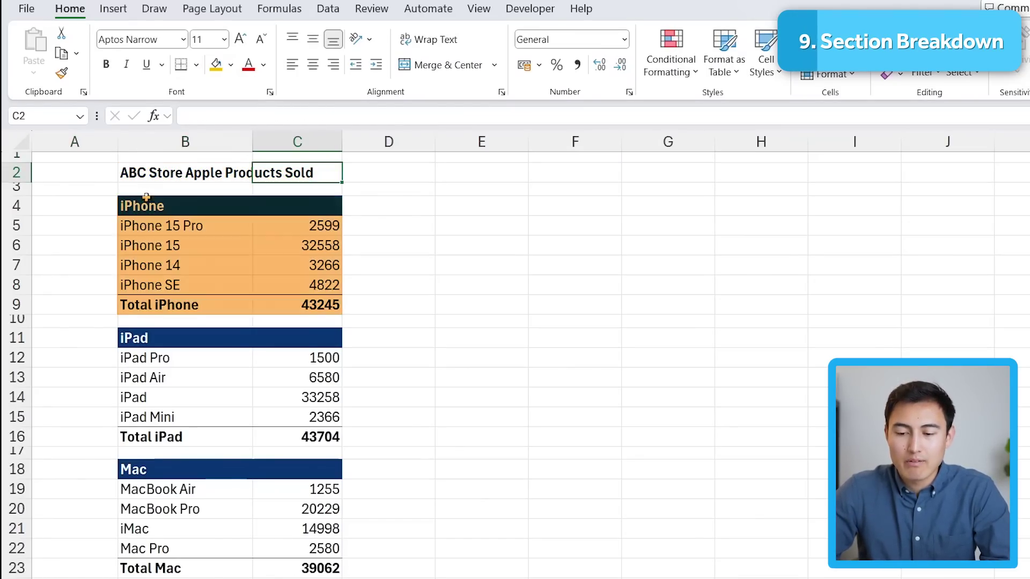
left_click(172, 212)
left_click(177, 338)
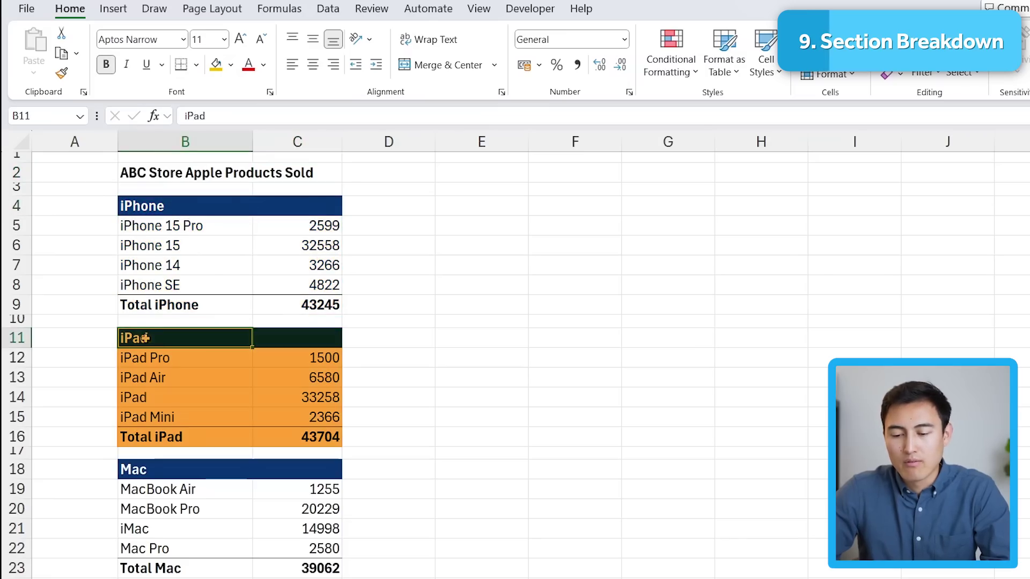
left_click(155, 469)
left_click_drag(151, 225, 272, 284)
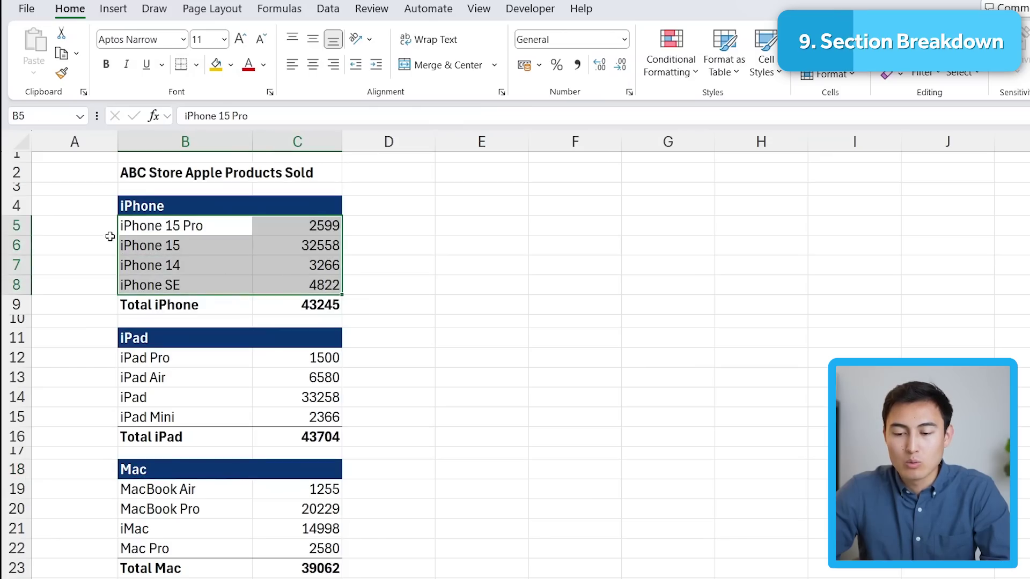
left_click(236, 304)
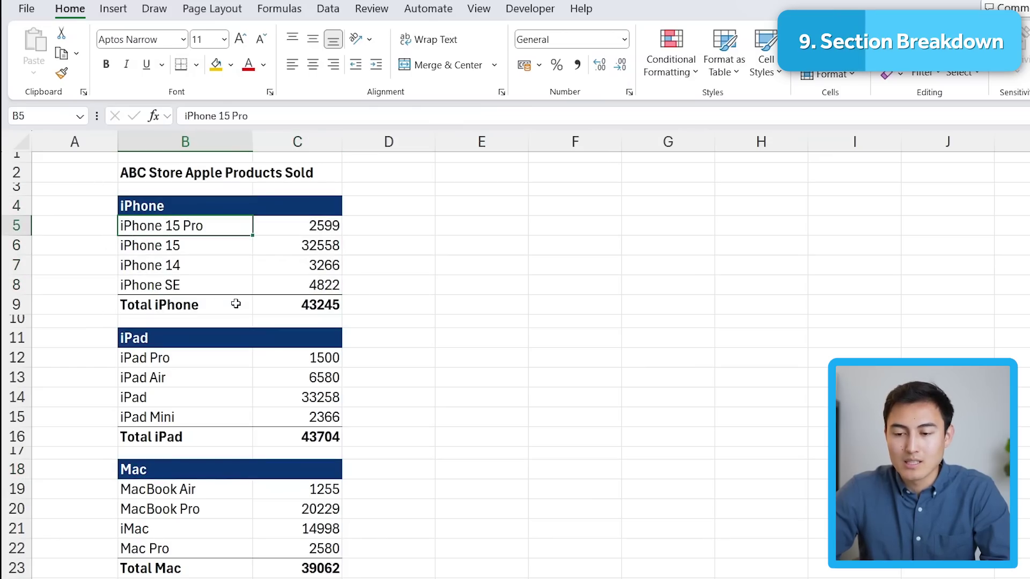
- Apply Auto Outline to the product sales sheet to group the iPhone, iPad and Mac rows under their totals
left_click(337, 14)
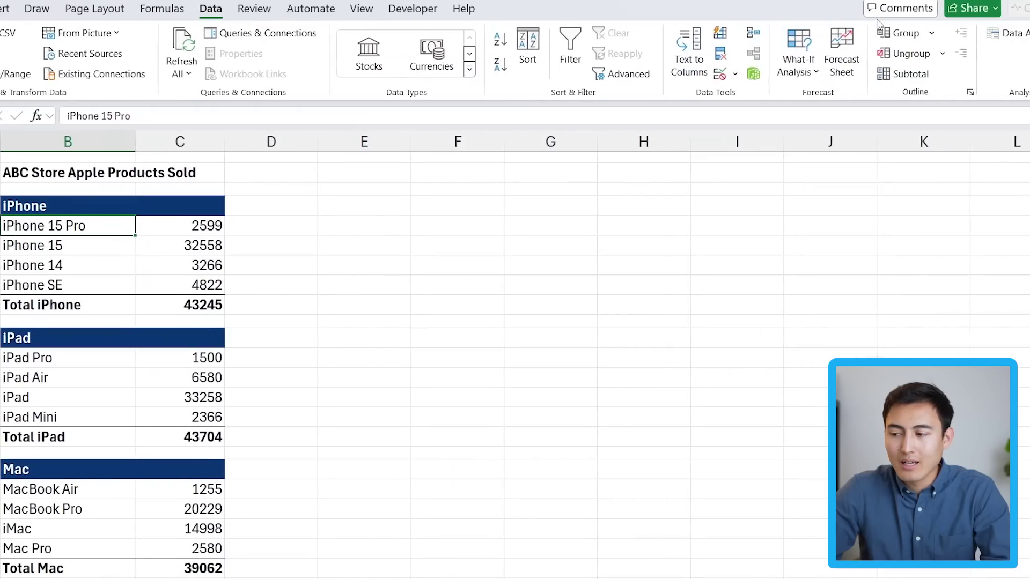
left_click(932, 36)
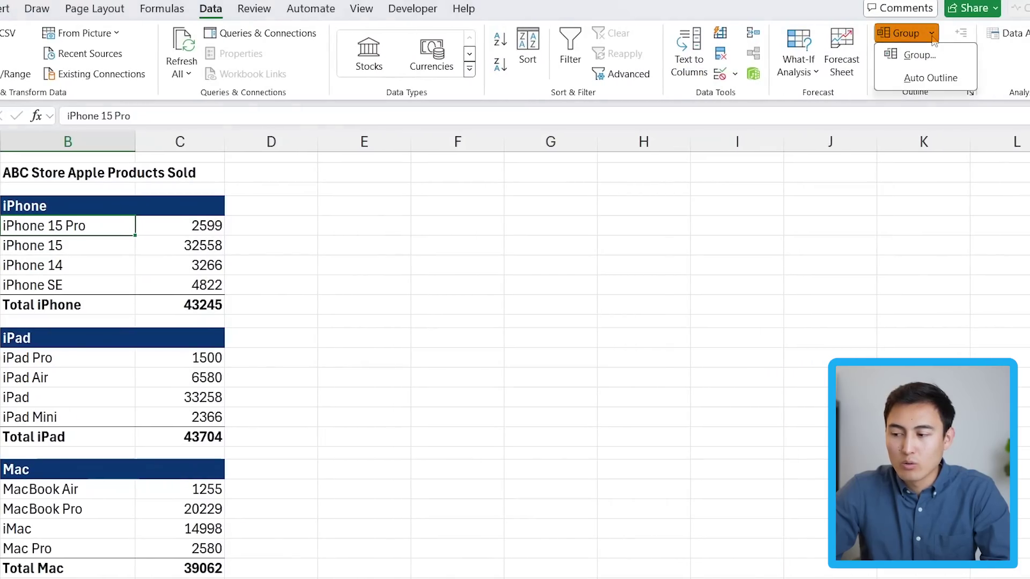
left_click(937, 80)
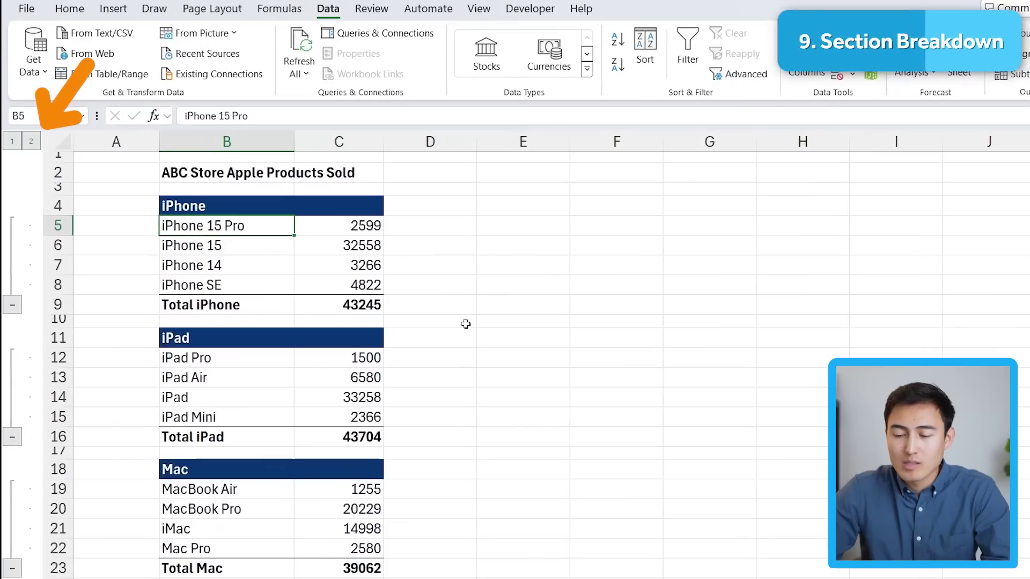
- Collapse the outline to the iPhone, iPad and Mac section totals and expand it back to all product rows
left_click(260, 287)
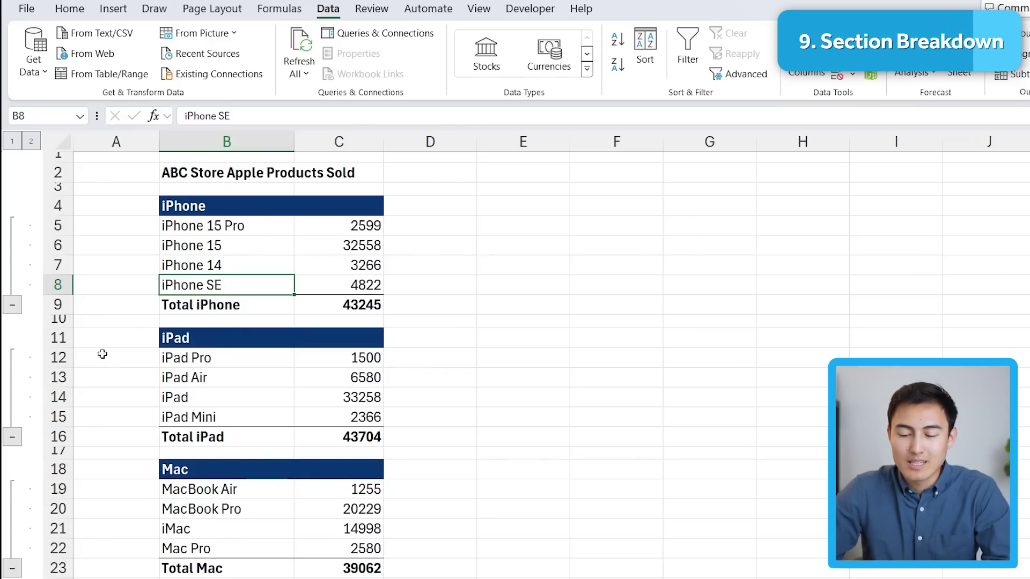
left_click(13, 142)
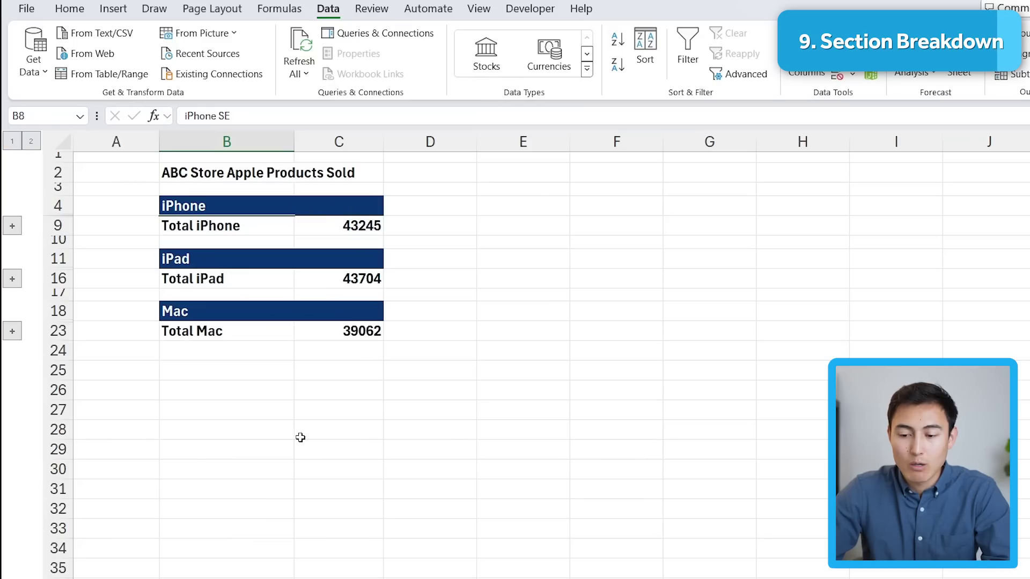
left_click(31, 142)
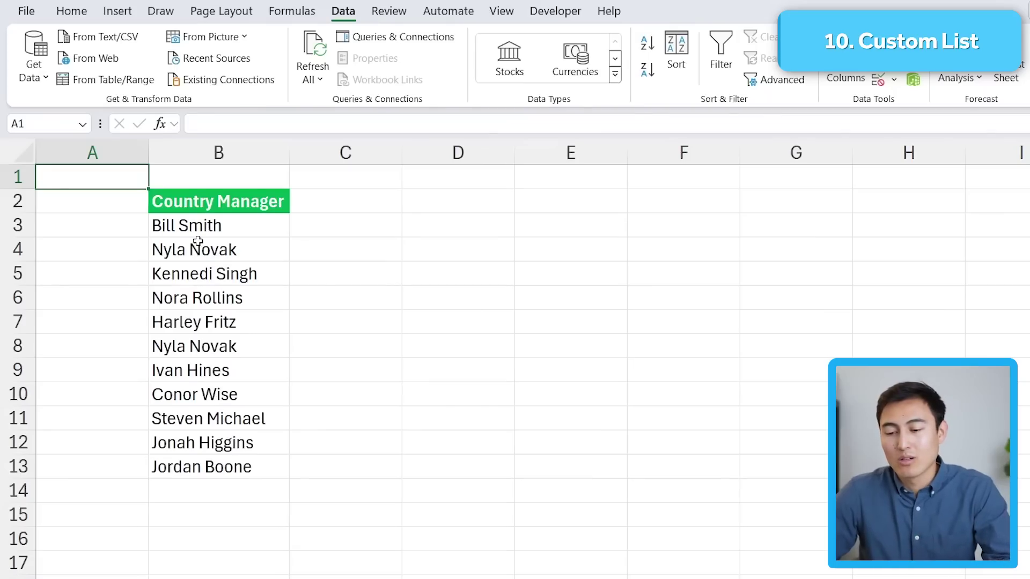
- Open the Custom Lists editor from Excel's advanced options, with the Country Manager sheet as the active sheet
left_click(241, 249)
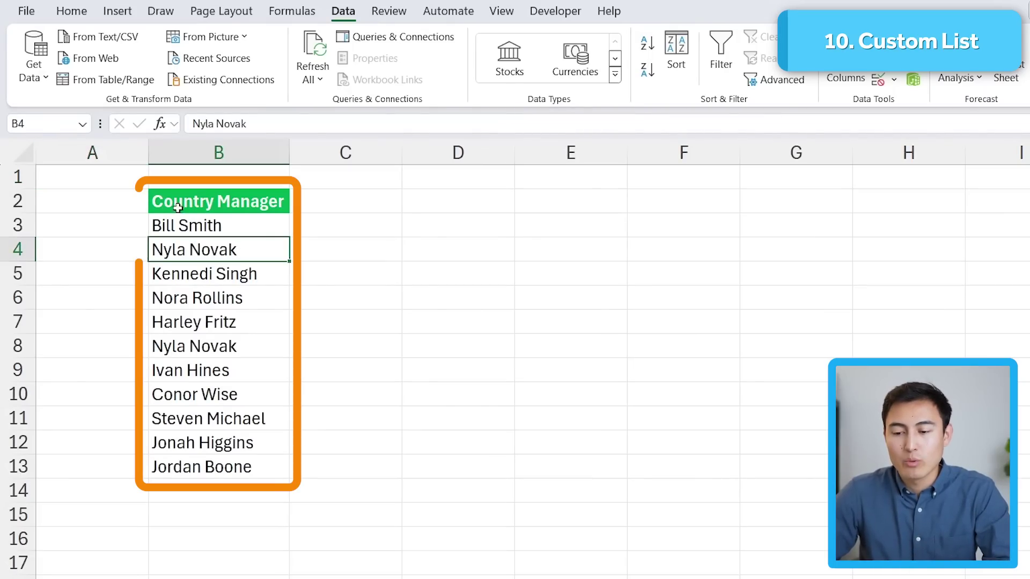
key("Up")
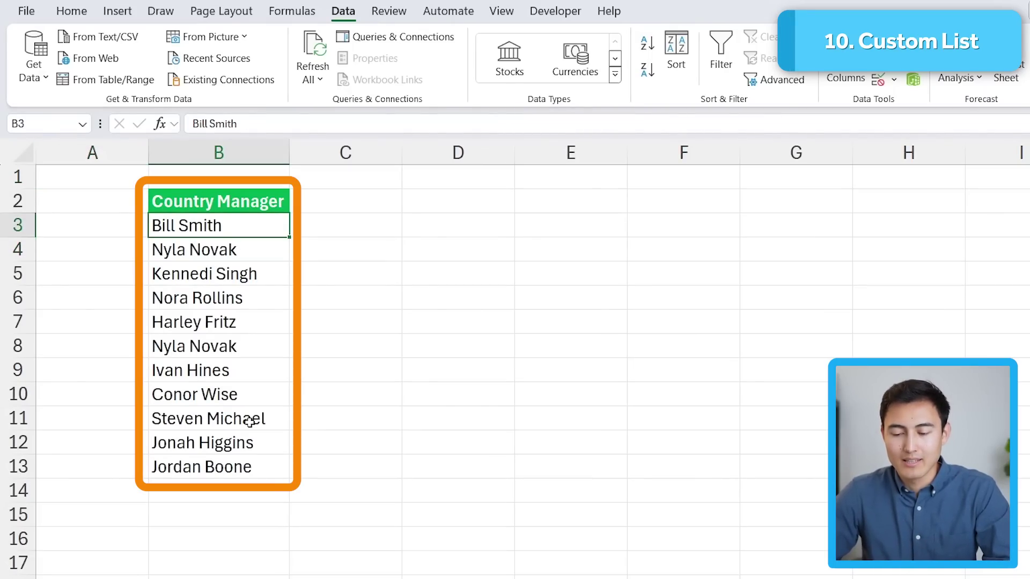
left_click(83, 14)
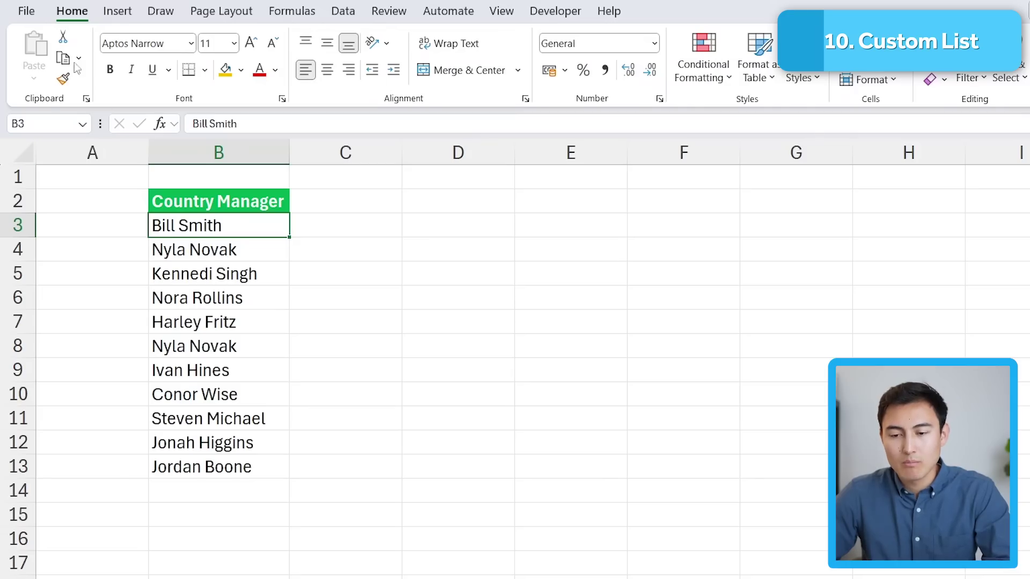
left_click(25, 10)
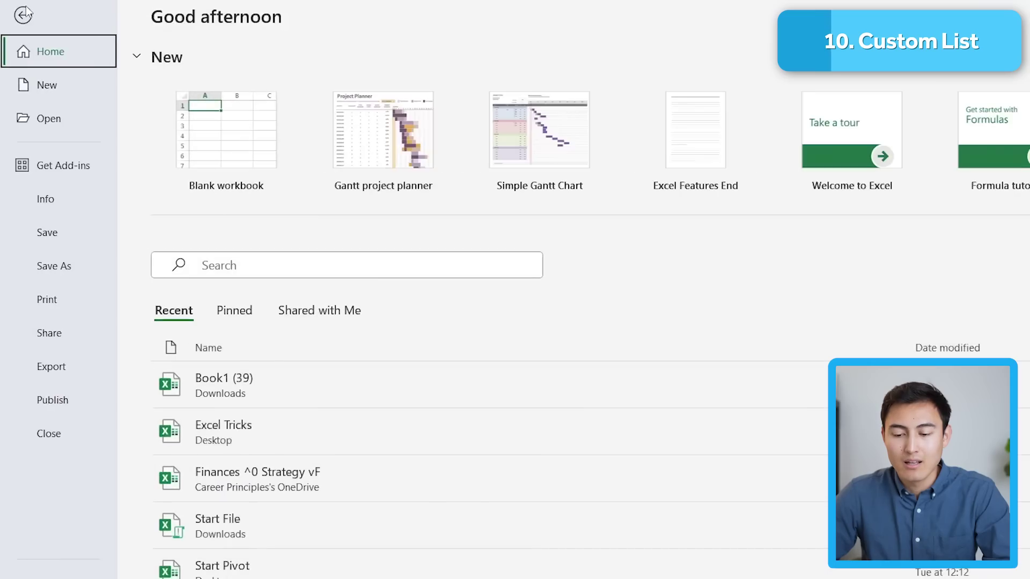
scroll(74, 546, "down", 3)
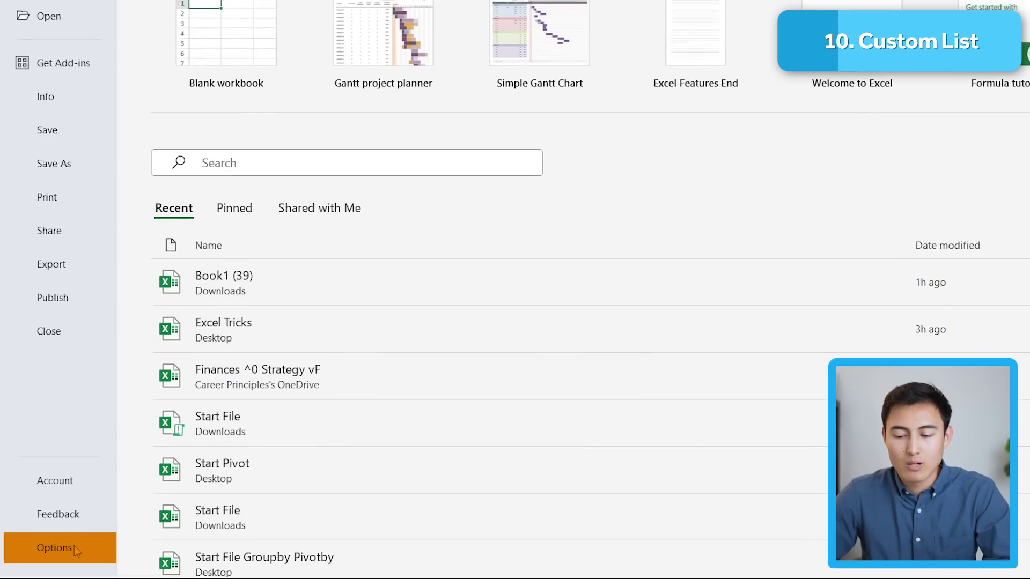
left_click(74, 545)
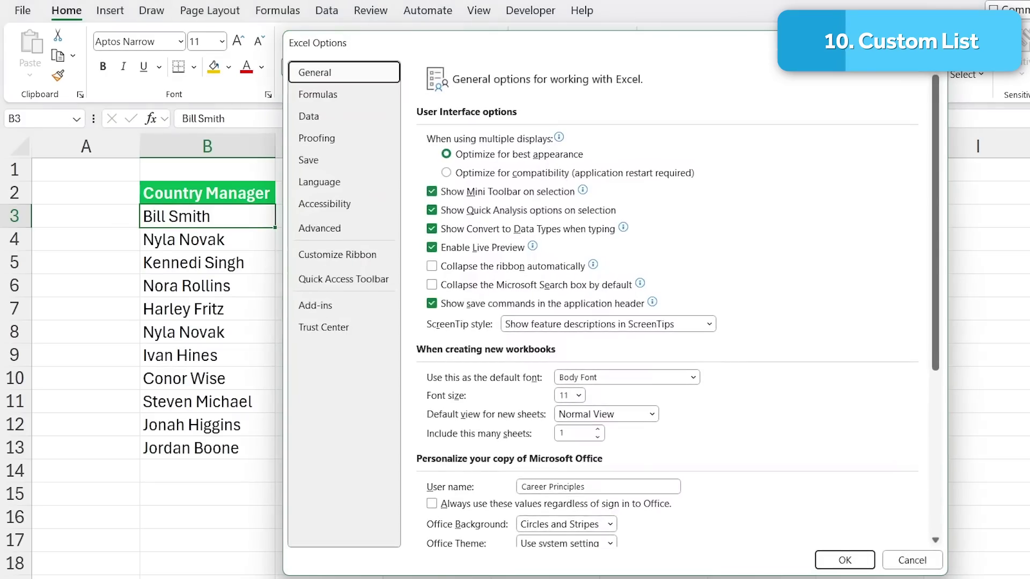
left_click(332, 232)
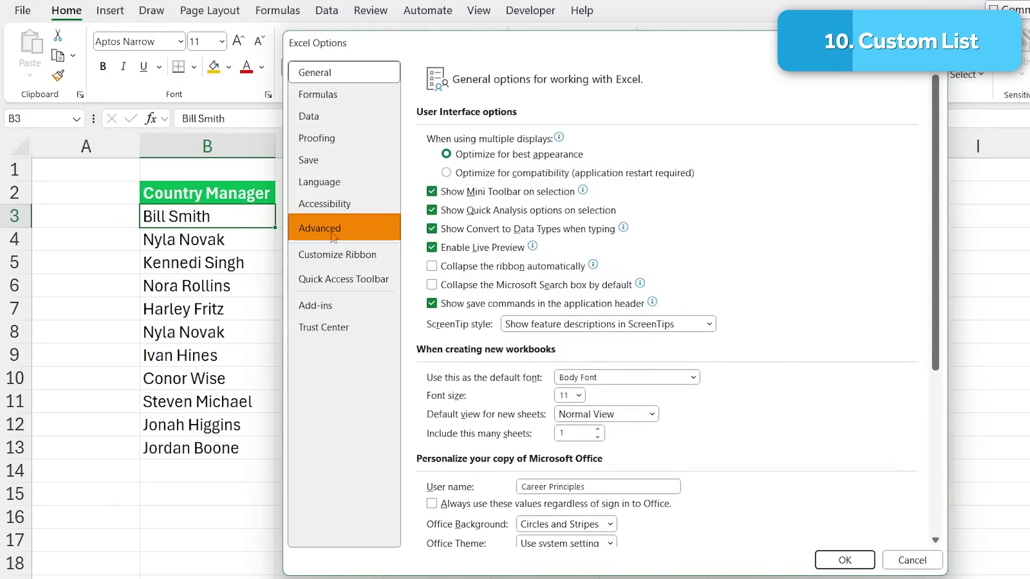
scroll(657, 223, "down", 20)
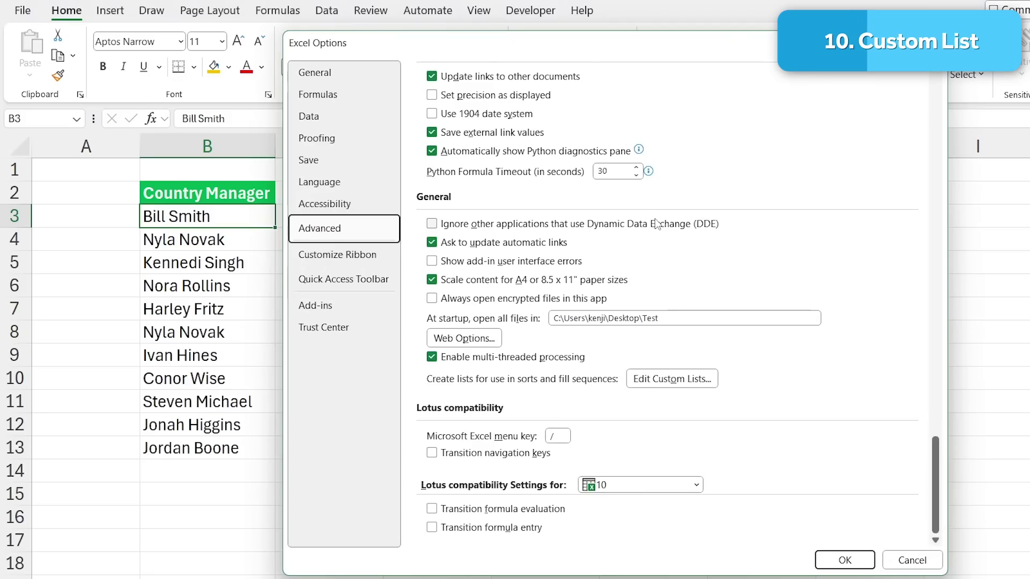
left_click(680, 387)
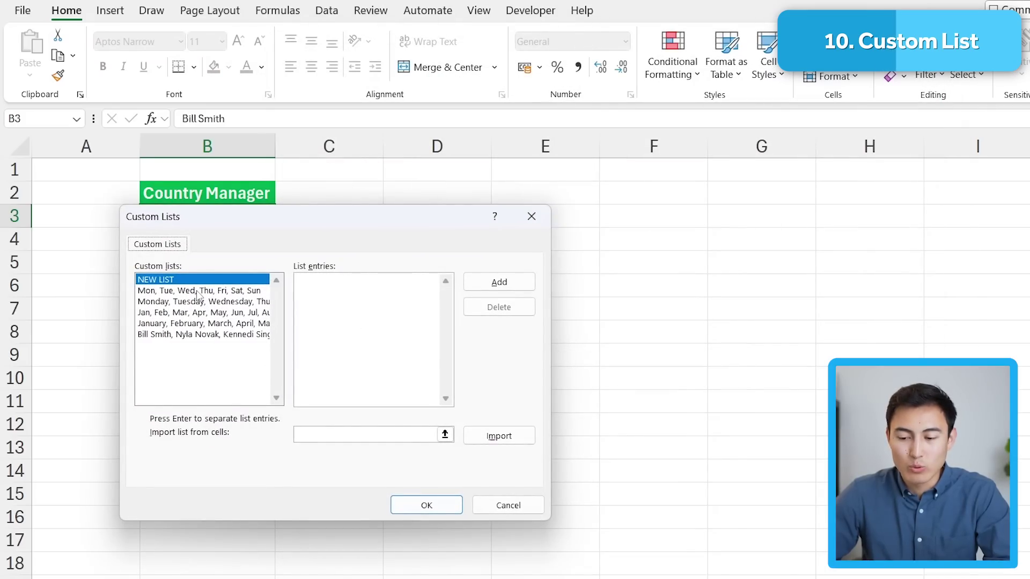
- Import the country manager names in cells B3:B13 as a custom list and accept the options
left_click(445, 434)
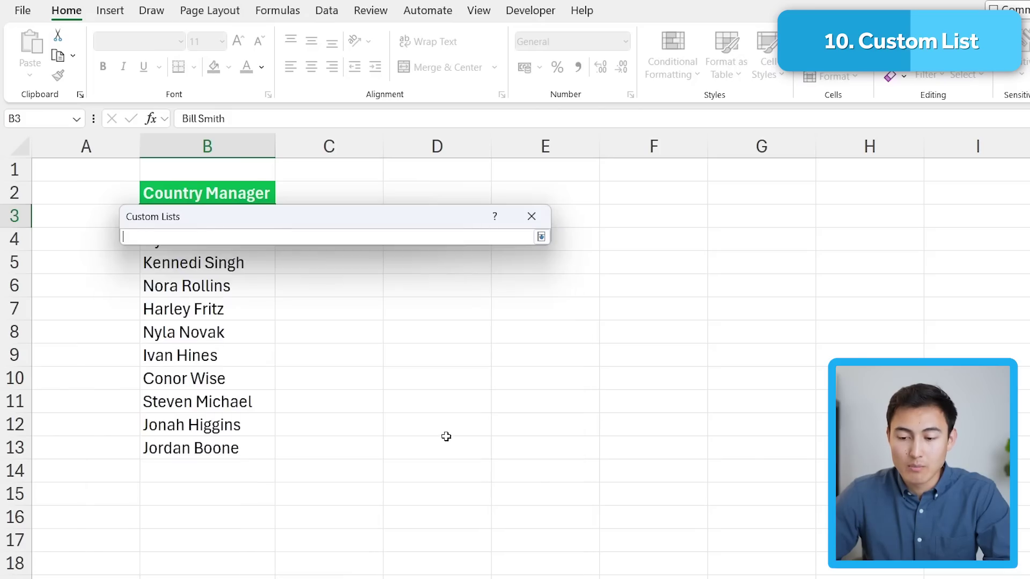
left_click(179, 317)
key("Up")
key("Up")
key("Up")
key("Up")
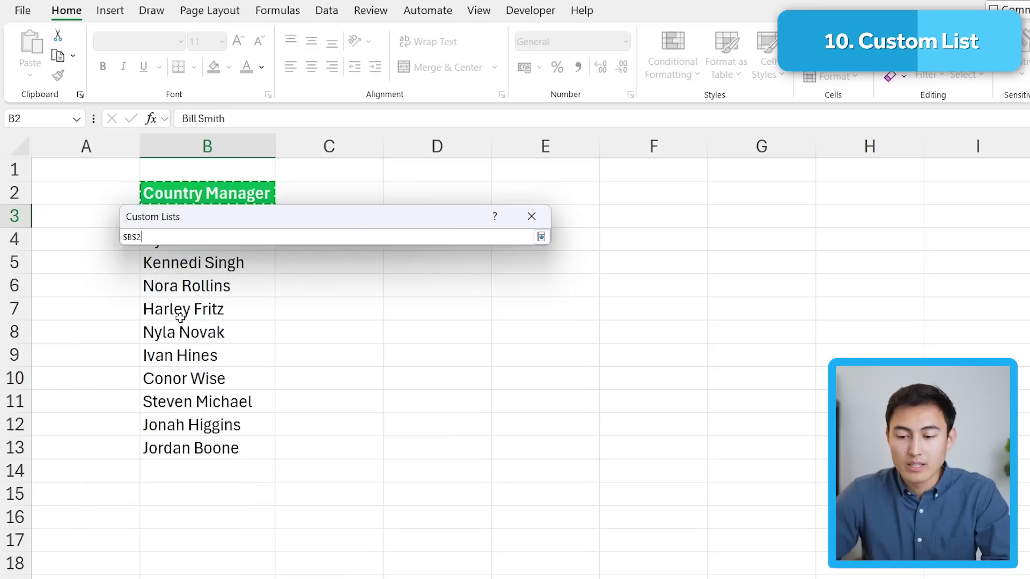
key("ctrl+shift+Down")
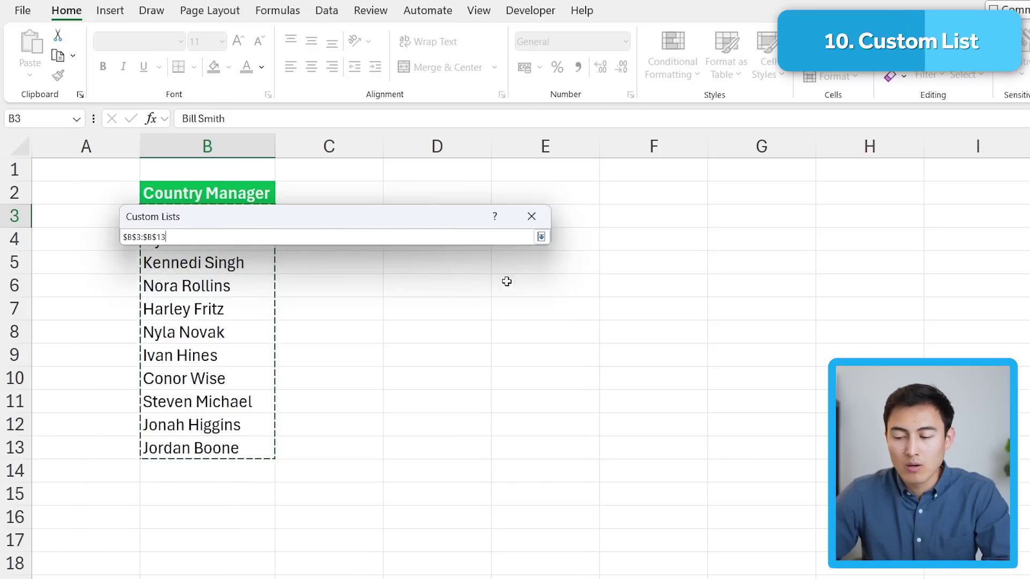
left_click(542, 236)
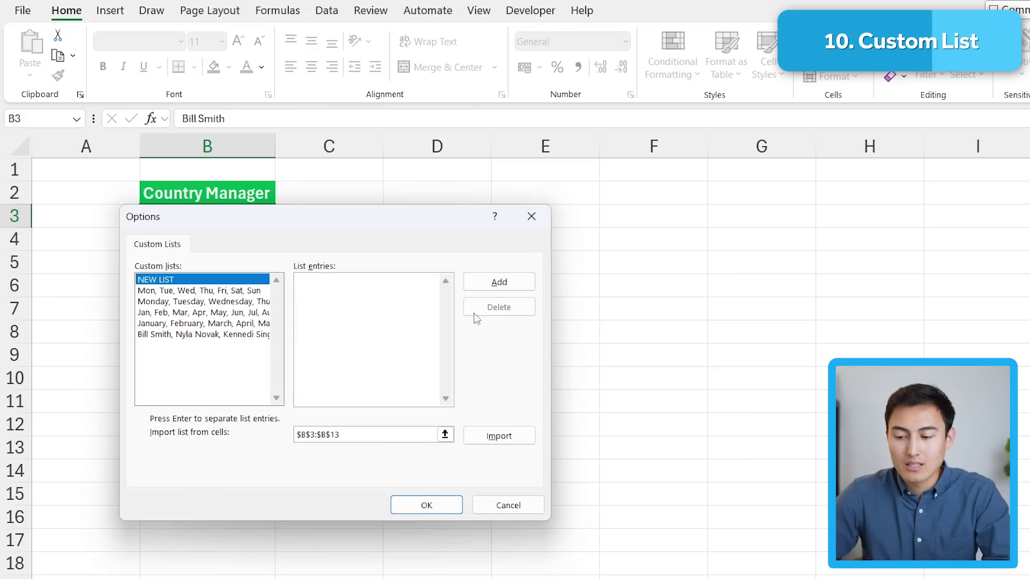
left_click(503, 436)
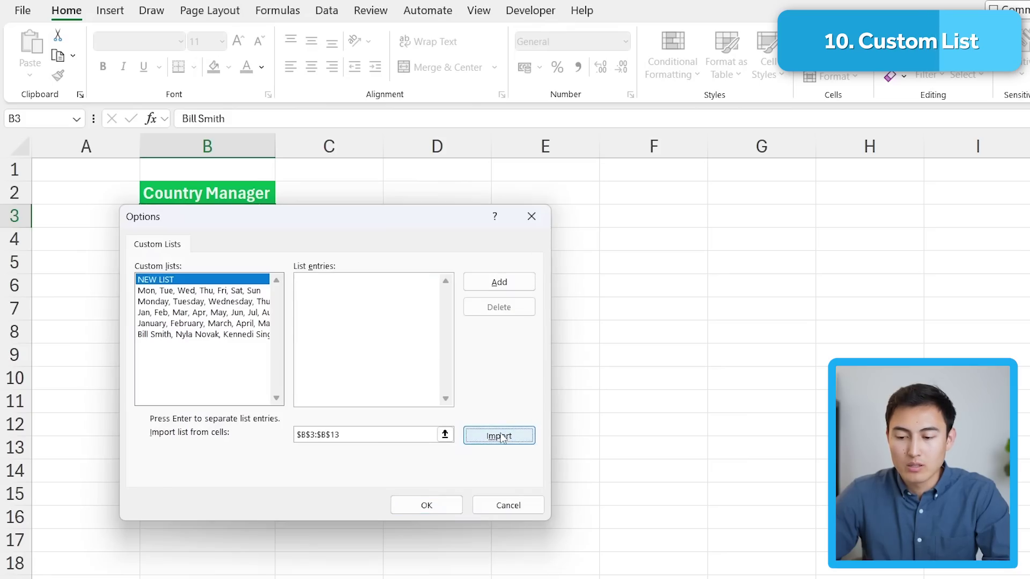
left_click(426, 507)
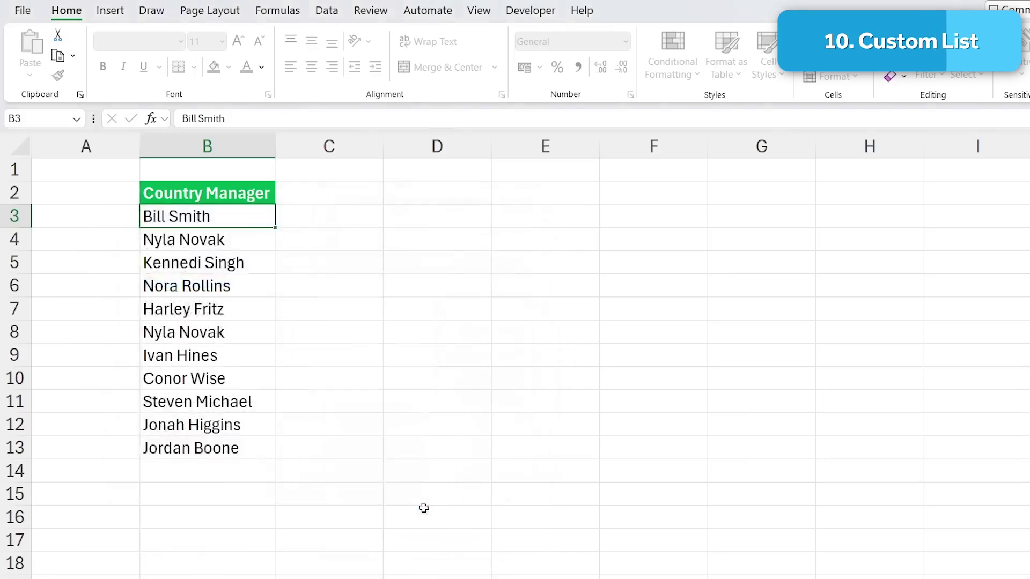
left_click(832, 558)
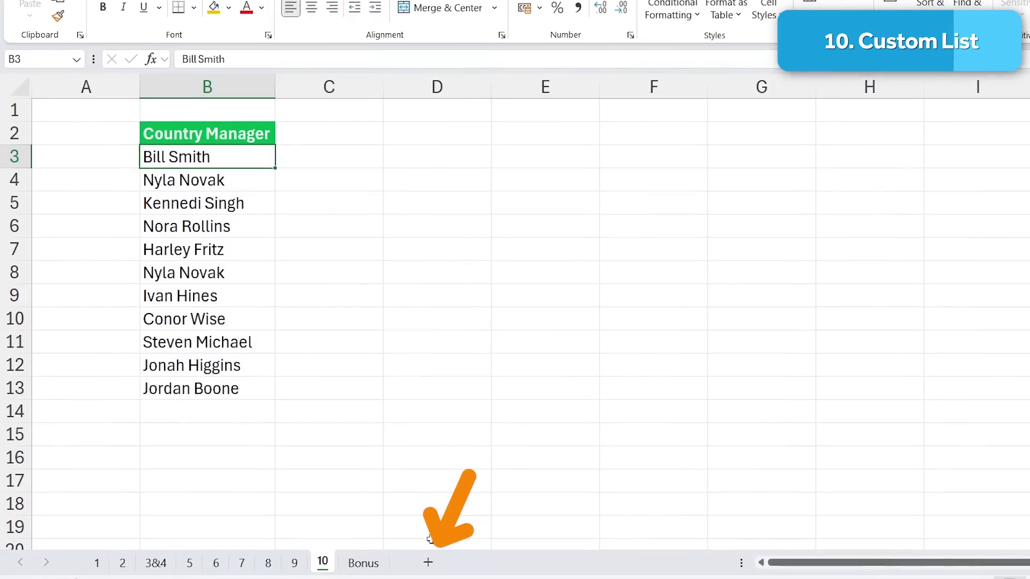
- Add a new worksheet and enter the first country manager's full name in cell B2
left_click(427, 561)
key("Down")
key("Right")
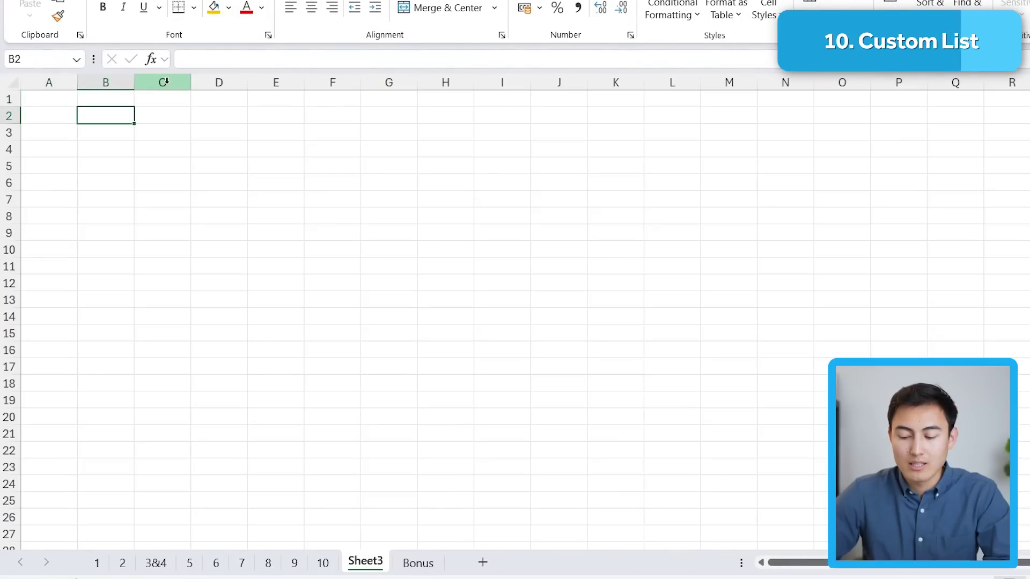
type("Bill Smith")
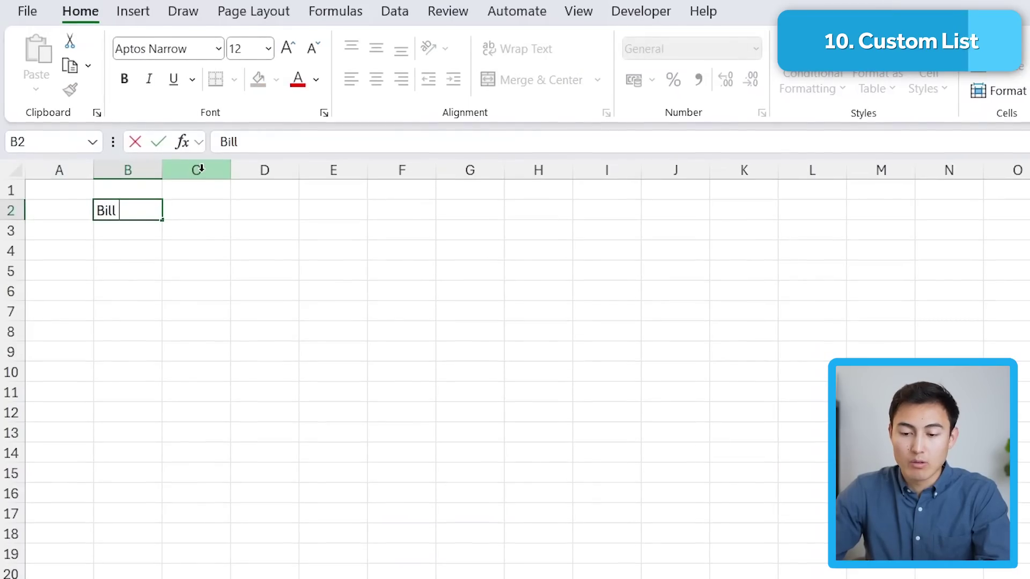
key("Return")
key("Up")
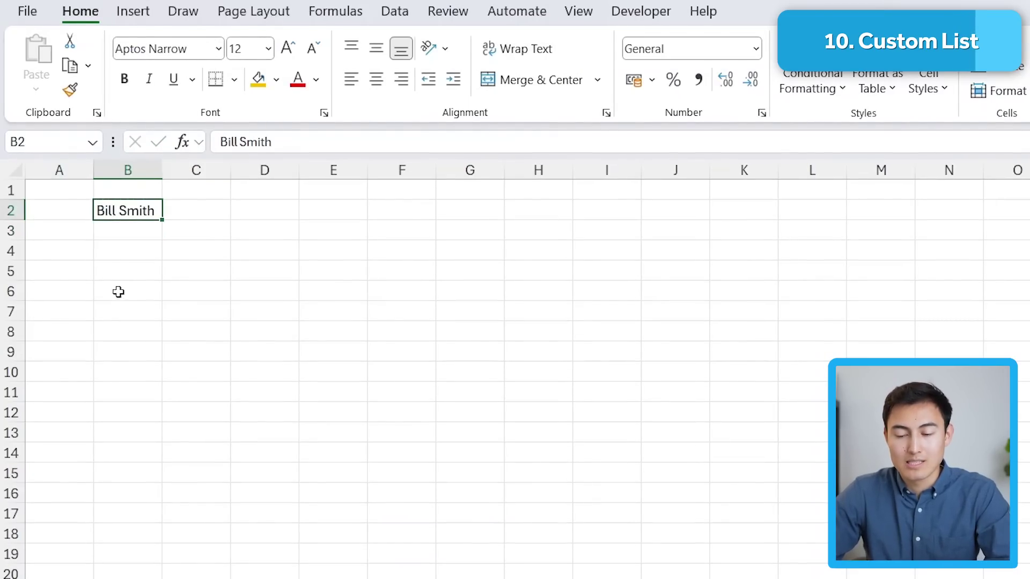
- Fill the custom list of country managers from cell B2 down to B12
left_click_drag(164, 224, 163, 420)
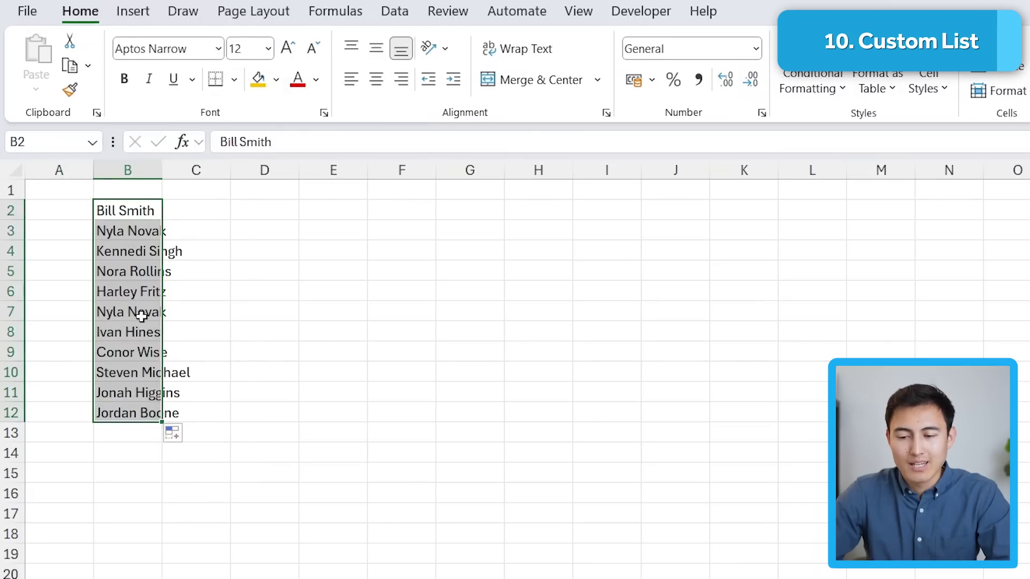
left_click(134, 230)
left_click(120, 212)
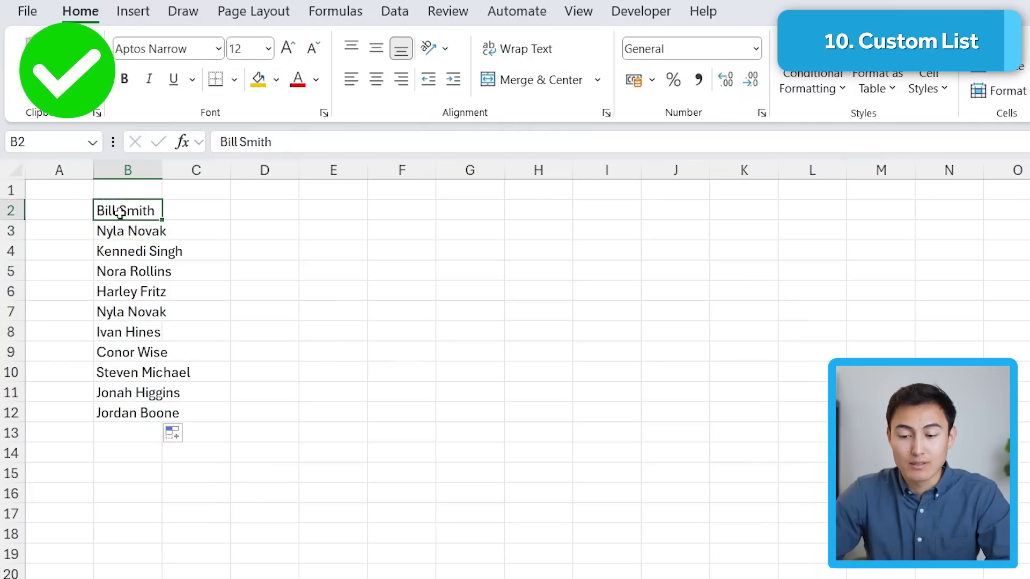
left_click(146, 236)
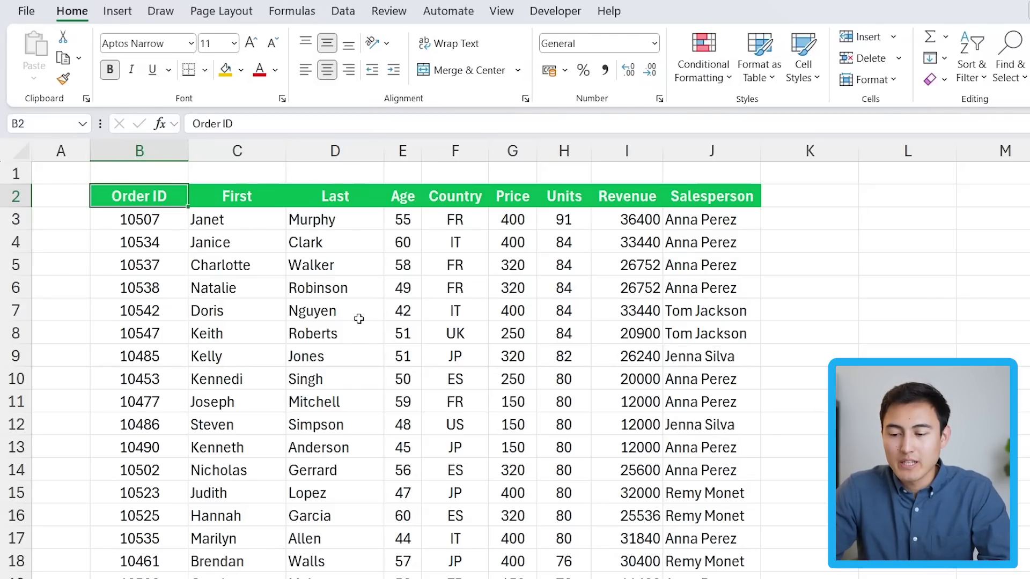
- Toggle the ribbon above the order table between collapsed and expanded, finishing with the full ribbon shown
scroll(468, 399, "down", 2)
scroll(468, 399, "up", 2)
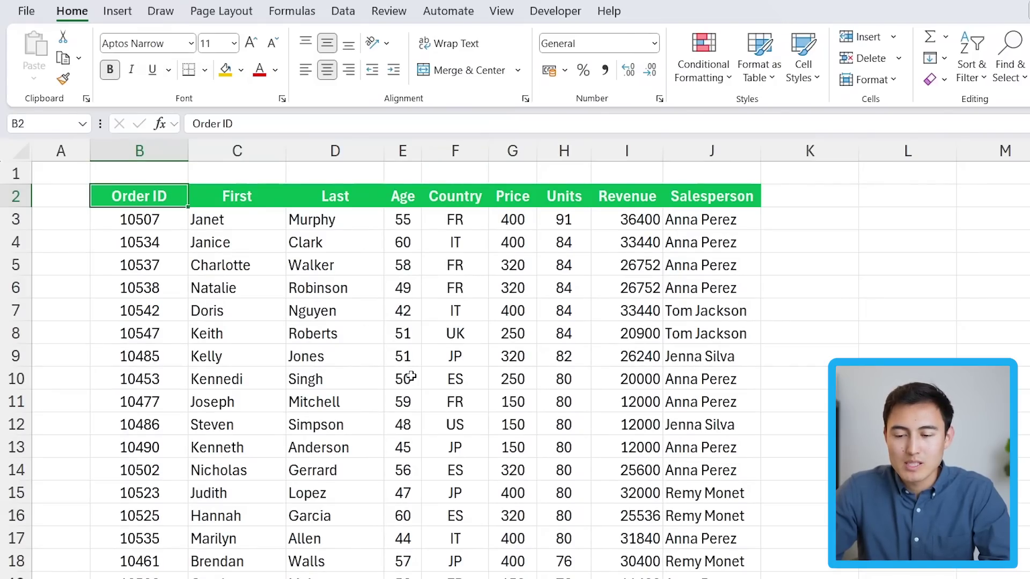
key("ctrl+F1")
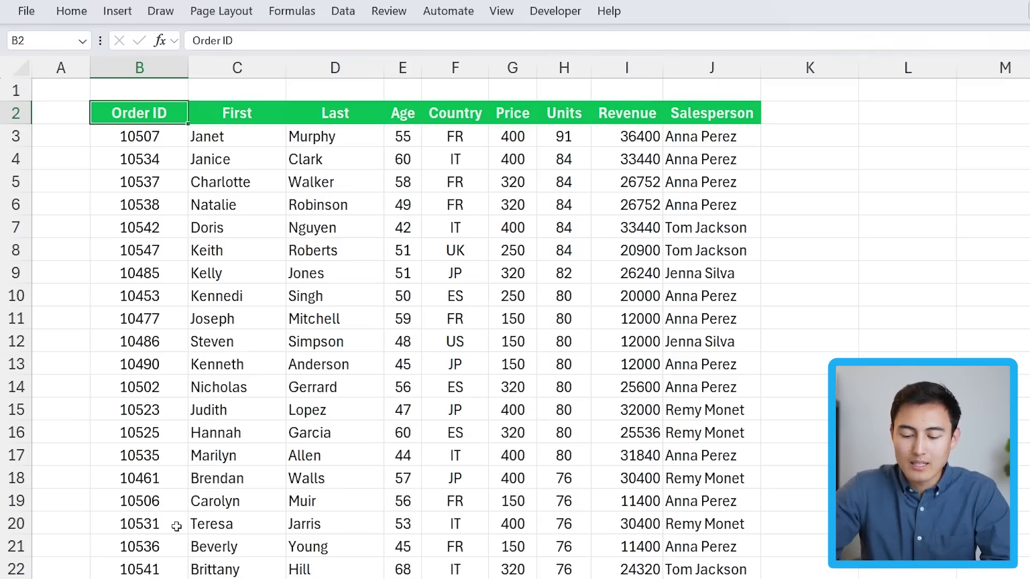
key("ctrl+F1")
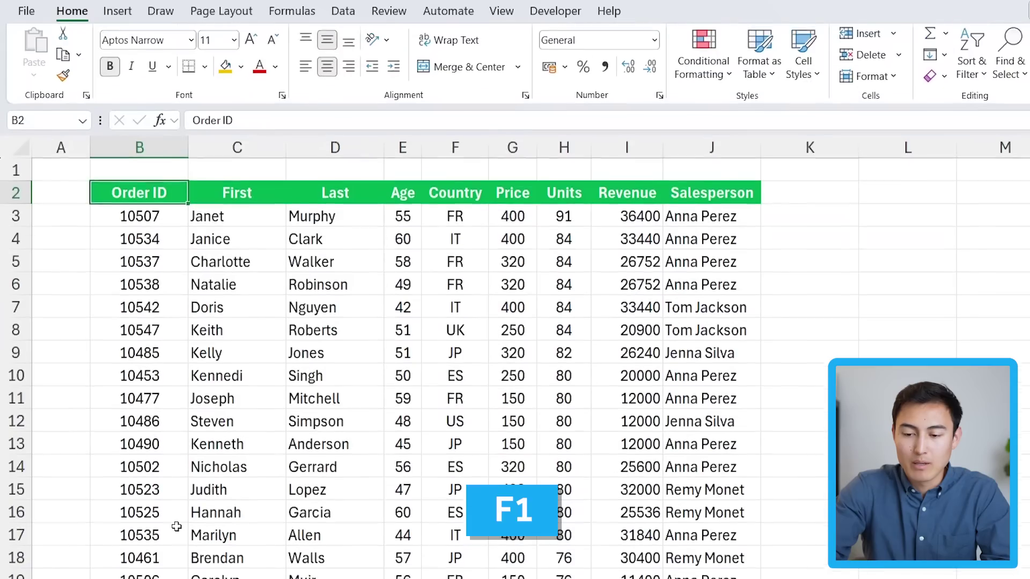
key("ctrl+F1")
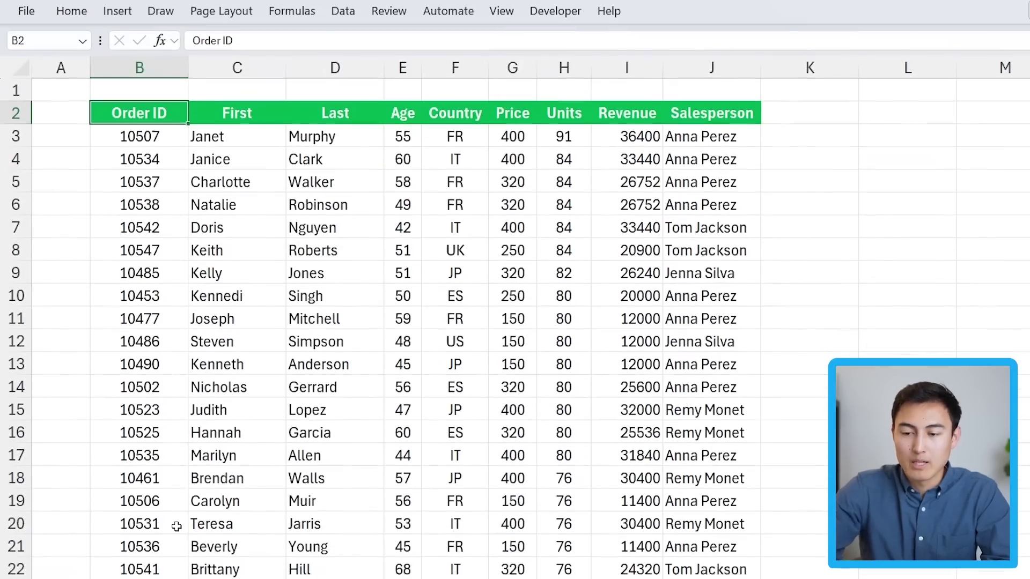
left_click(73, 7)
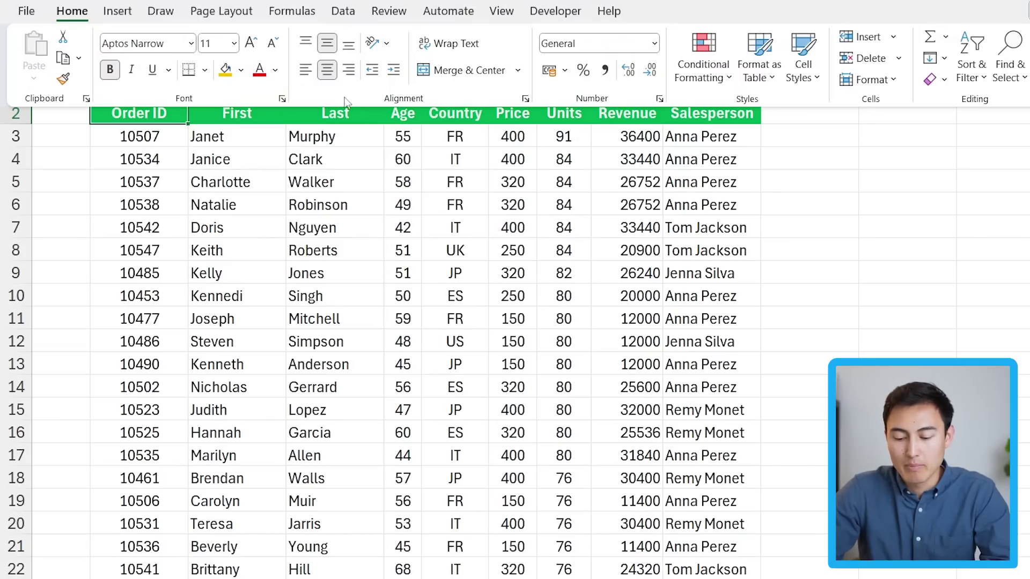
key("ctrl+F1")
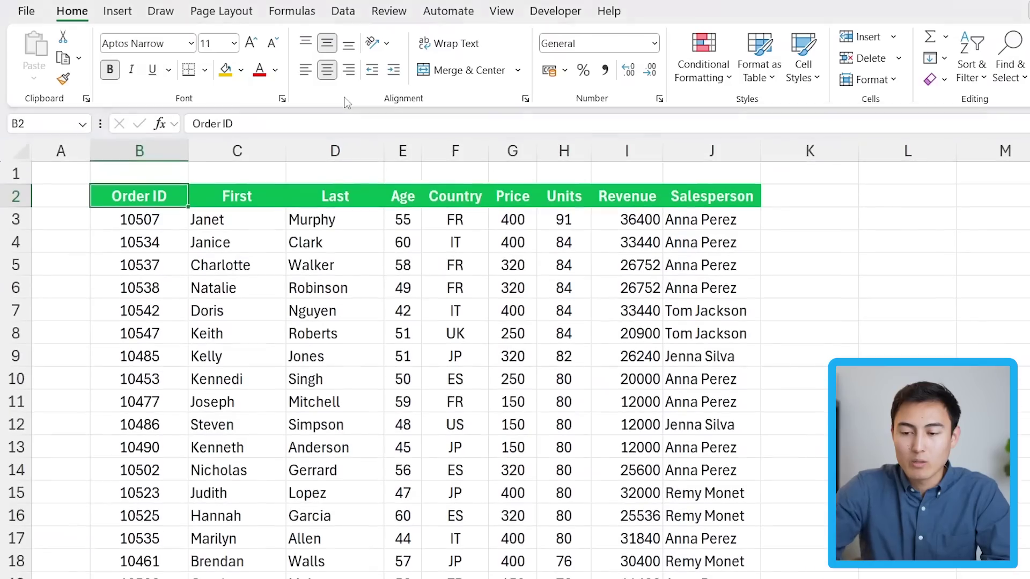
- Collapse the ribbon to its tab names to make more room for the order table
right_click(239, 99)
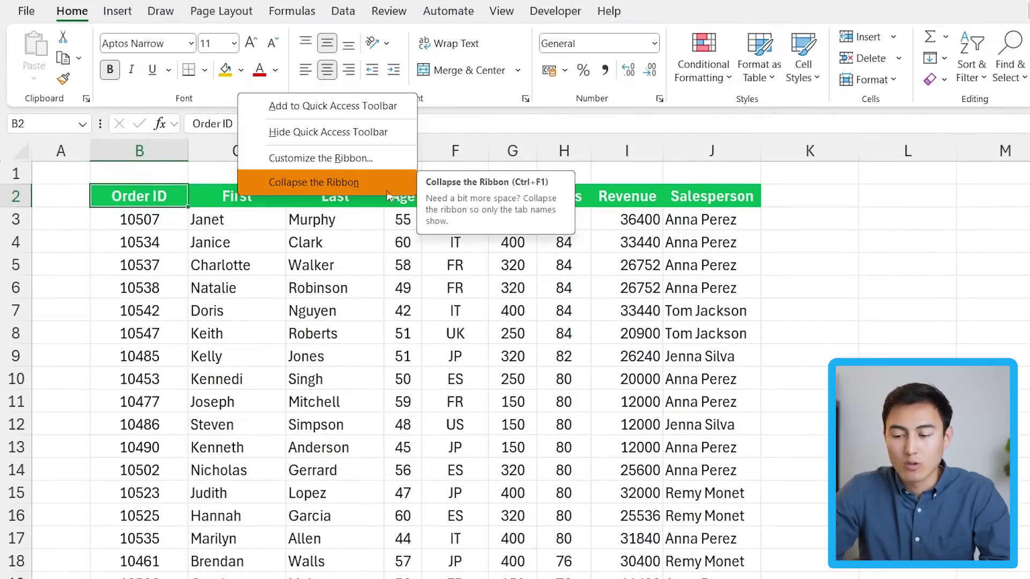
left_click(339, 183)
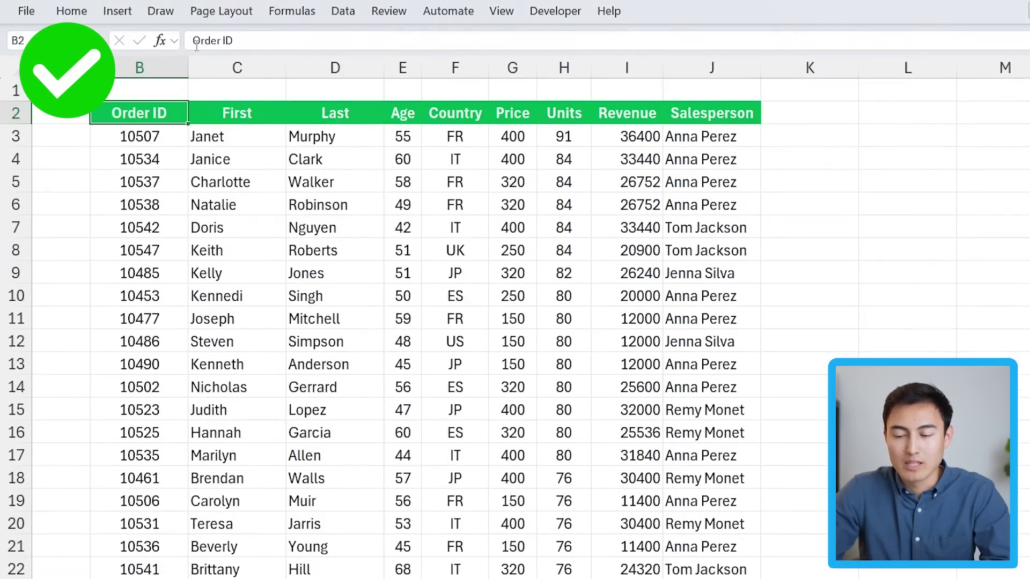